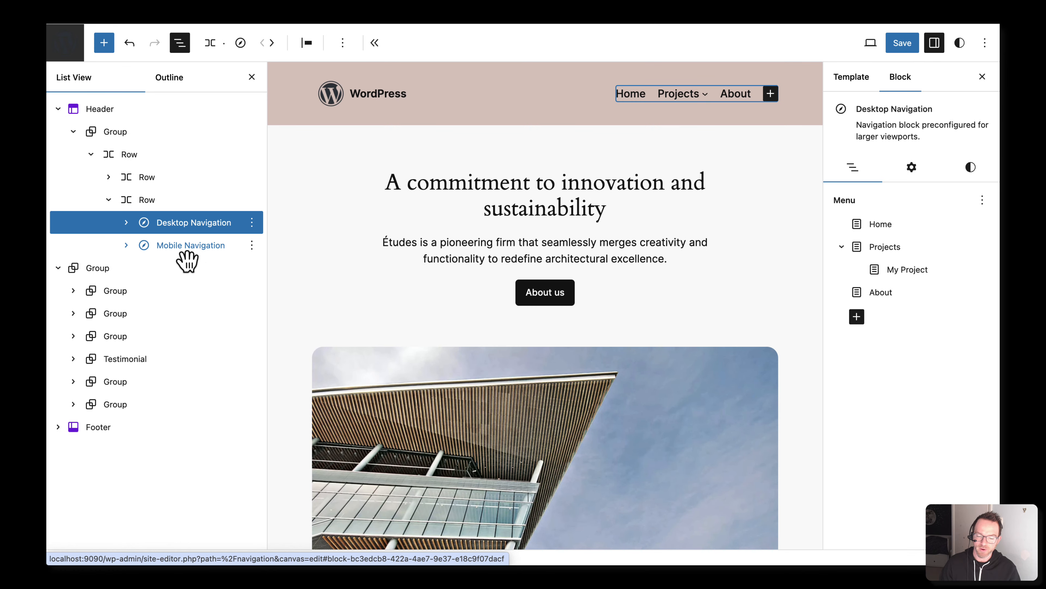
- Compare the header's Mobile Navigation and Desktop Navigation blocks by previewing each one, including the open mobile overlay menu
{"action": "left_click", "coordinate": [187, 246]}
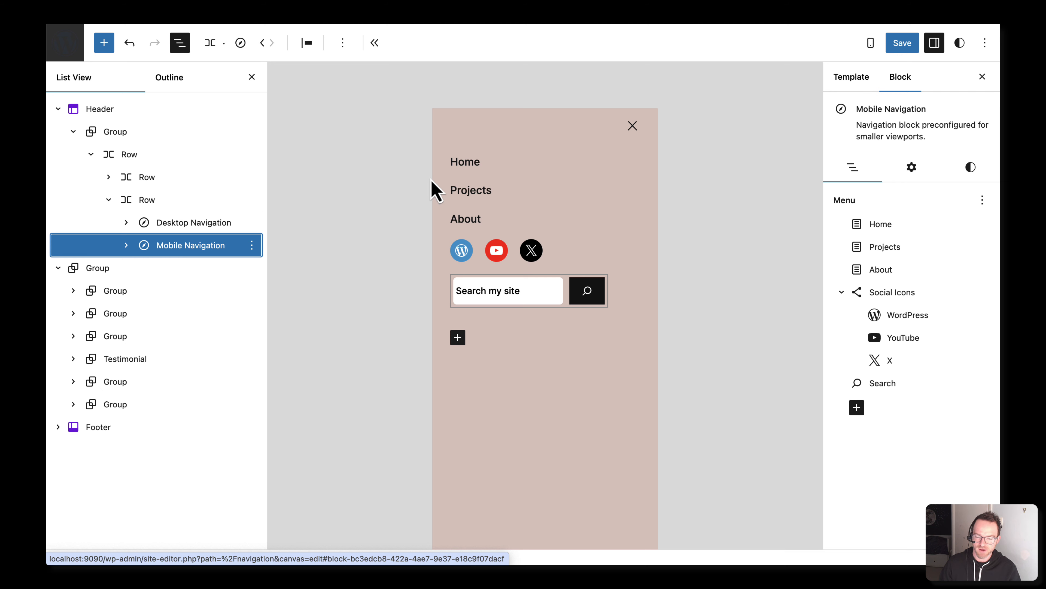
{"action": "left_click", "coordinate": [633, 125]}
{"action": "left_click", "coordinate": [631, 149]}
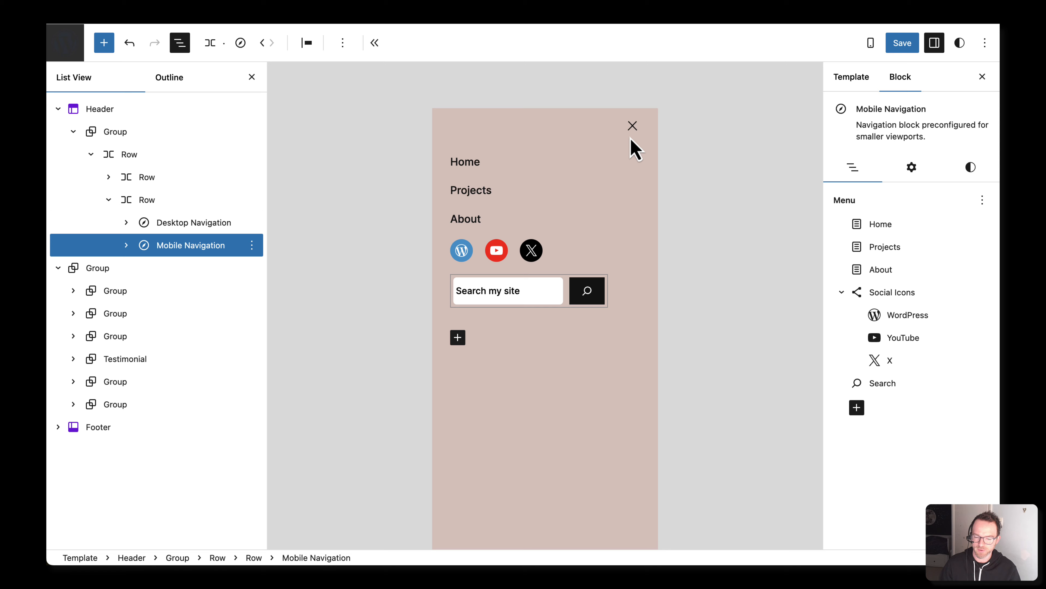
{"action": "left_click", "coordinate": [206, 227]}
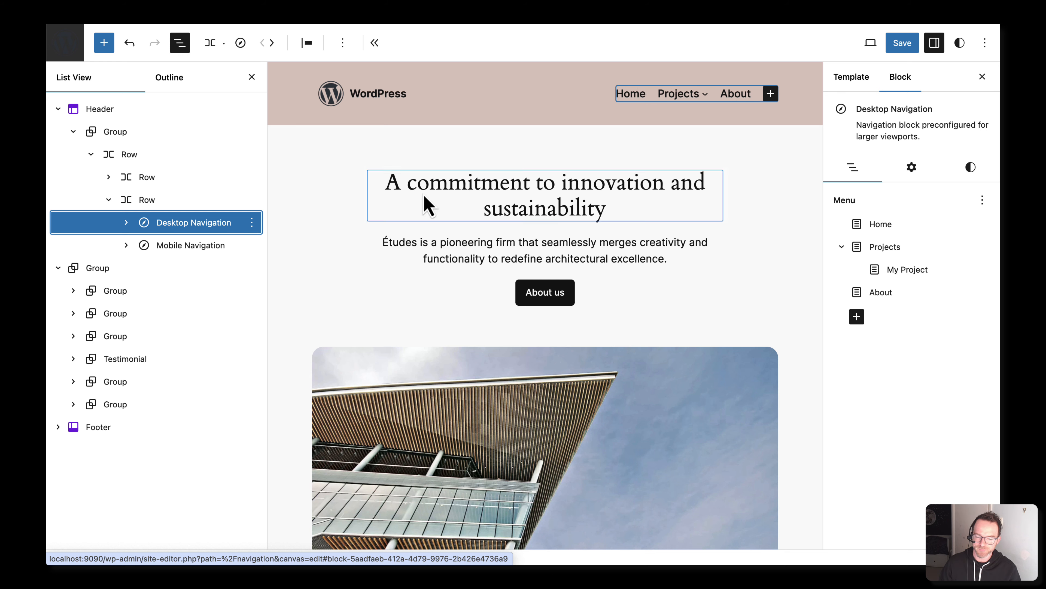
{"action": "left_click", "coordinate": [203, 246]}
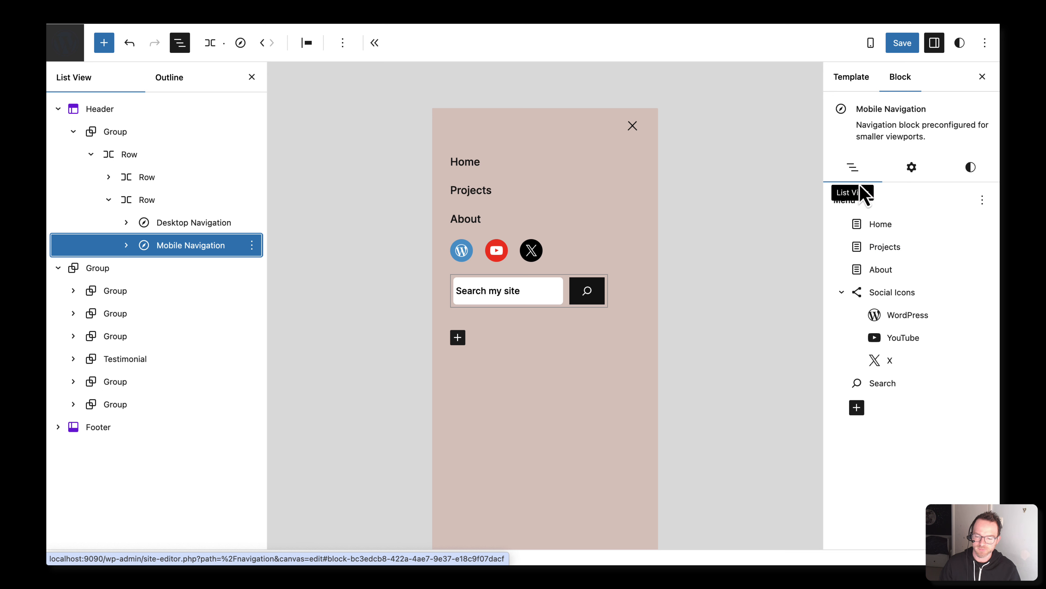
- Try a rust-orange overlay background with Base / Two overlay text on the Mobile Navigation block, and undo the colour changes
{"action": "left_click", "coordinate": [973, 170]}
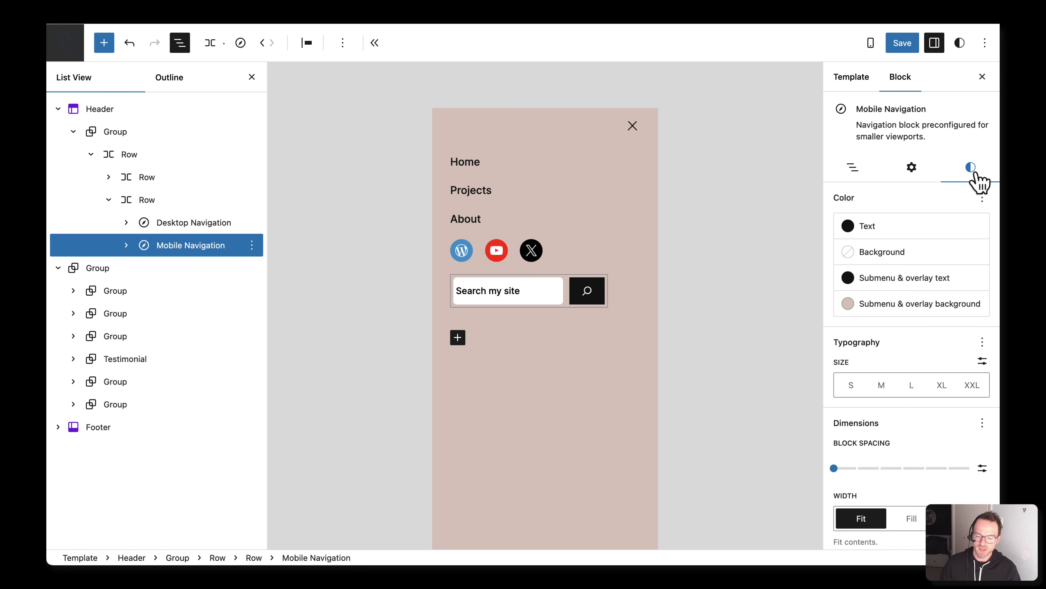
{"action": "left_click", "coordinate": [890, 316]}
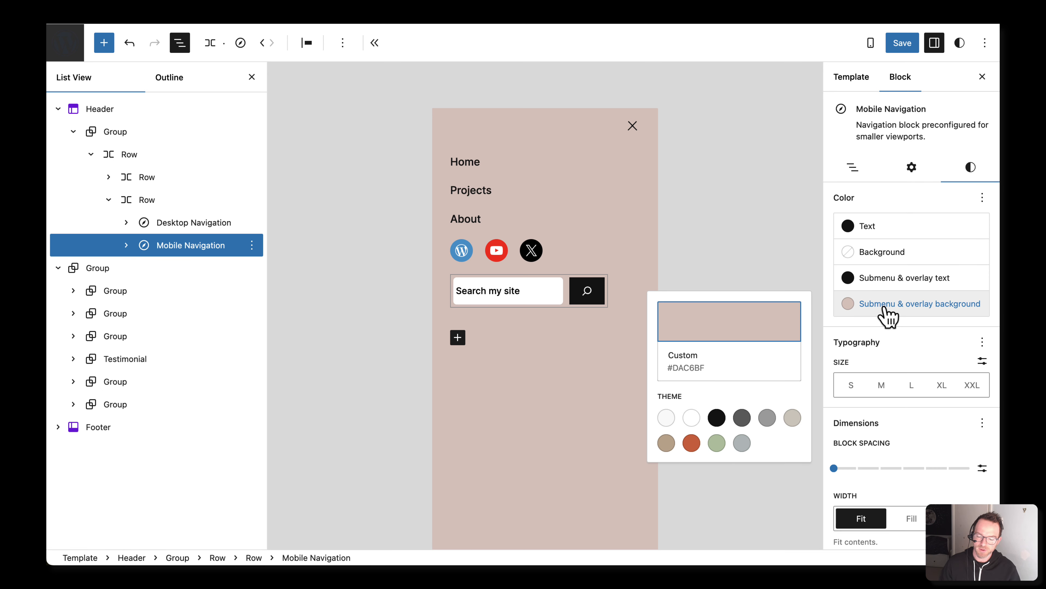
{"action": "left_click", "coordinate": [692, 444]}
{"action": "left_click", "coordinate": [892, 277]}
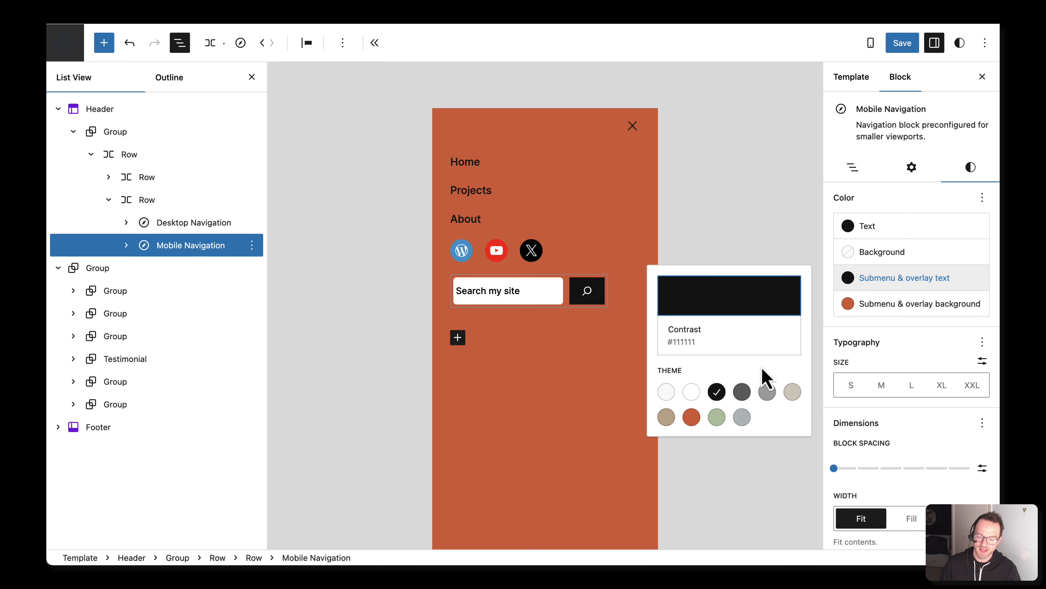
{"action": "left_click", "coordinate": [692, 391]}
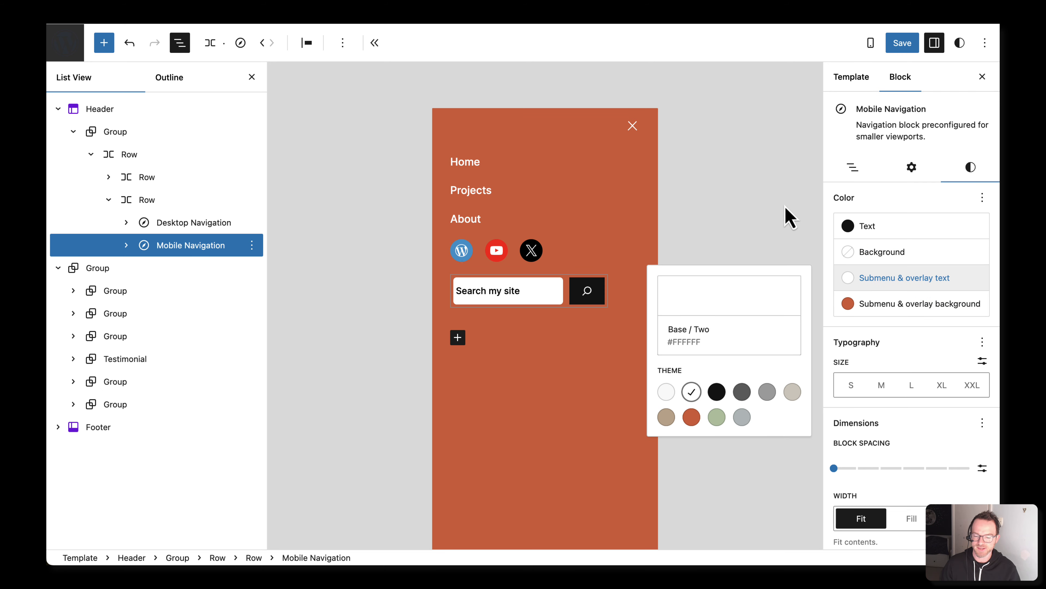
{"action": "left_click", "coordinate": [789, 216]}
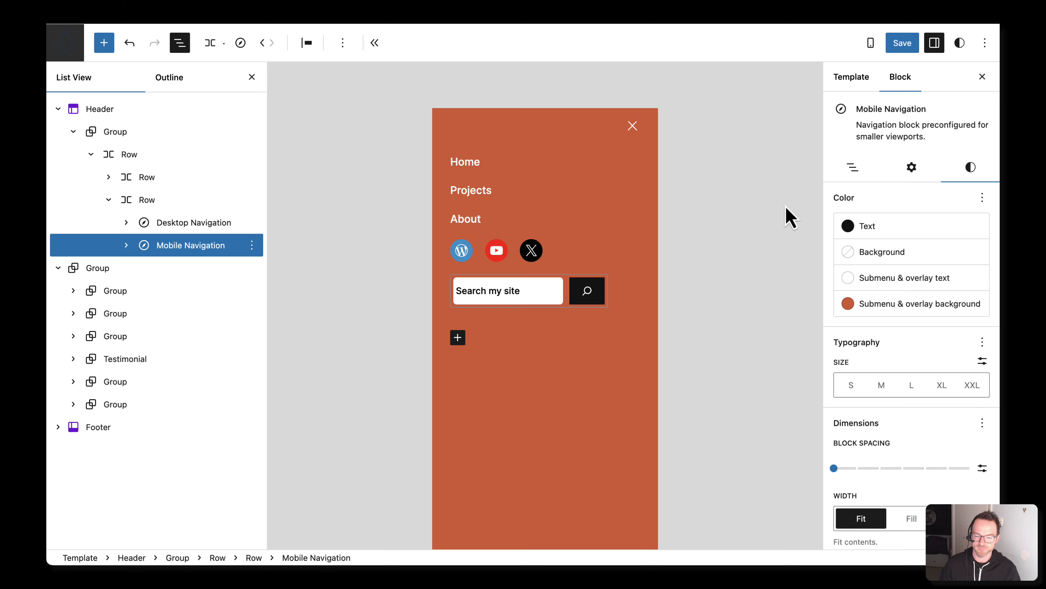
{"action": "left_click", "coordinate": [133, 45]}
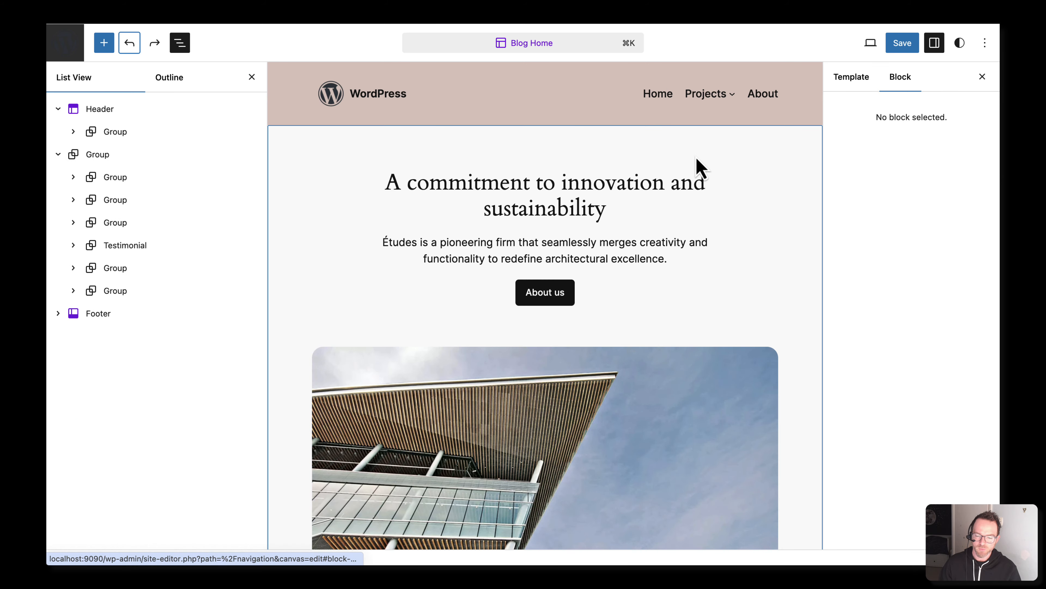
- Select the header's navigation and alternate between the Desktop Navigation and Mobile Navigation blocks to compare their canvas previews
{"action": "left_click", "coordinate": [660, 102]}
{"action": "left_click", "coordinate": [659, 101]}
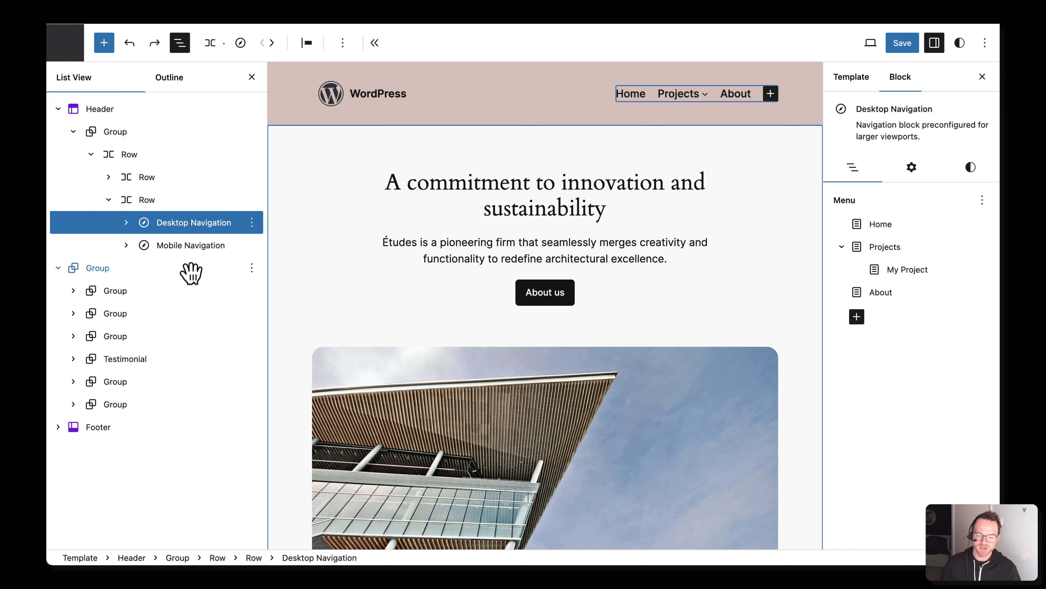
{"action": "left_click", "coordinate": [186, 248]}
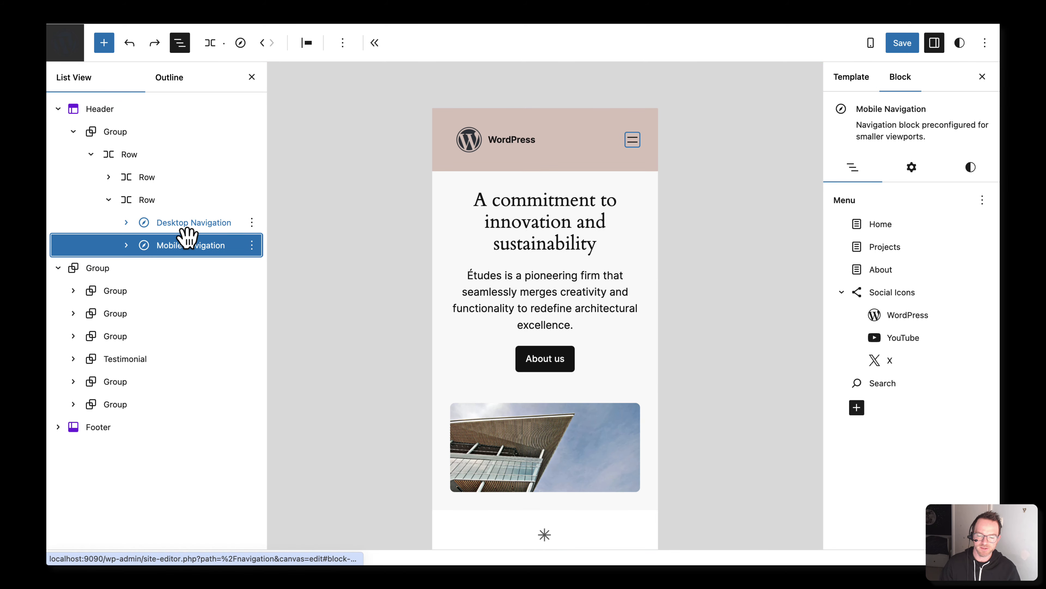
{"action": "left_click", "coordinate": [182, 225]}
{"action": "left_click", "coordinate": [184, 247]}
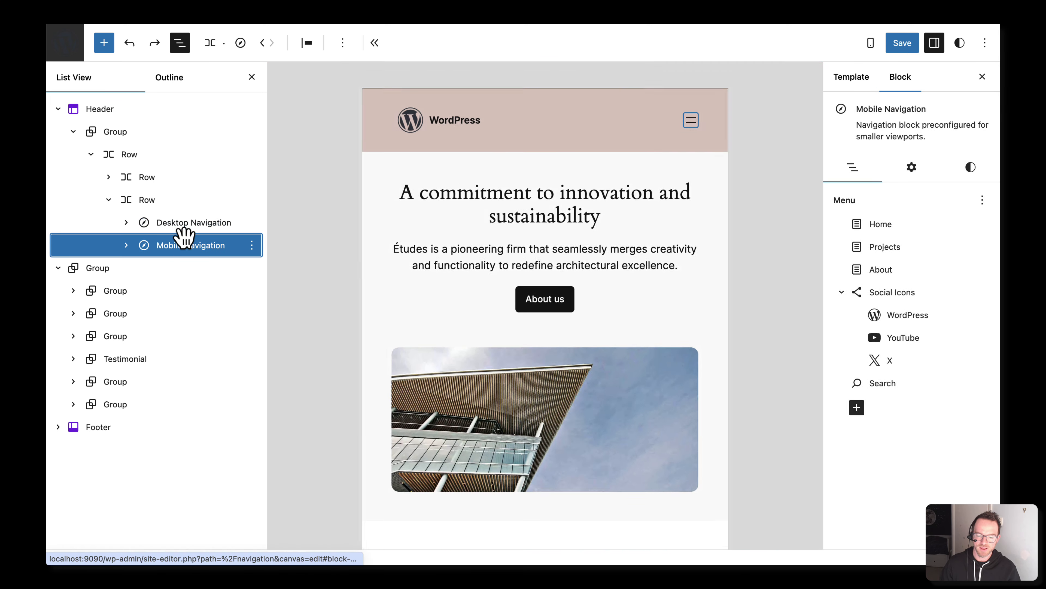
{"action": "left_click", "coordinate": [182, 226]}
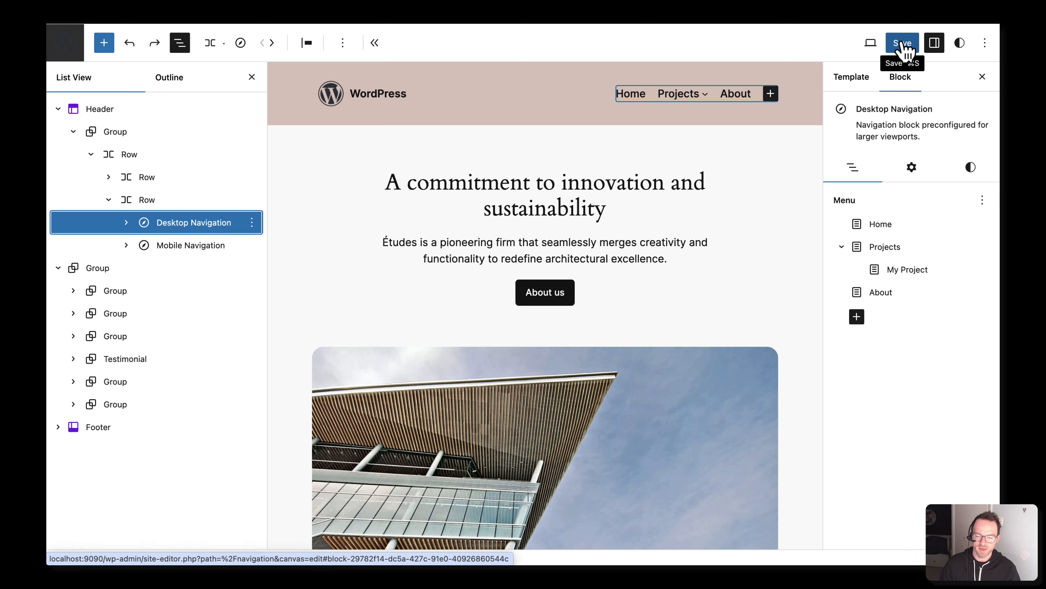
- Save the template changes and view the published site
{"action": "left_click", "coordinate": [904, 46]}
{"action": "left_click", "coordinate": [881, 44]}
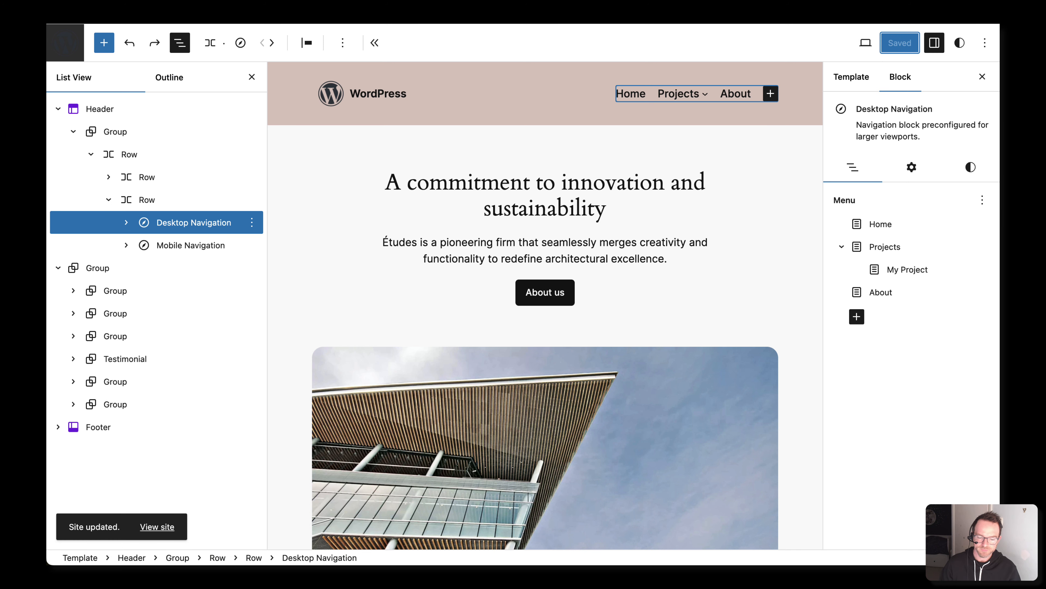
{"action": "left_click", "coordinate": [867, 44]}
{"action": "left_click", "coordinate": [766, 159]}
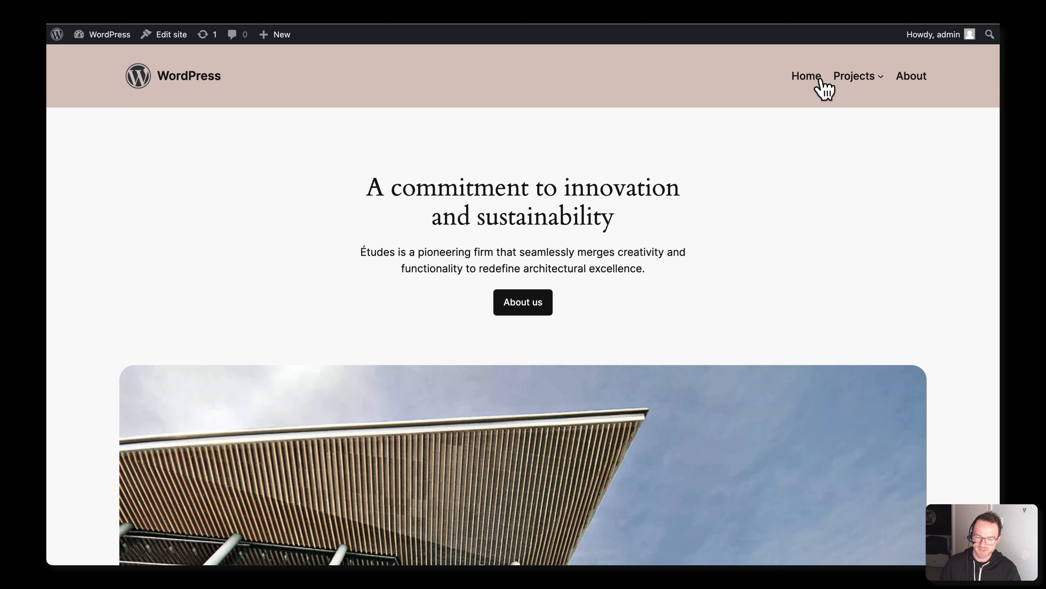
- Inspect the live page with developer tools in responsive device mode at 400 px width and open the header's mobile menu
{"action": "right_click", "coordinate": [508, 148]}
{"action": "left_click", "coordinate": [536, 335]}
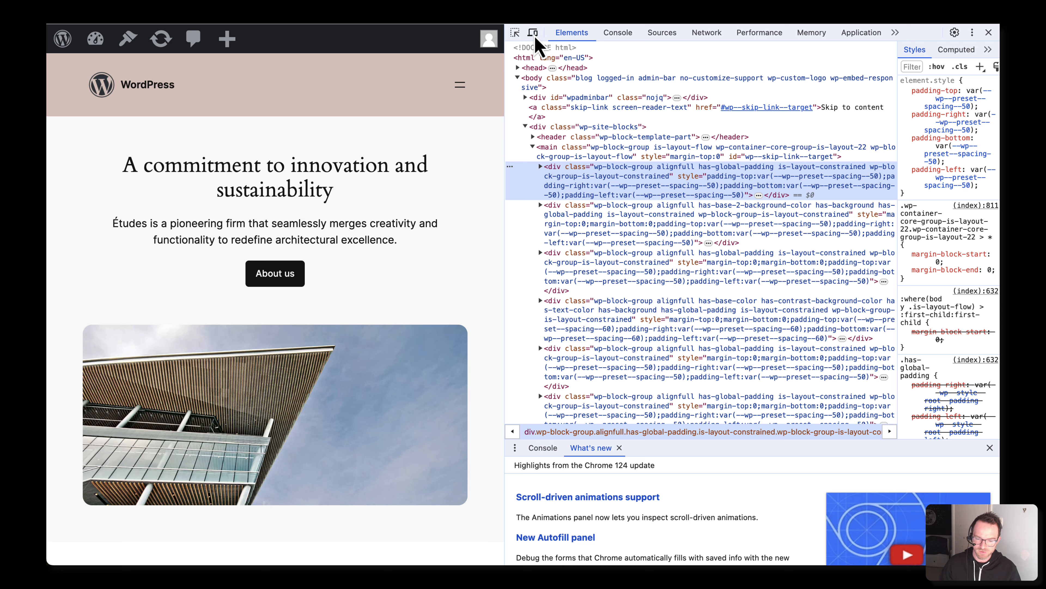
{"action": "left_click", "coordinate": [533, 32]}
{"action": "left_click_drag", "start_coordinate": [504, 102], "coordinate": [726, 100]}
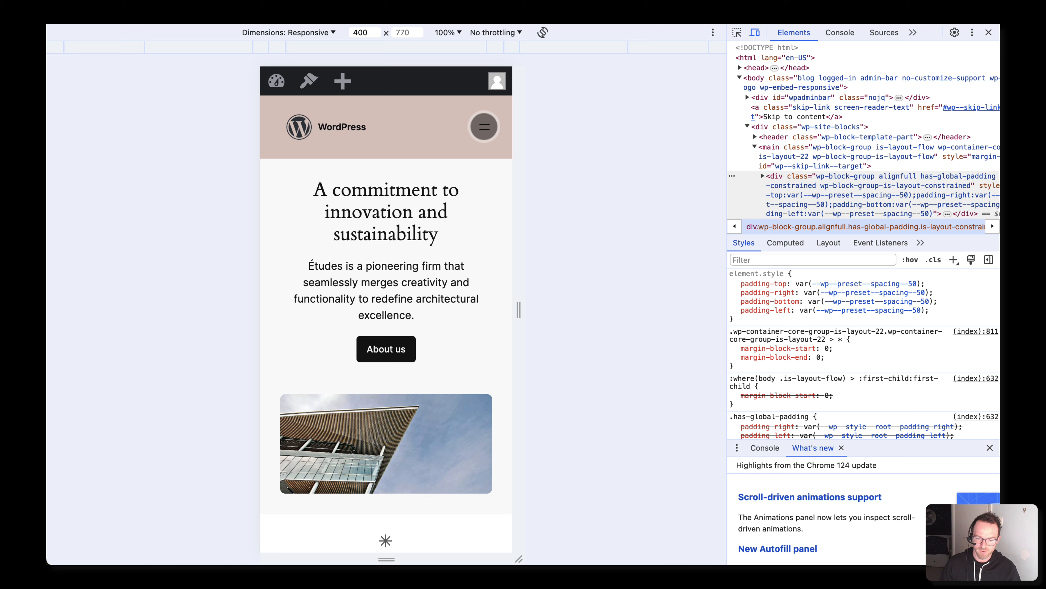
{"action": "left_click", "coordinate": [485, 128]}
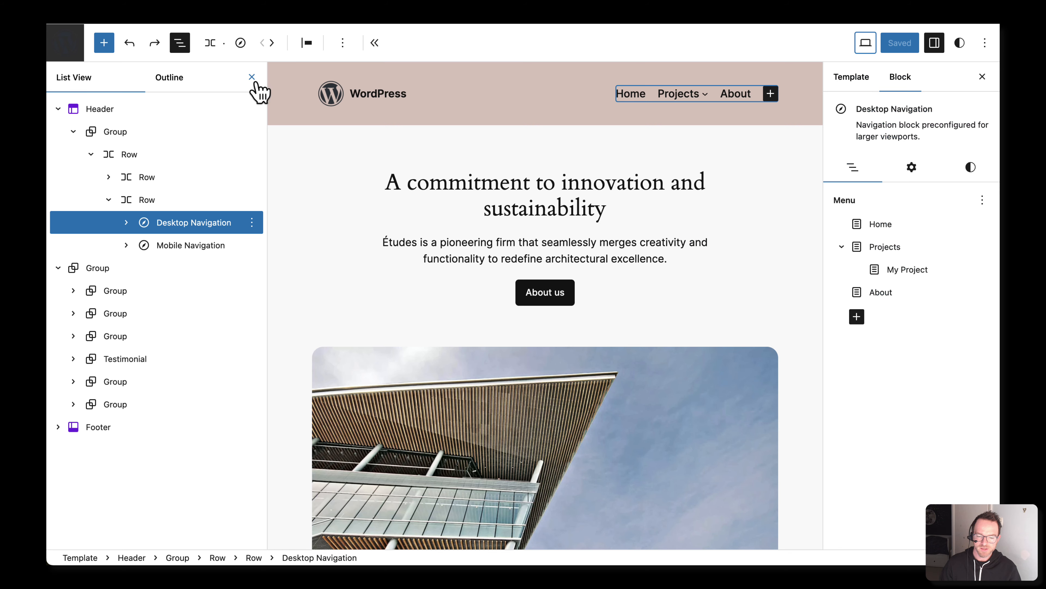
- Close the List View in the site editor
{"action": "left_click", "coordinate": [253, 78]}
{"action": "left_click", "coordinate": [348, 167]}
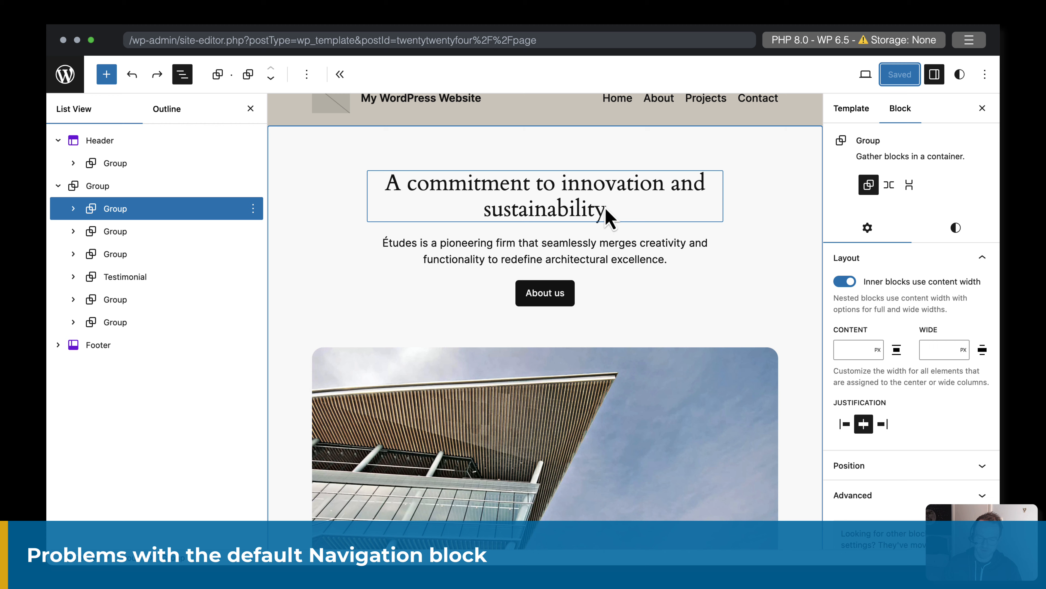
- Select the default Navigation block in the My WordPress Website header and check its overlay menu in the Mobile preview
{"action": "scroll", "coordinate": [605, 210], "scroll_direction": "up", "scroll_amount": 1}
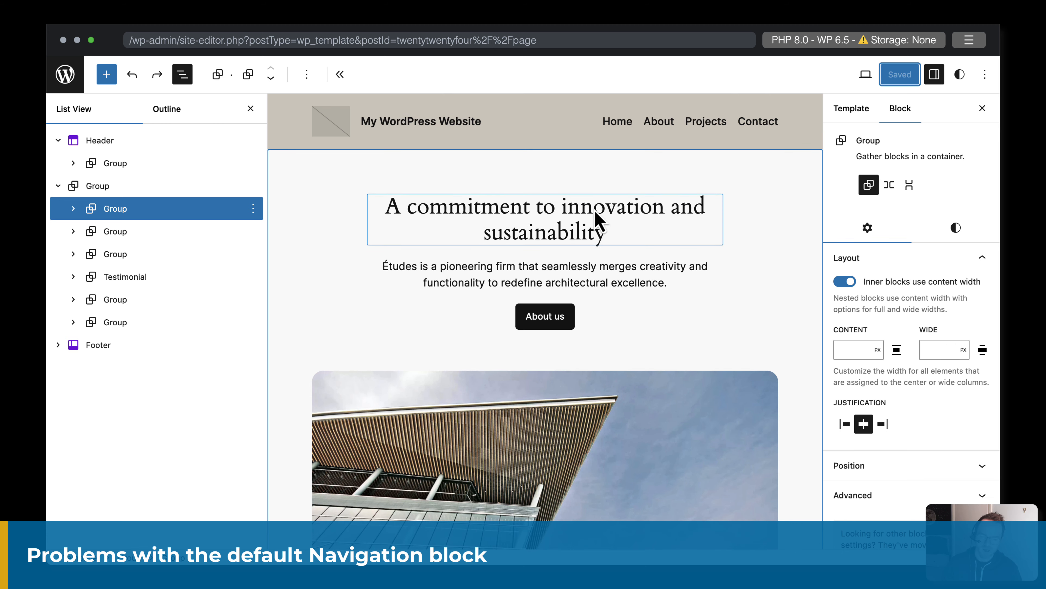
{"action": "left_click", "coordinate": [618, 127]}
{"action": "left_click", "coordinate": [625, 127]}
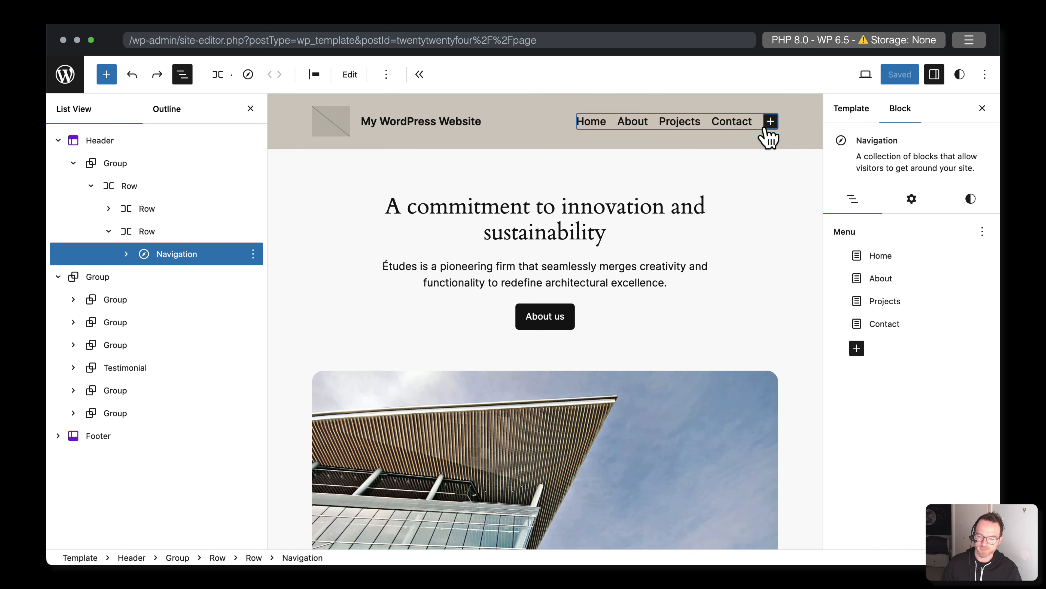
{"action": "left_click", "coordinate": [865, 75]}
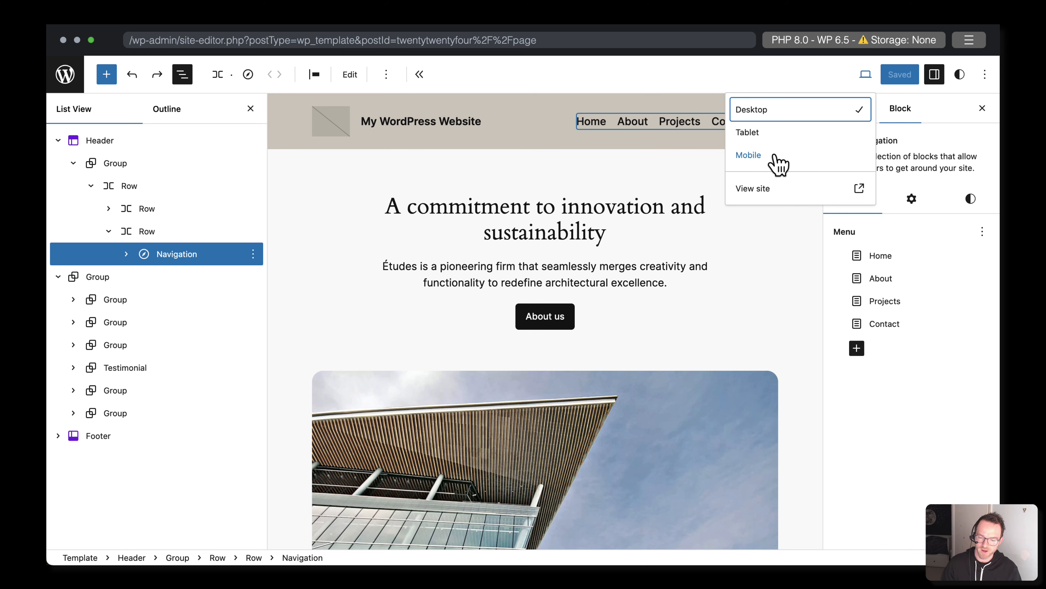
{"action": "left_click", "coordinate": [773, 155]}
{"action": "left_click", "coordinate": [682, 225]}
{"action": "left_click", "coordinate": [633, 167]}
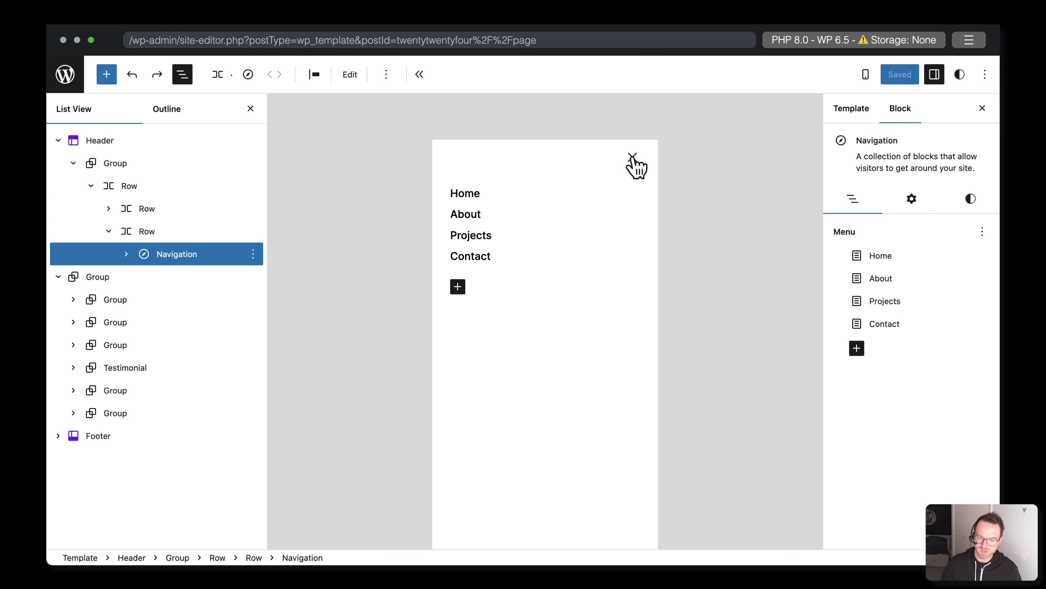
{"action": "left_click", "coordinate": [633, 157]}
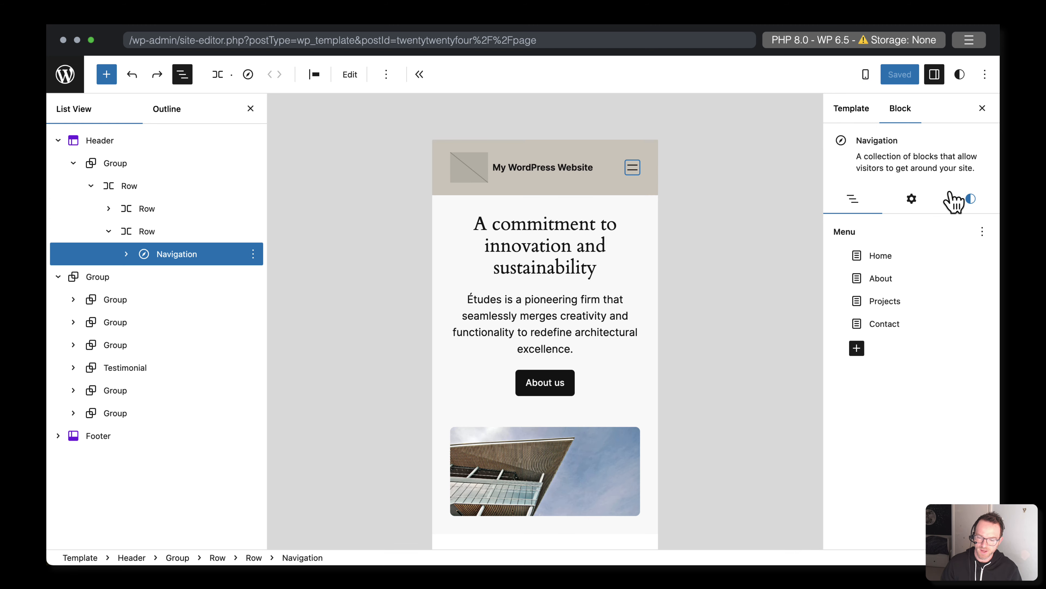
- Set the Navigation block's submenu and overlay background to Accent / Four and its submenu and overlay text to Base / Two
{"action": "left_click", "coordinate": [951, 200]}
{"action": "left_click", "coordinate": [632, 167]}
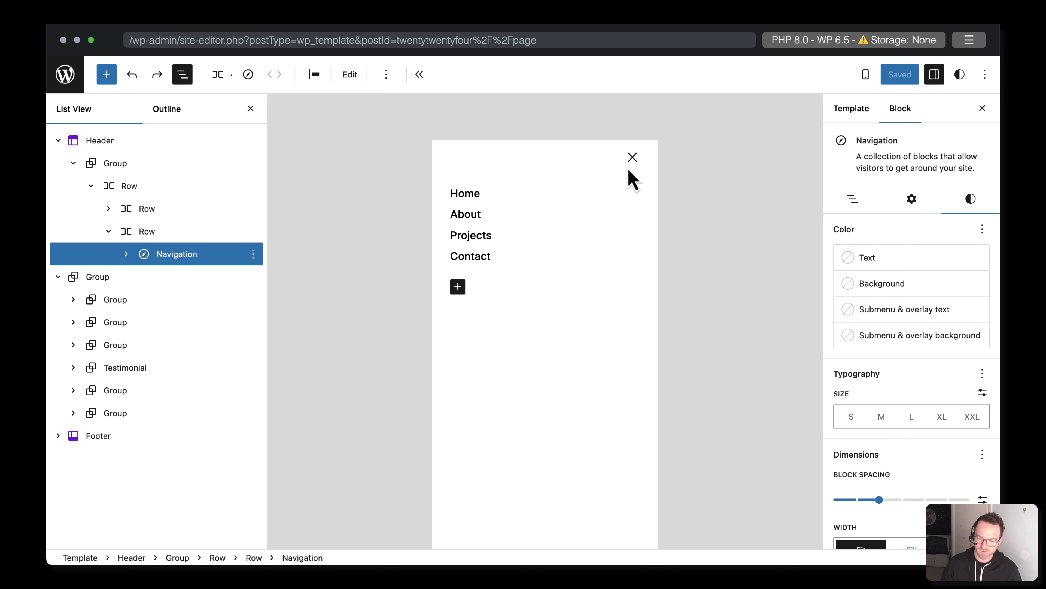
{"action": "left_click", "coordinate": [903, 339]}
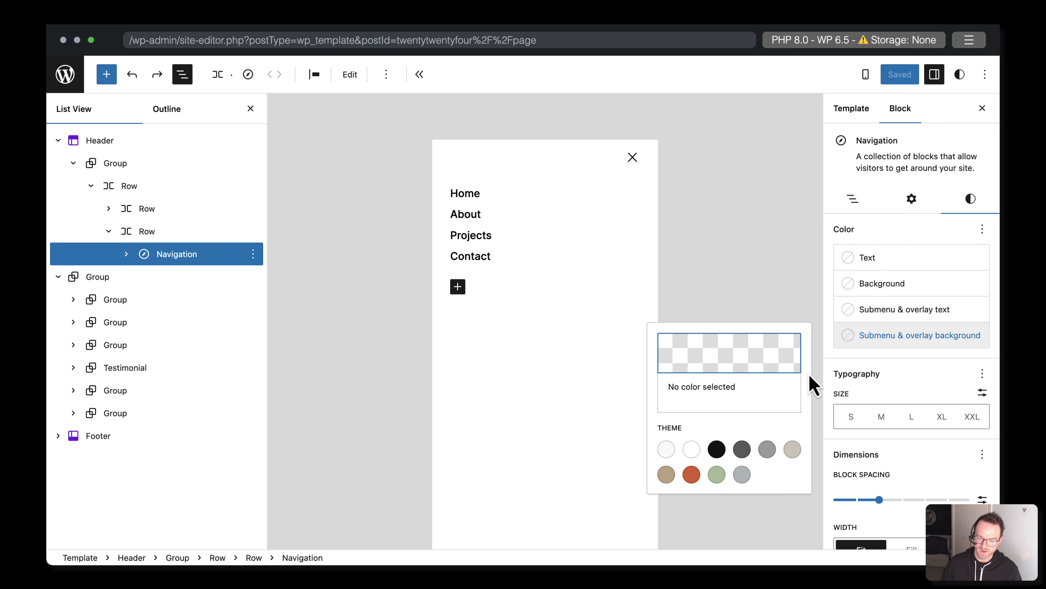
{"action": "left_click", "coordinate": [725, 474]}
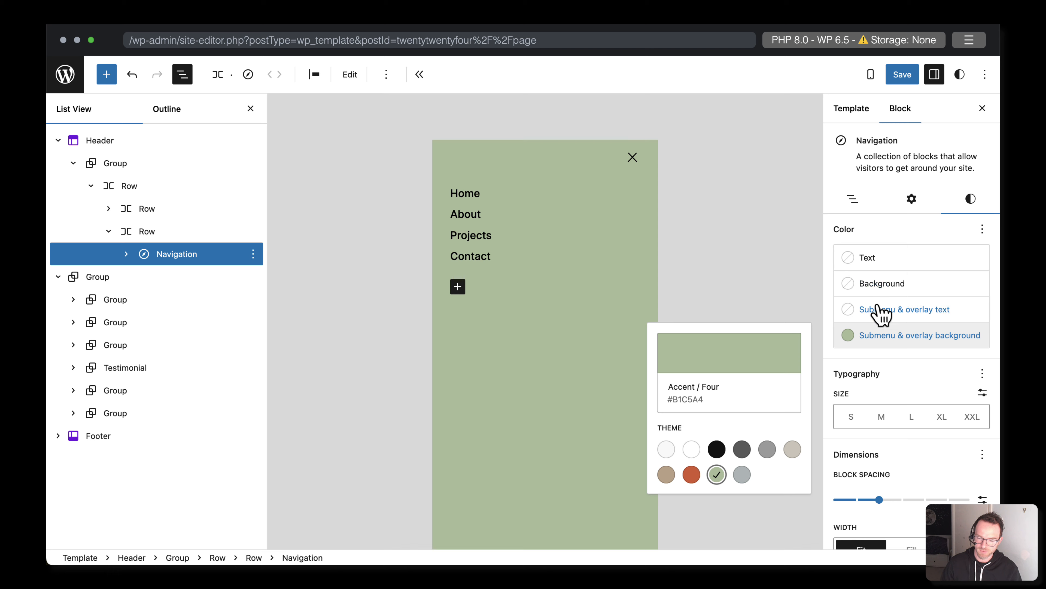
{"action": "left_click", "coordinate": [879, 314]}
{"action": "left_click", "coordinate": [691, 425]}
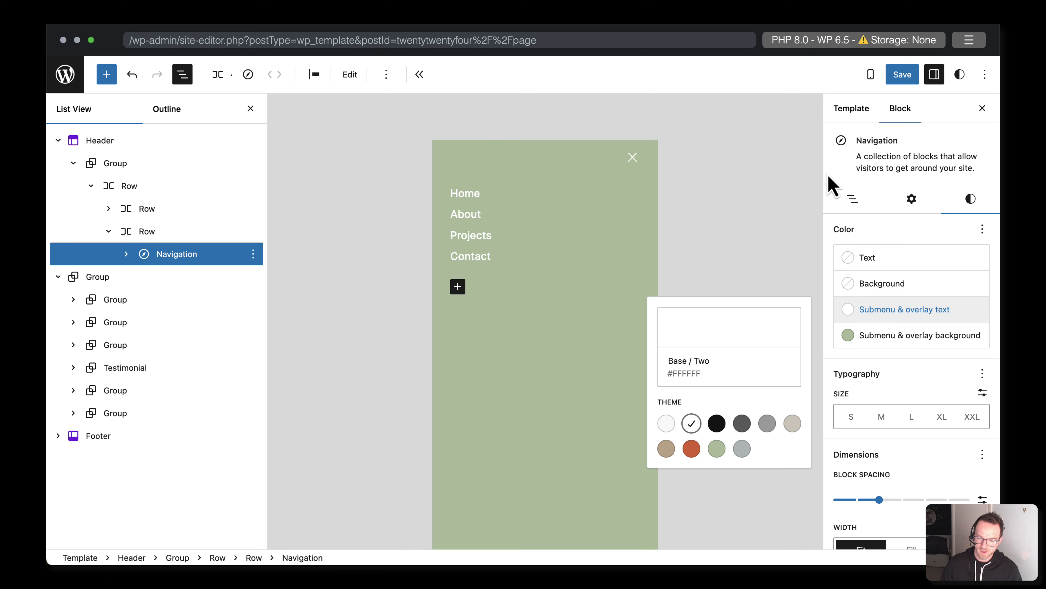
{"action": "left_click", "coordinate": [782, 189]}
- Switch the preview to Desktop and close the overlay menu to check the header navigation at full width
{"action": "left_click", "coordinate": [870, 74]}
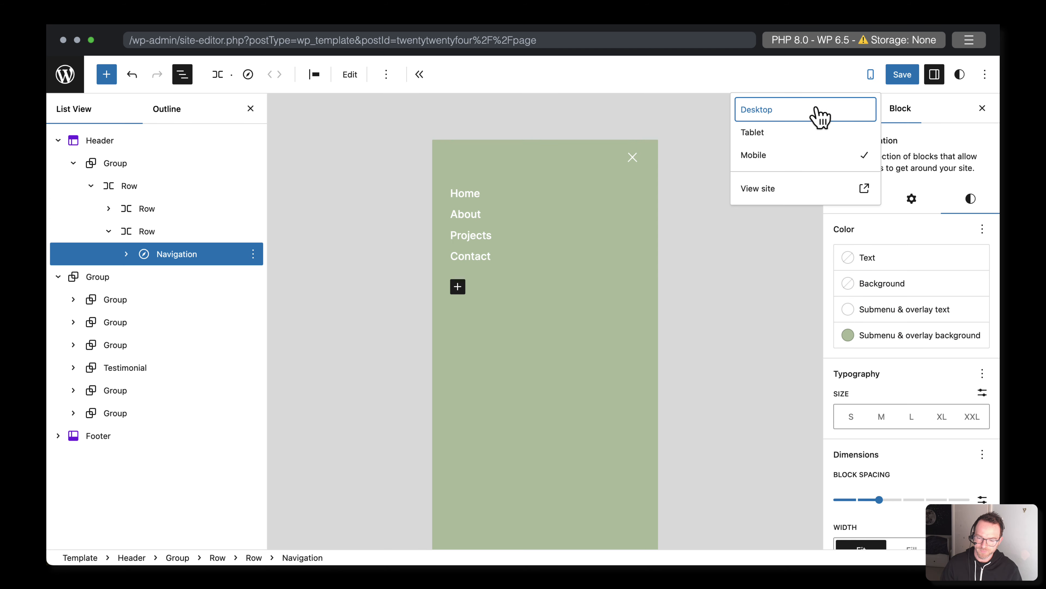
{"action": "left_click", "coordinate": [813, 120]}
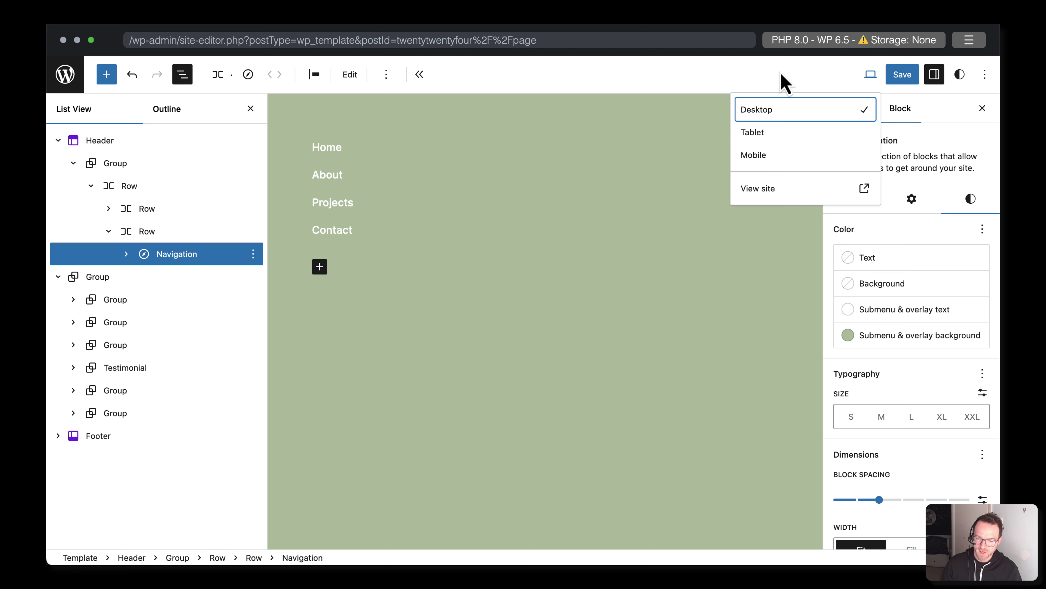
{"action": "left_click", "coordinate": [785, 85]}
{"action": "left_click", "coordinate": [770, 111]}
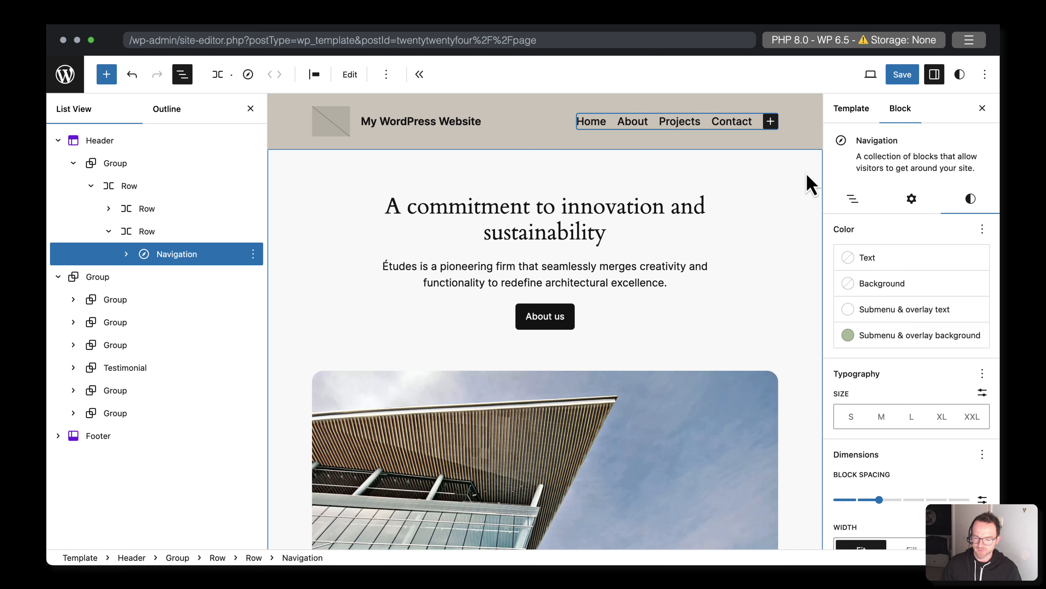
{"action": "left_click", "coordinate": [805, 187]}
{"action": "left_click", "coordinate": [751, 126]}
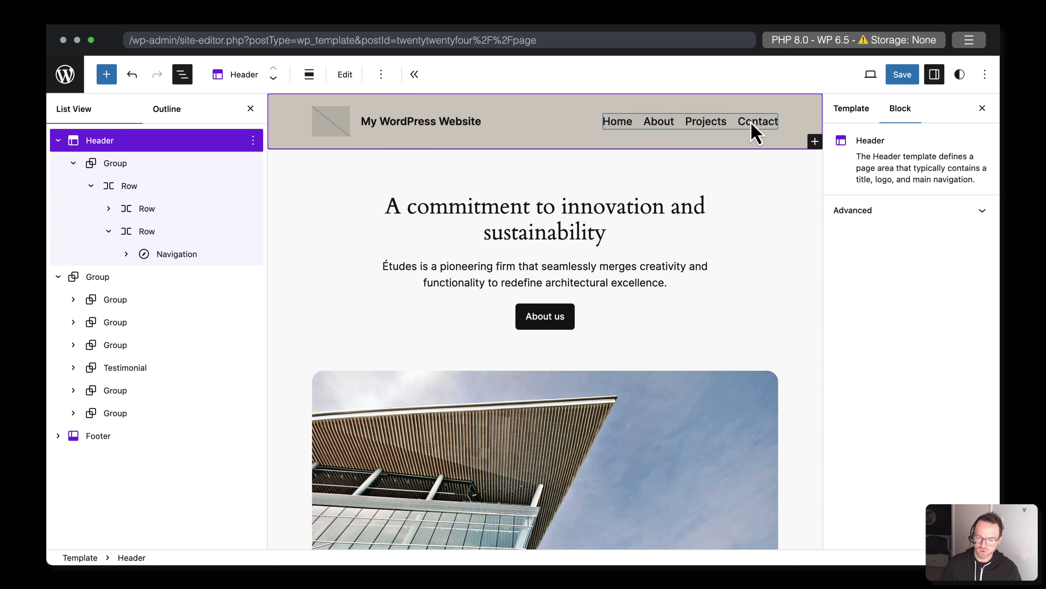
- Return to the Mobile preview and open the header navigation's overlay menu
{"action": "left_click", "coordinate": [870, 74]}
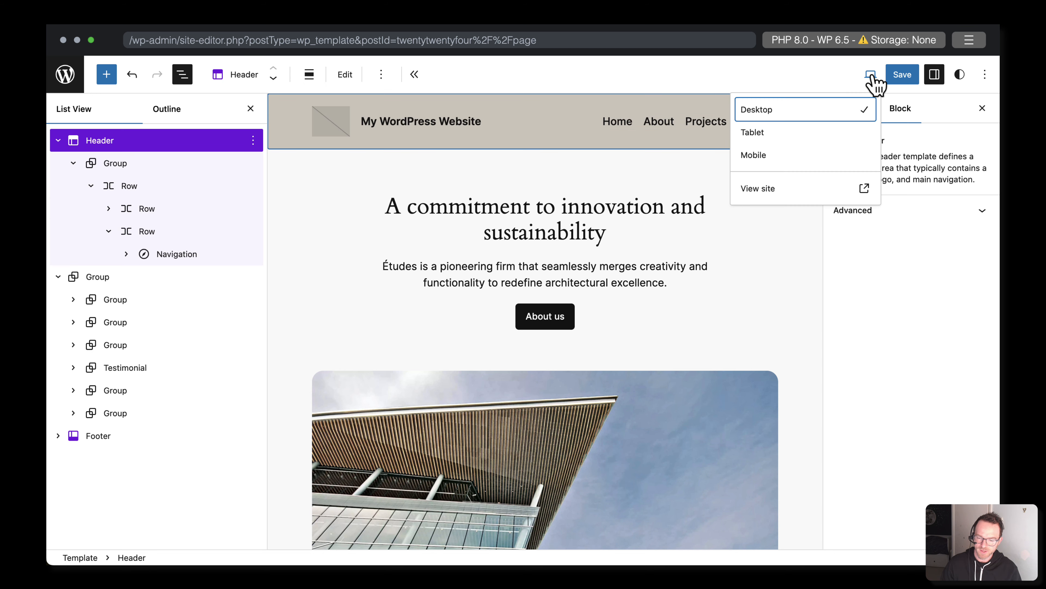
{"action": "left_click", "coordinate": [797, 160]}
{"action": "left_click", "coordinate": [633, 167]}
{"action": "left_click", "coordinate": [633, 167]}
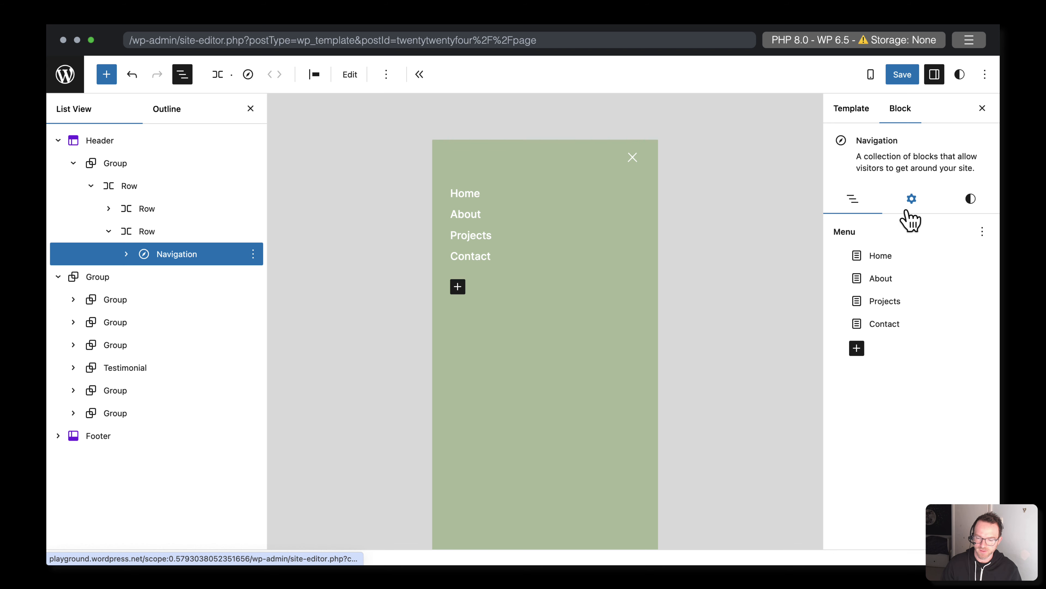
- Set the Navigation block's block spacing to 5 and its font size to Large, and save the template
{"action": "left_click", "coordinate": [969, 202]}
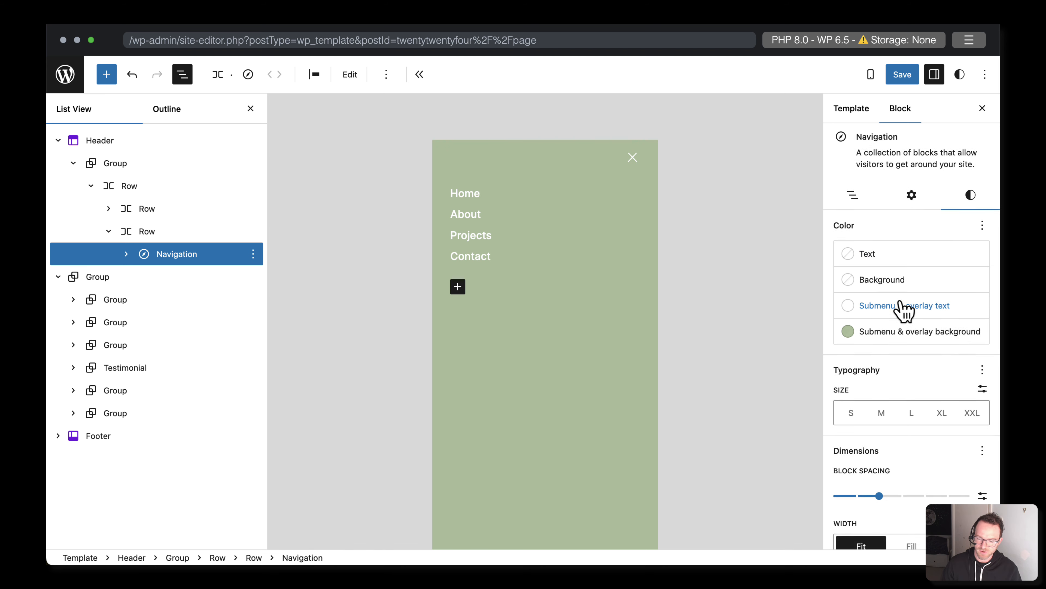
{"action": "scroll", "coordinate": [904, 309], "scroll_direction": "down", "scroll_amount": 2}
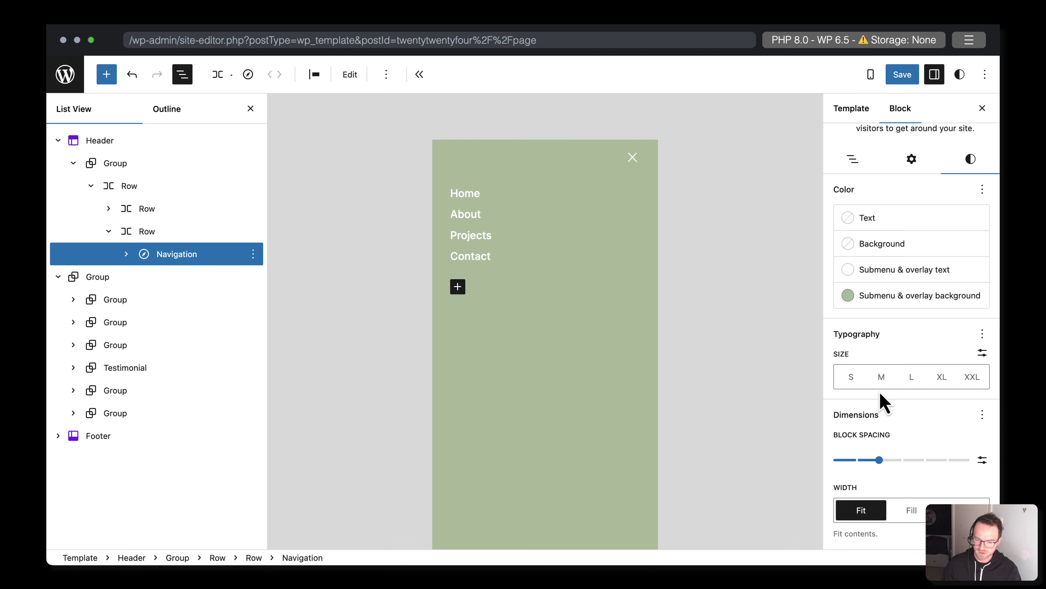
{"action": "left_click_drag", "start_coordinate": [880, 461], "coordinate": [953, 471]}
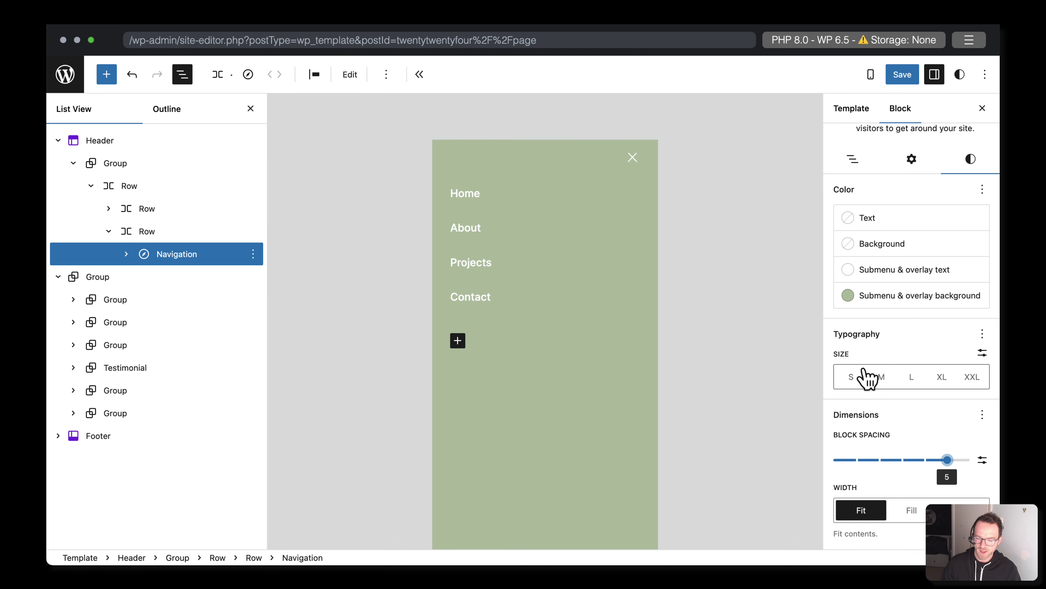
{"action": "left_click", "coordinate": [910, 377]}
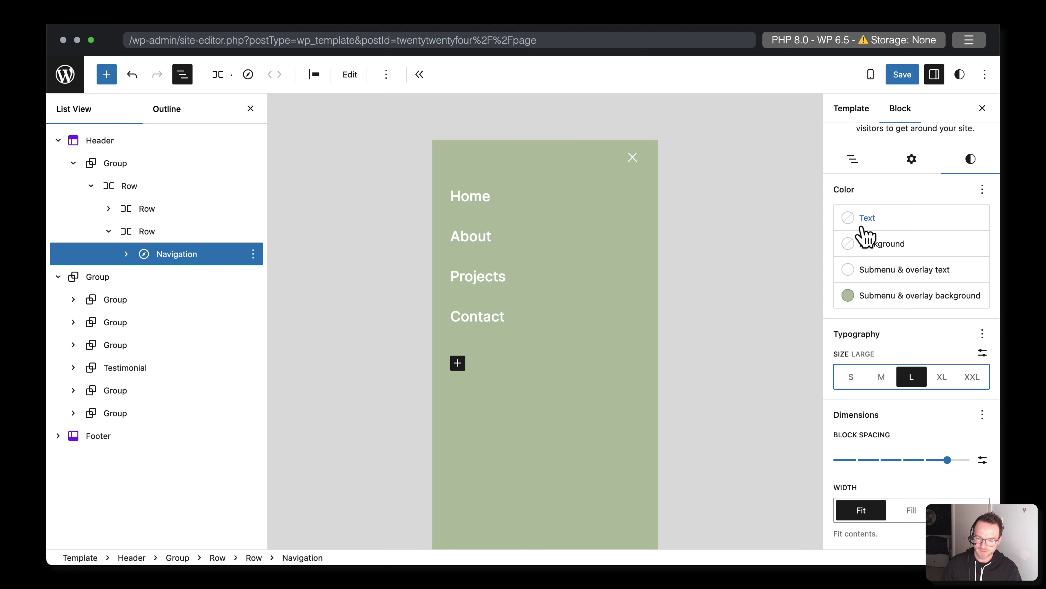
{"action": "left_click", "coordinate": [900, 75]}
{"action": "left_click", "coordinate": [895, 76]}
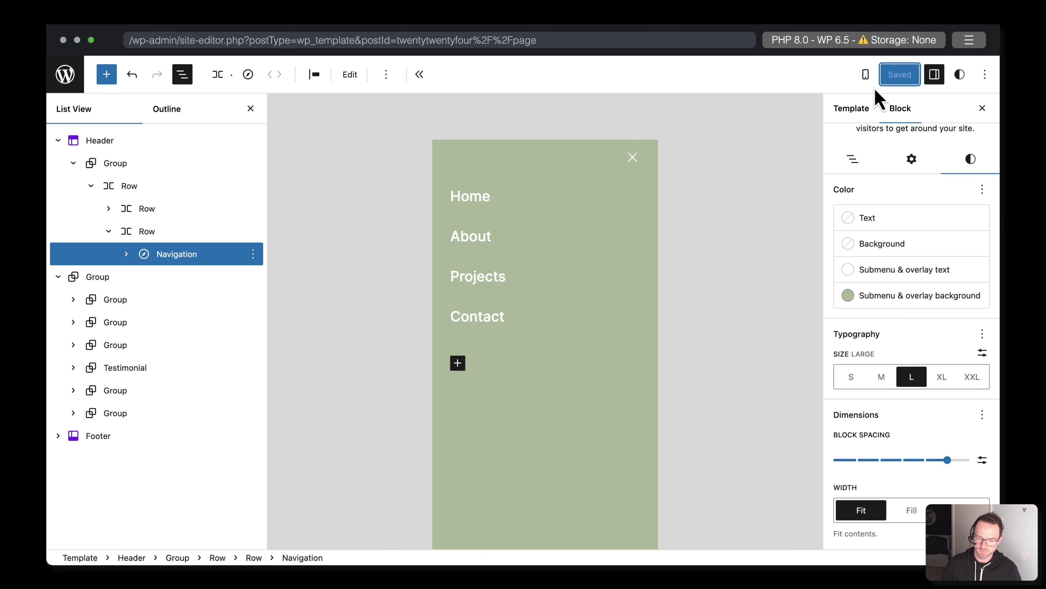
- Switch the preview to Desktop and close the overlay menu to examine the restyled header navigation at full width
{"action": "left_click", "coordinate": [865, 76]}
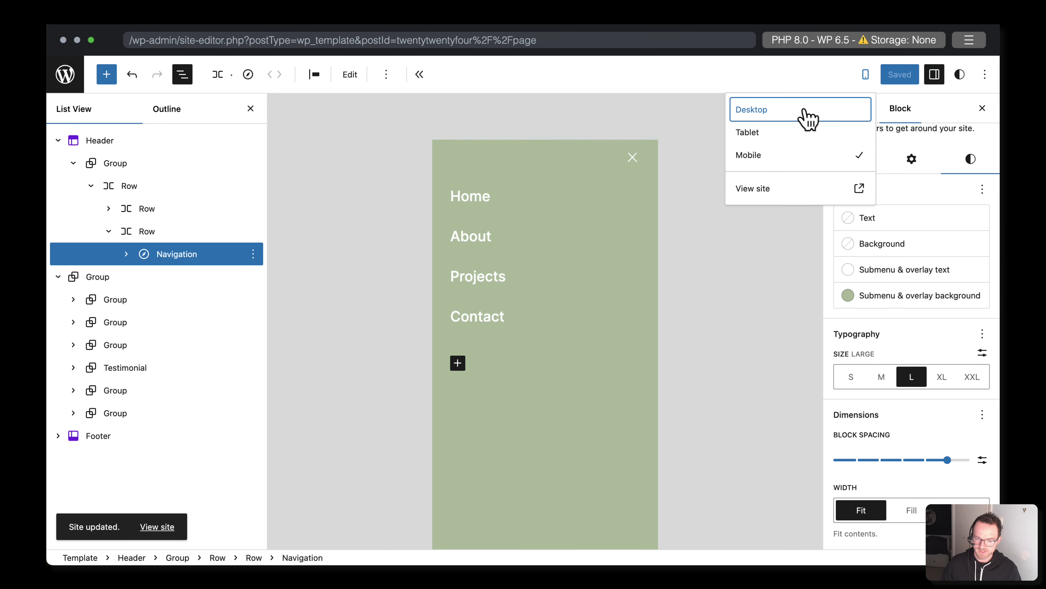
{"action": "left_click", "coordinate": [808, 119]}
{"action": "left_click", "coordinate": [741, 134]}
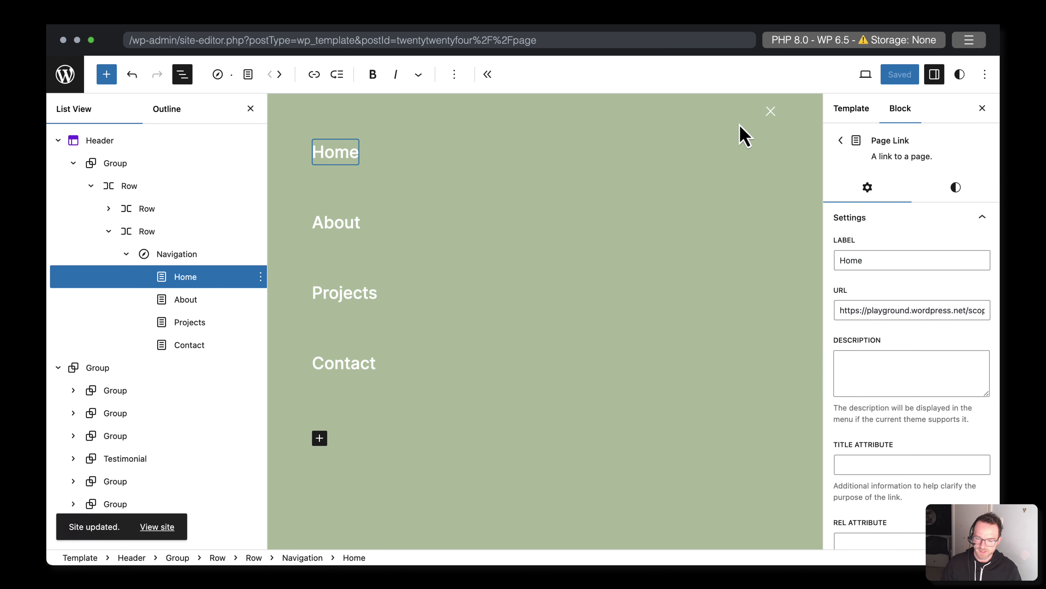
{"action": "left_click", "coordinate": [771, 111]}
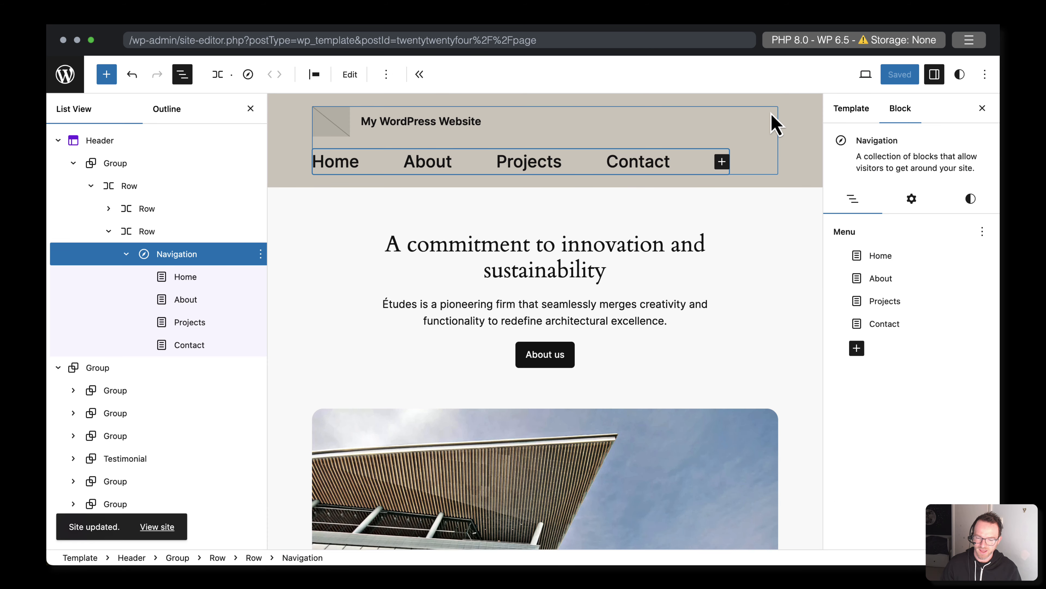
{"action": "left_click", "coordinate": [760, 250]}
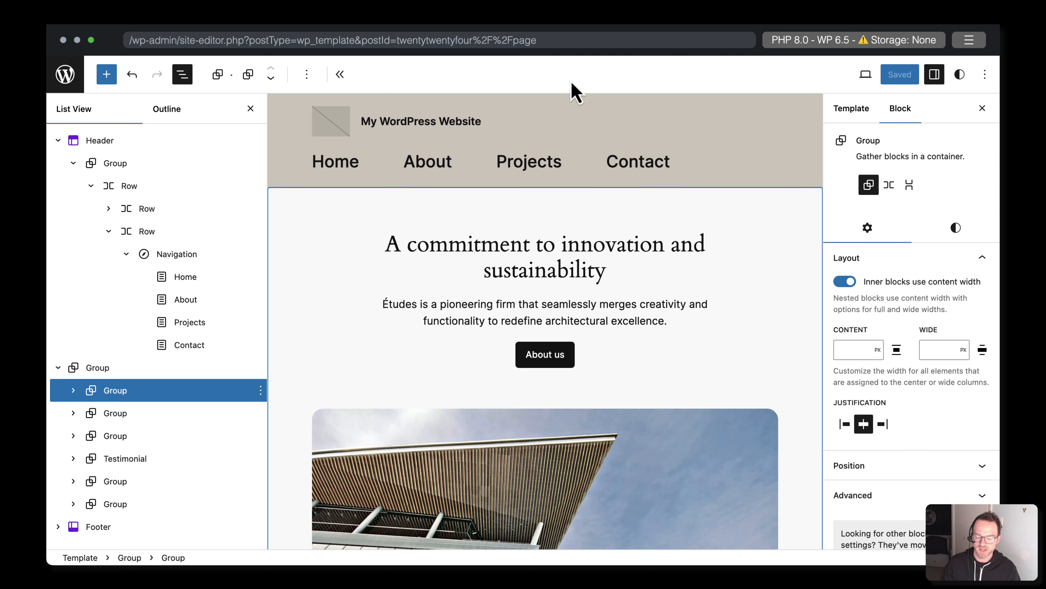
- Add Sample Page as a submenu link under Projects in the header's Navigation block and check the submenu's appearance
{"action": "left_click", "coordinate": [538, 172]}
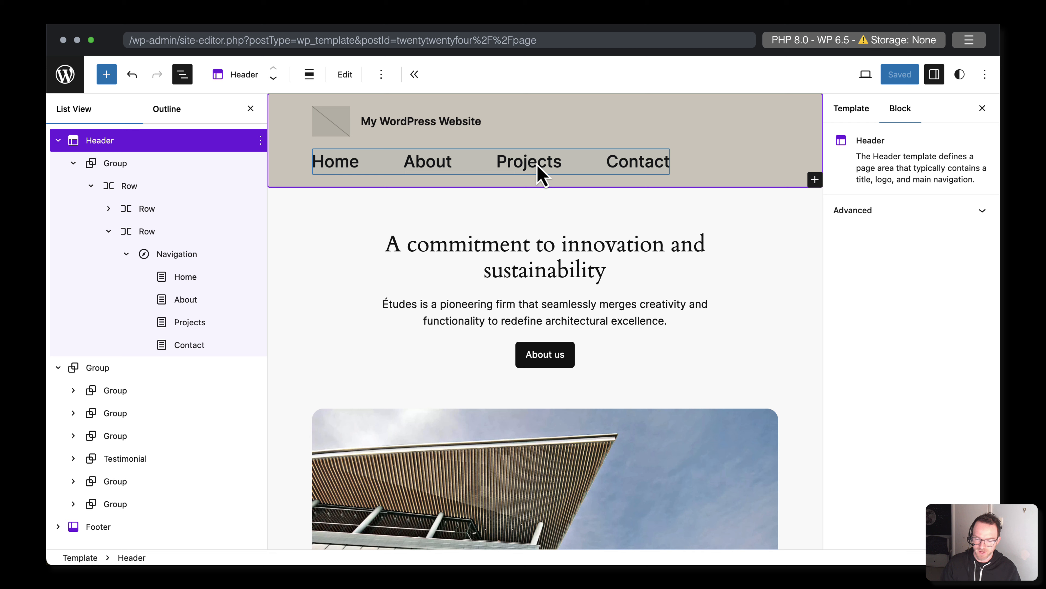
{"action": "left_click", "coordinate": [538, 172]}
{"action": "left_click", "coordinate": [980, 300]}
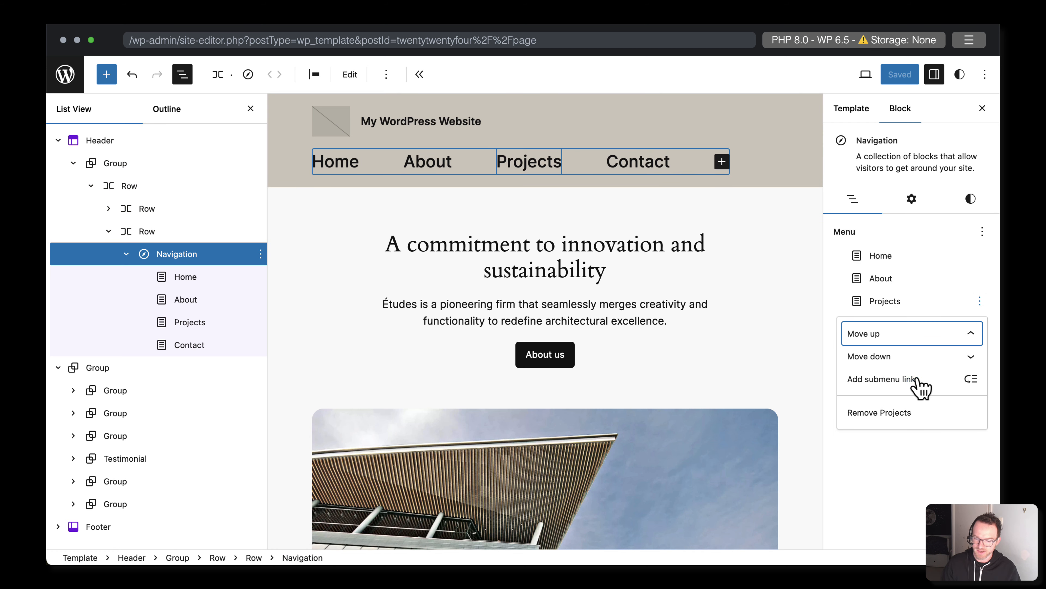
{"action": "left_click", "coordinate": [921, 385]}
{"action": "left_click", "coordinate": [855, 395]}
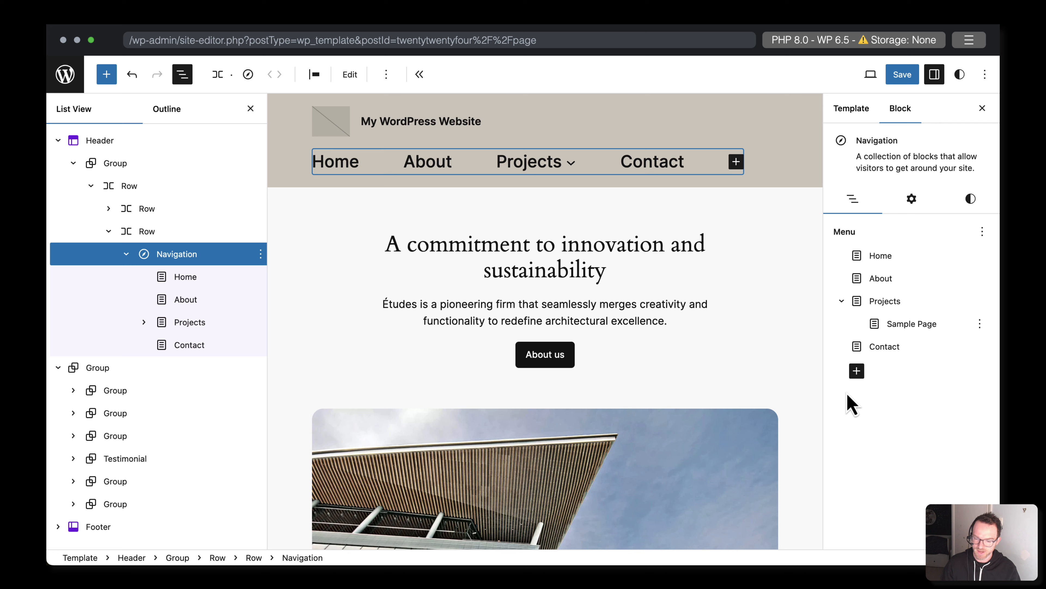
{"action": "mouse_move", "coordinate": [563, 163]}
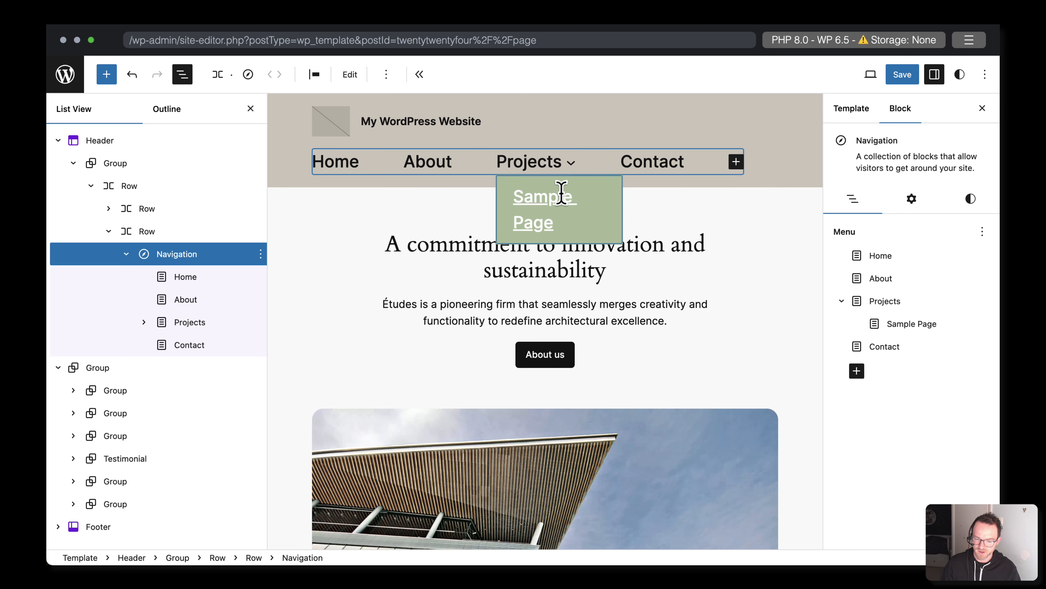
- Set the Navigation block's submenu and overlay background to Accent and its submenu and overlay text to Contrast
{"action": "left_click", "coordinate": [970, 201]}
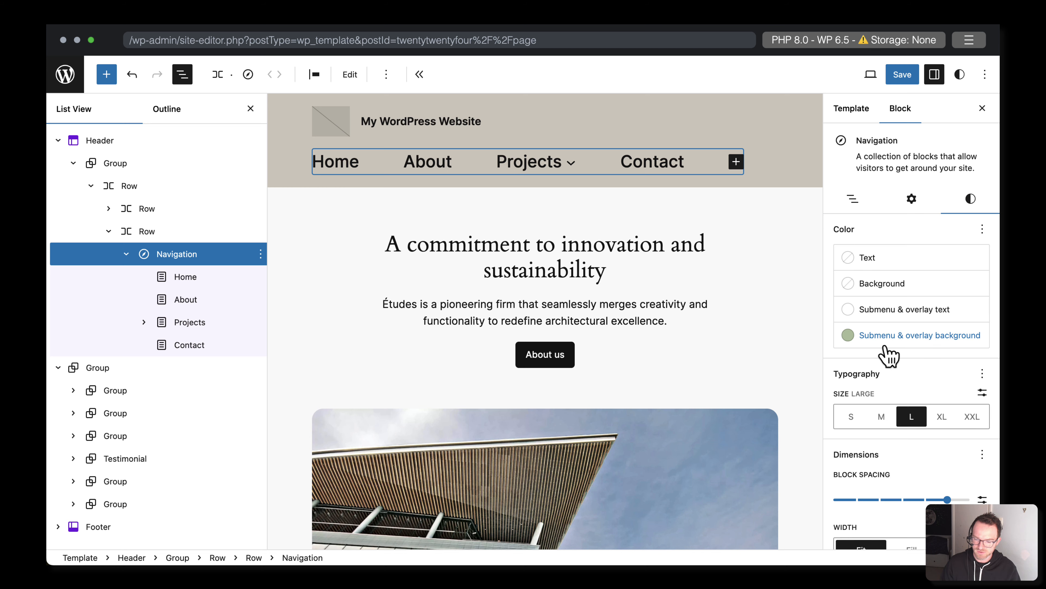
{"action": "left_click", "coordinate": [890, 346]}
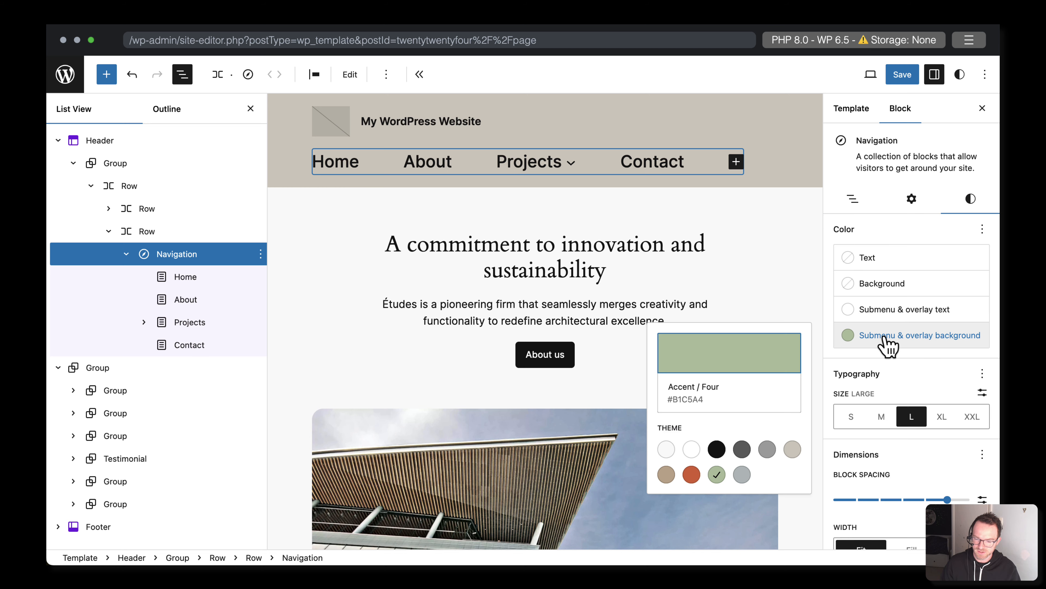
{"action": "left_click", "coordinate": [792, 449]}
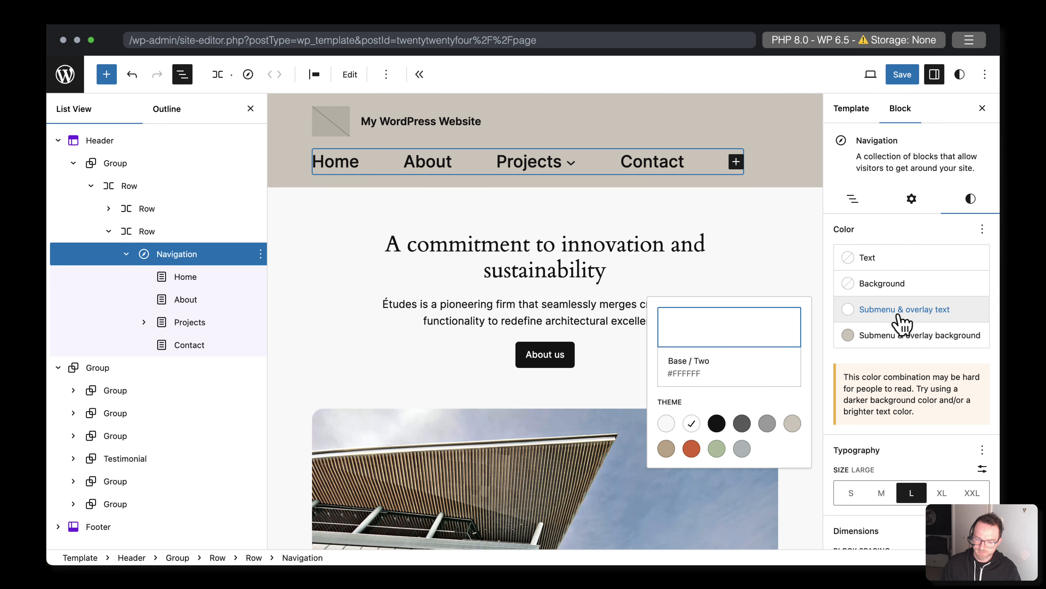
{"action": "left_click", "coordinate": [900, 314]}
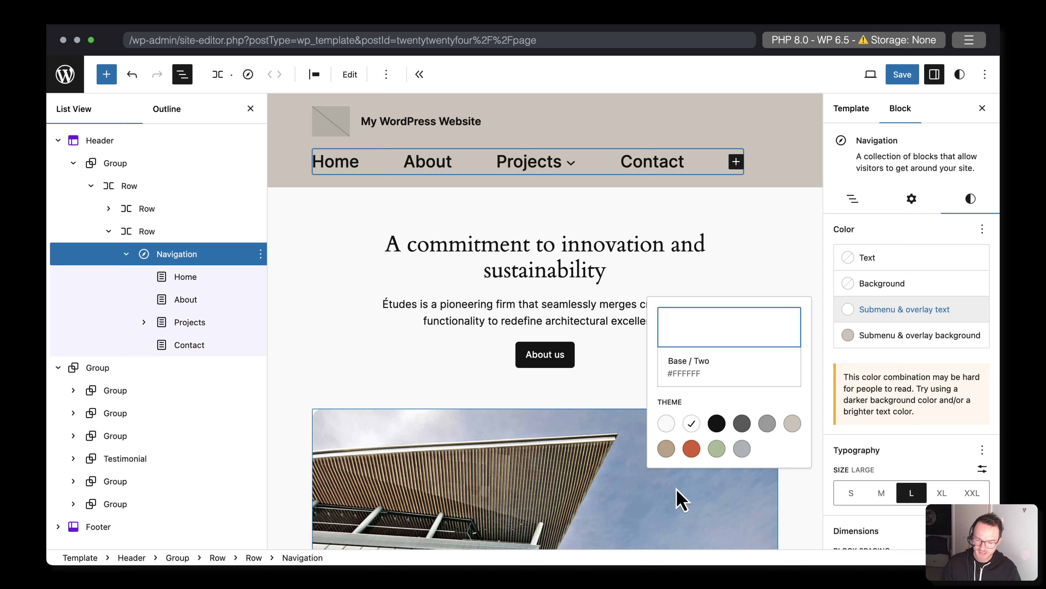
{"action": "left_click", "coordinate": [718, 425]}
{"action": "mouse_move", "coordinate": [551, 174]}
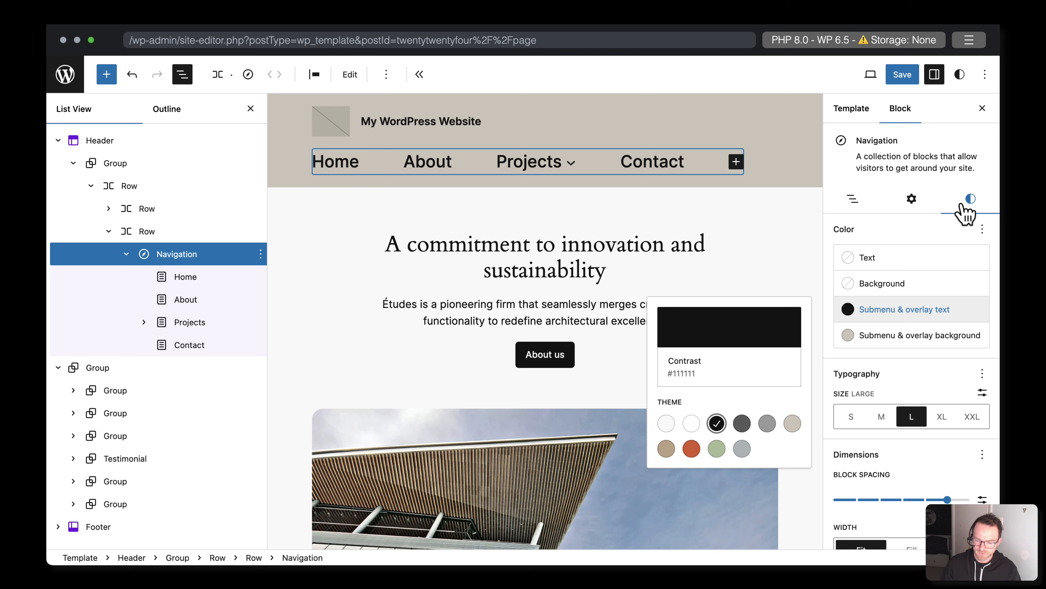
- Reset the Navigation block's font size and block spacing to their defaults
{"action": "scroll", "coordinate": [923, 476], "scroll_direction": "down", "scroll_amount": 2}
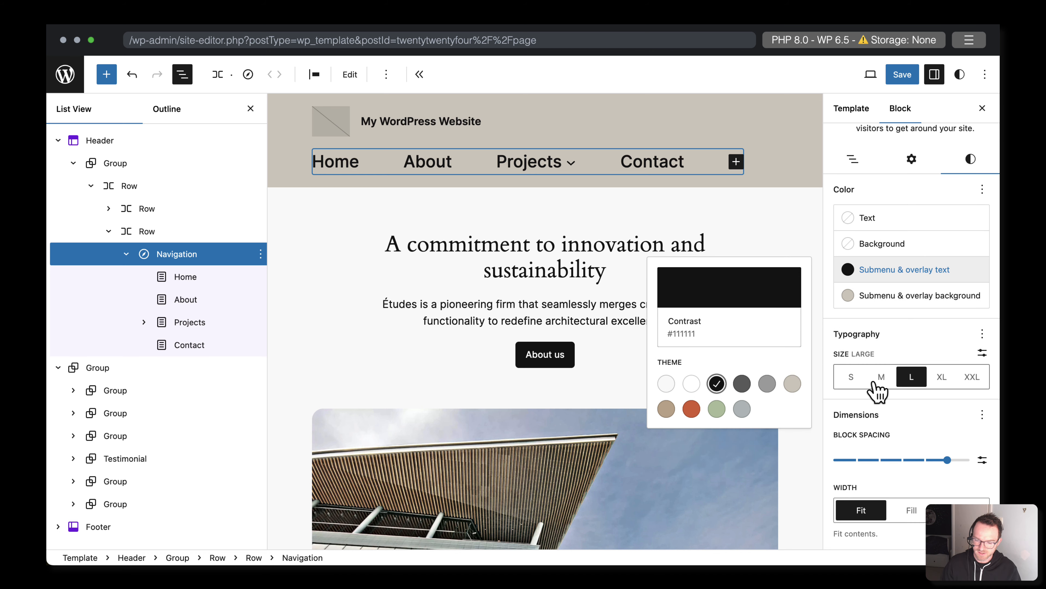
{"action": "left_click", "coordinate": [982, 334]}
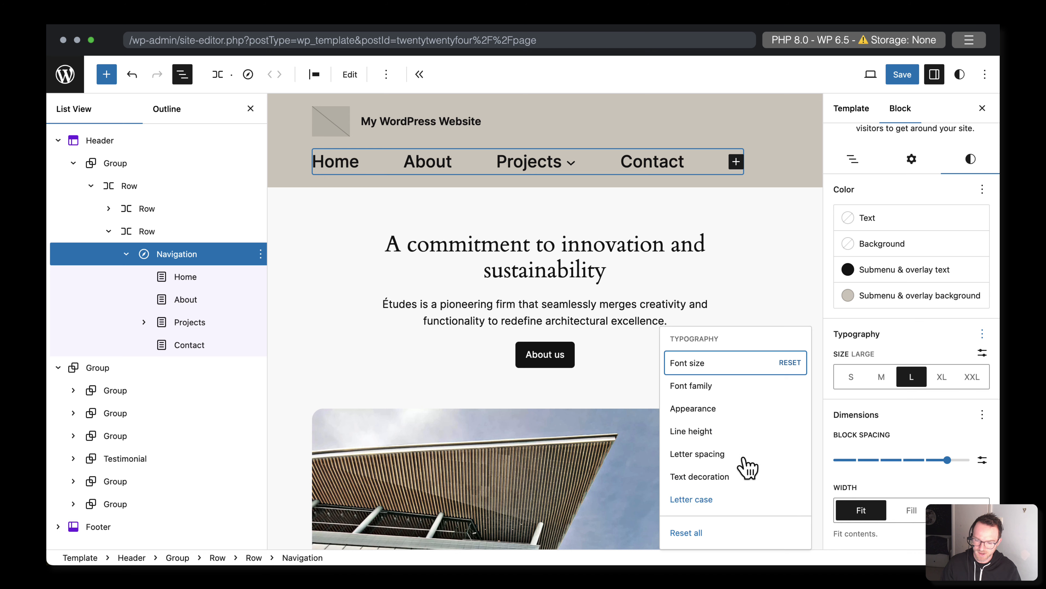
{"action": "left_click", "coordinate": [785, 365]}
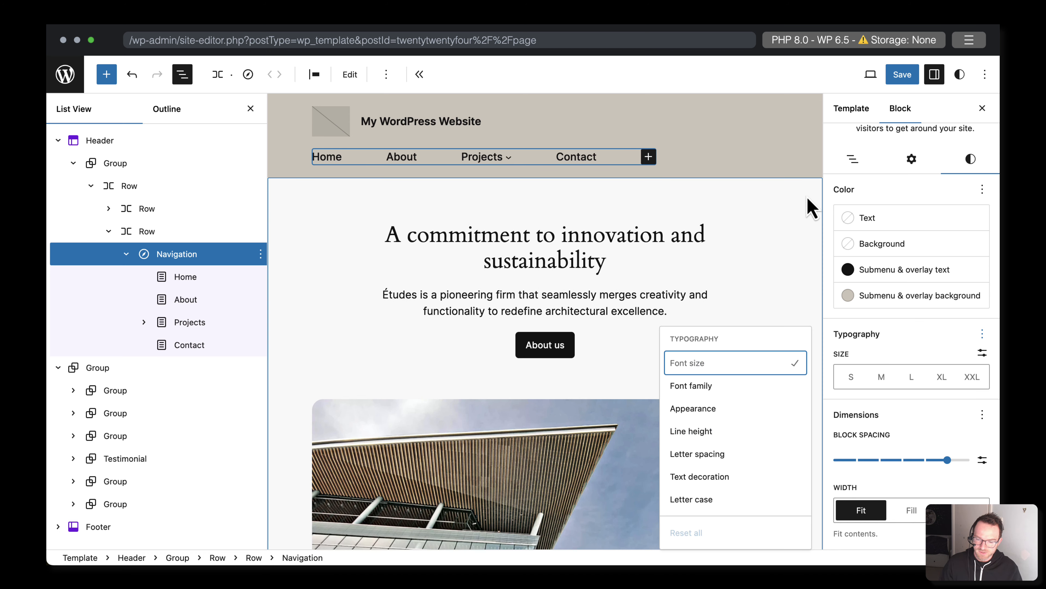
{"action": "left_click", "coordinate": [982, 414]}
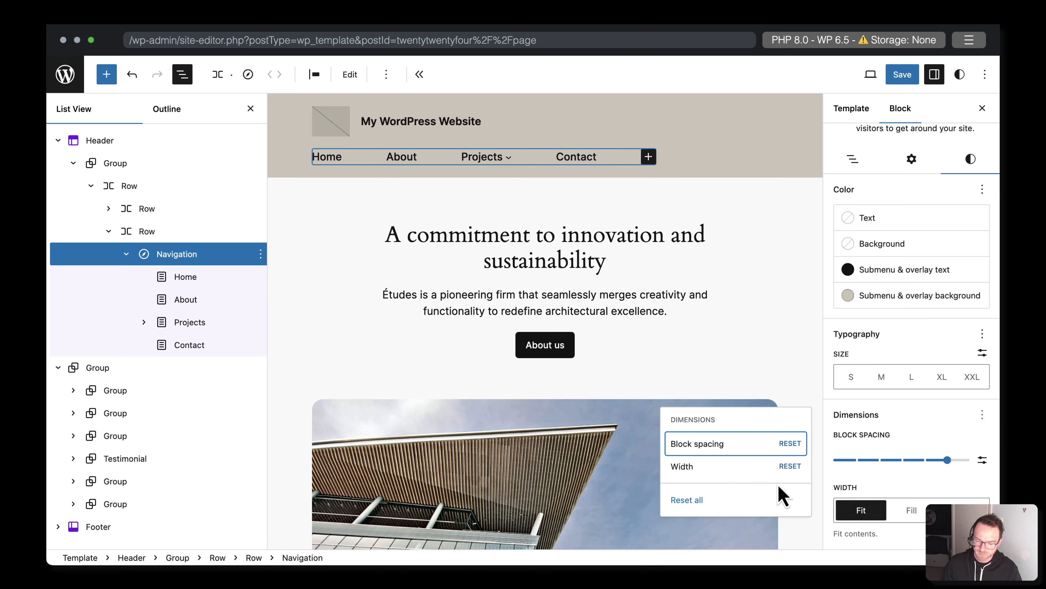
{"action": "left_click", "coordinate": [789, 443]}
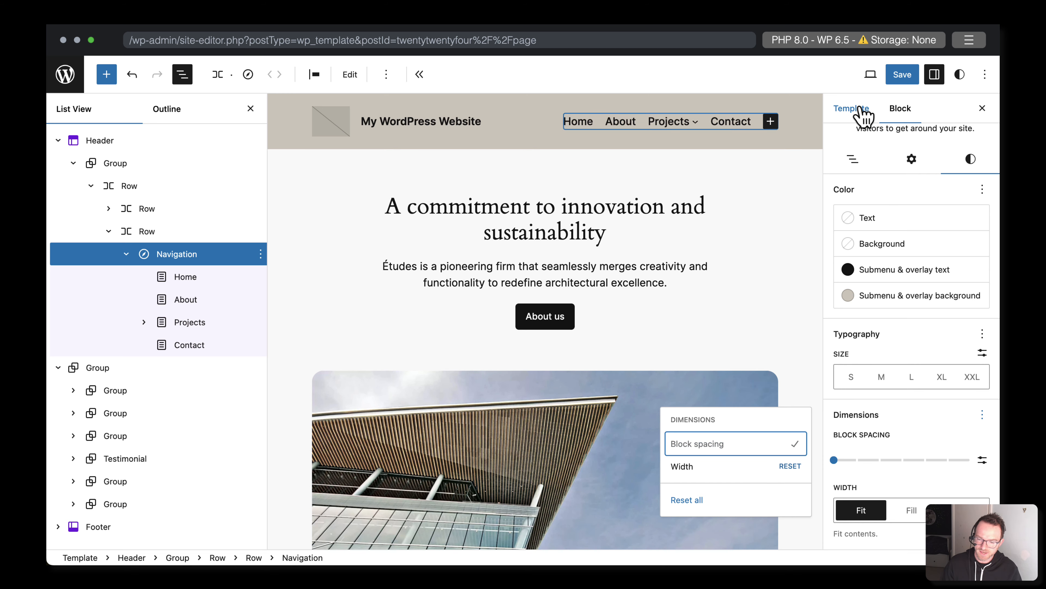
- Switch to the Mobile preview, open the navigation overlay, and inspect its shared submenu and overlay background color
{"action": "left_click", "coordinate": [871, 76]}
{"action": "left_click", "coordinate": [872, 79]}
{"action": "left_click", "coordinate": [782, 155]}
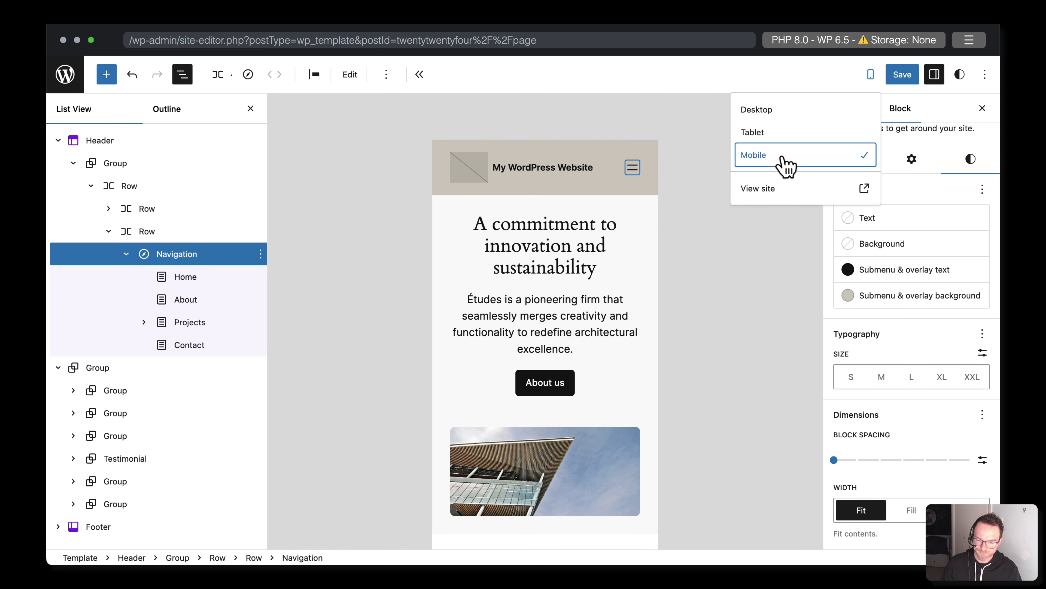
{"action": "left_click", "coordinate": [632, 168]}
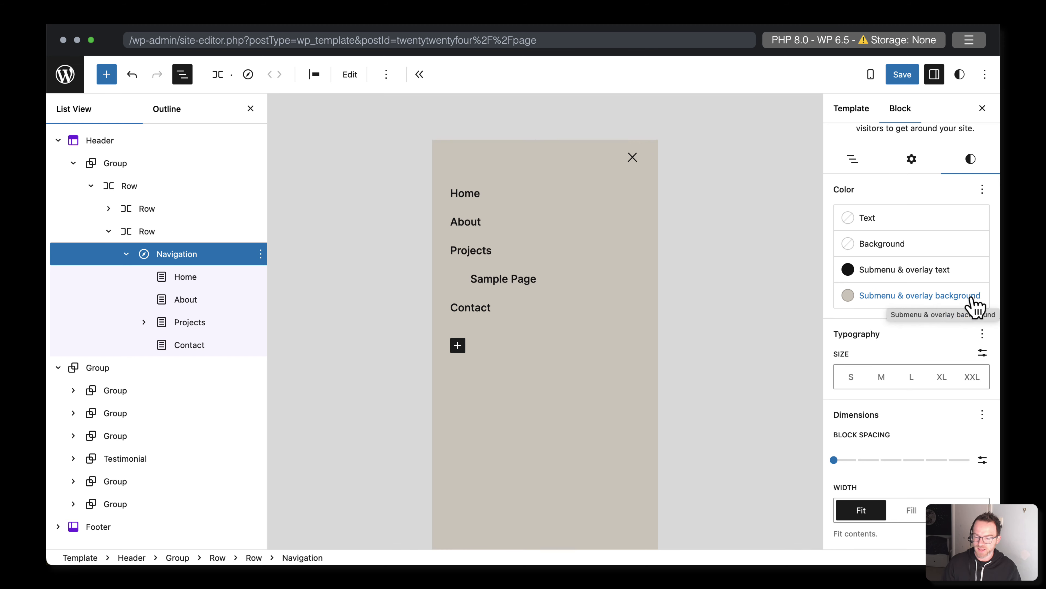
{"action": "left_click", "coordinate": [880, 296]}
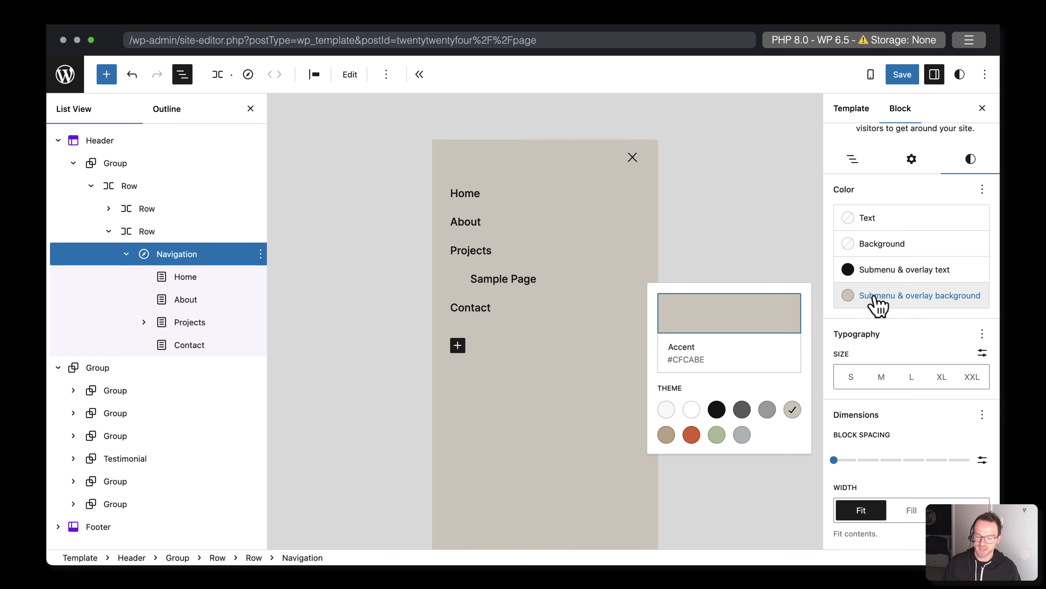
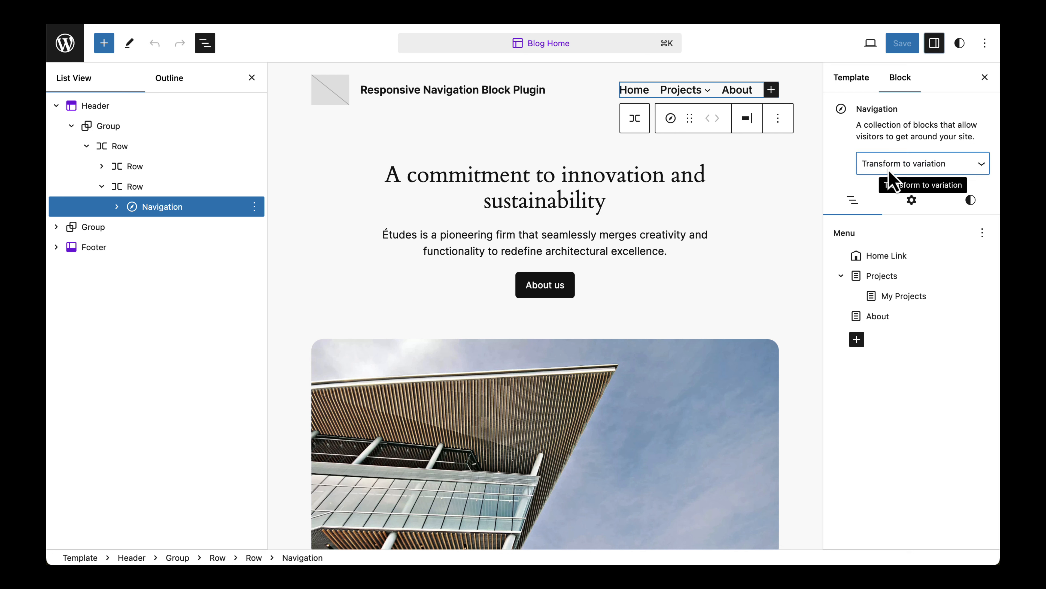
- Transform the Blog Home header's Navigation block into the Desktop Navigation variation and duplicate it
{"action": "left_click", "coordinate": [889, 169]}
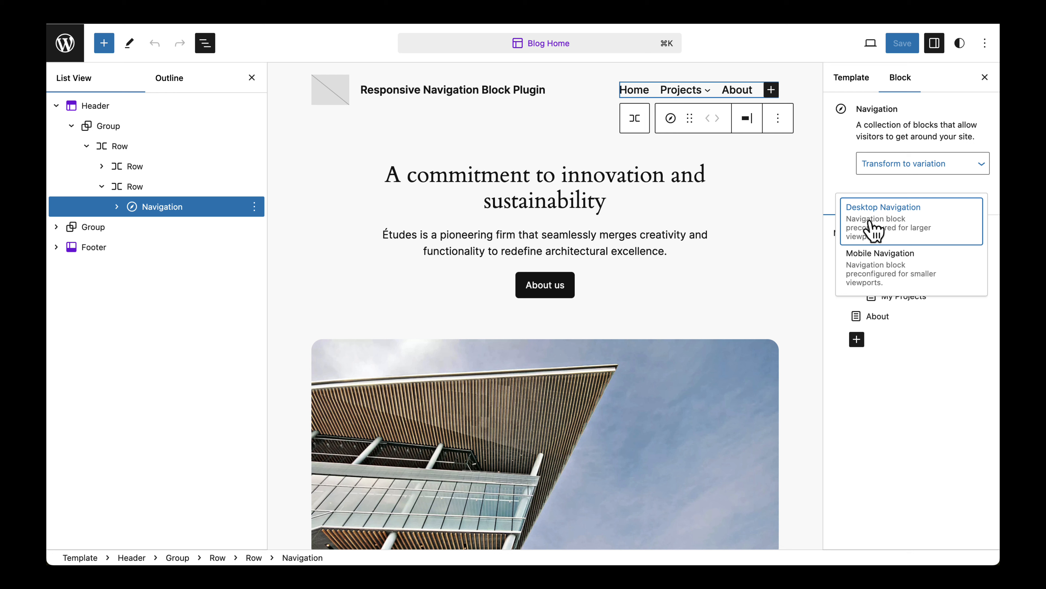
{"action": "left_click", "coordinate": [874, 230]}
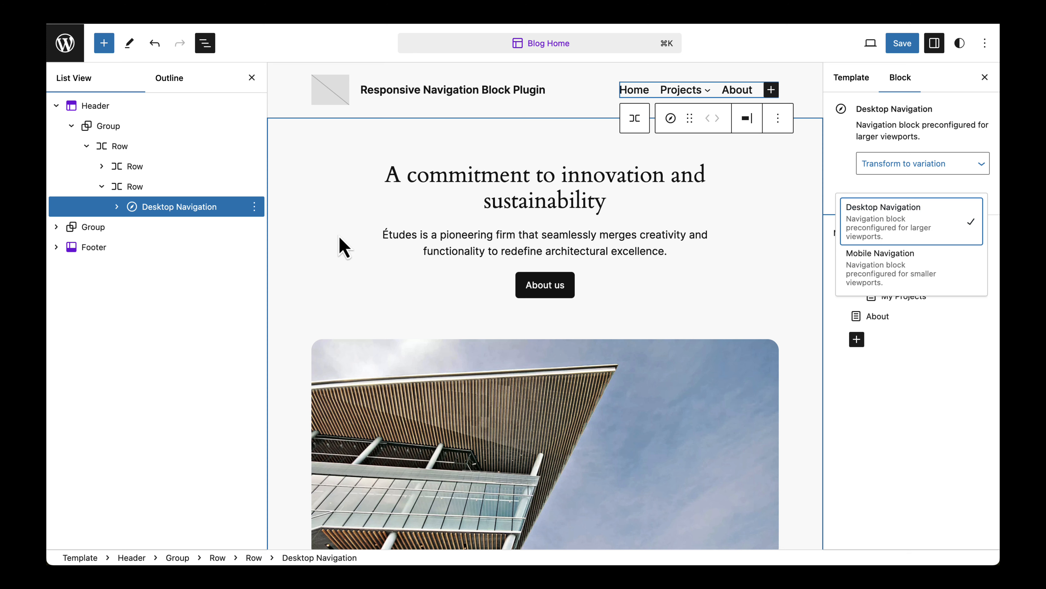
{"action": "left_click", "coordinate": [255, 206]}
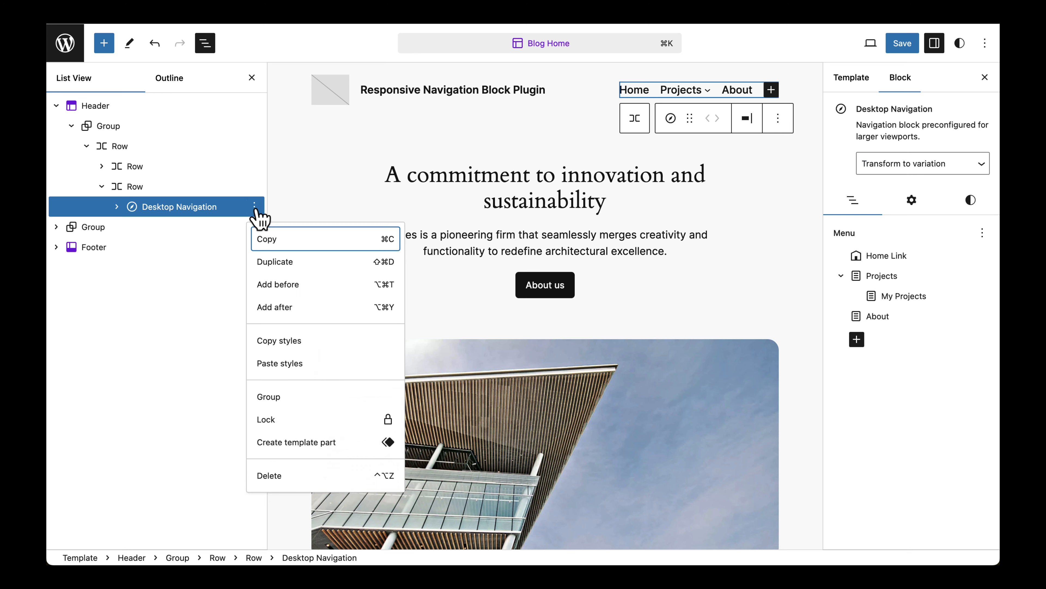
{"action": "left_click", "coordinate": [277, 262]}
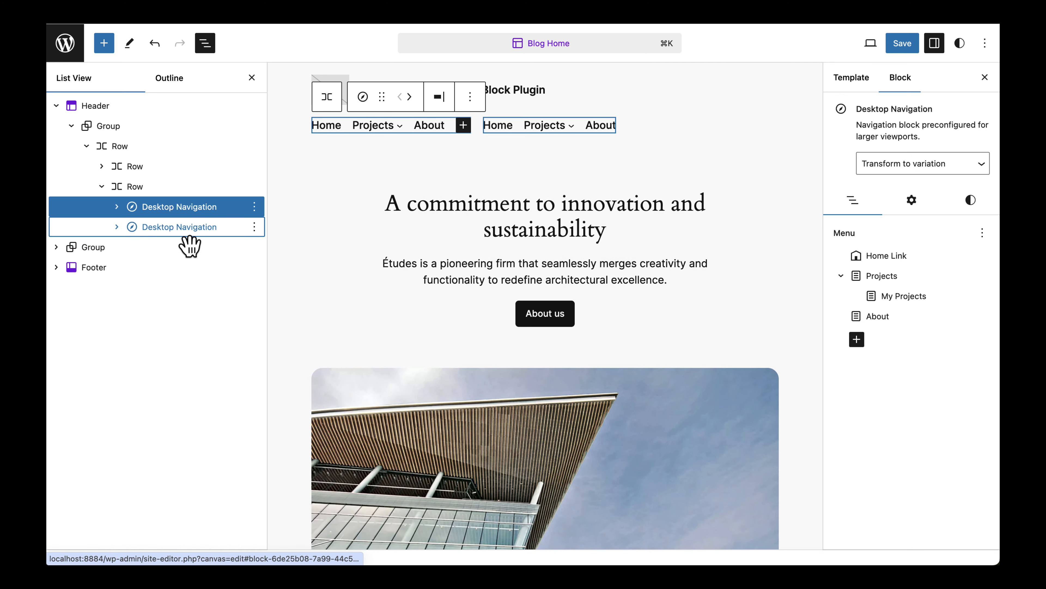
- Transform the second Desktop Navigation block in the header into the Mobile Navigation variation
{"action": "left_click", "coordinate": [185, 233]}
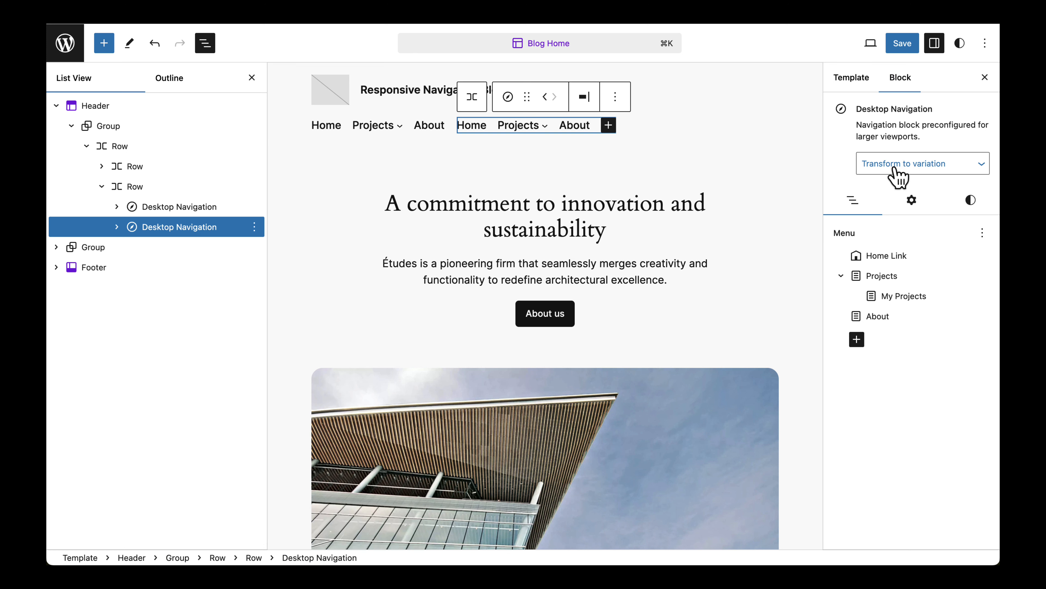
{"action": "left_click", "coordinate": [881, 164]}
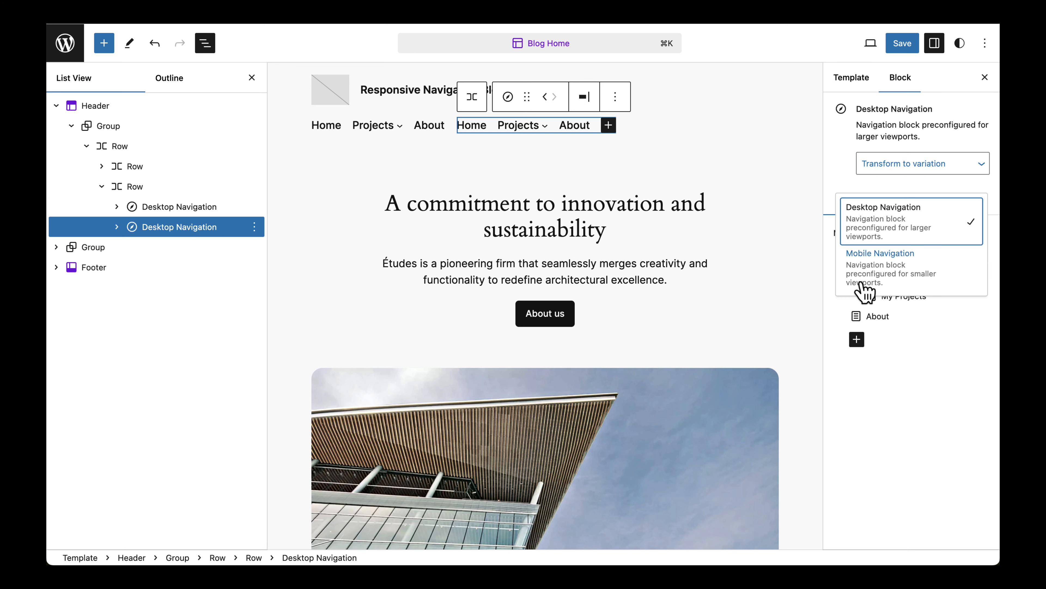
{"action": "left_click", "coordinate": [880, 264]}
- Select the Desktop Navigation and Mobile Navigation blocks in turn to check the header at each viewport size
{"action": "left_click", "coordinate": [179, 208]}
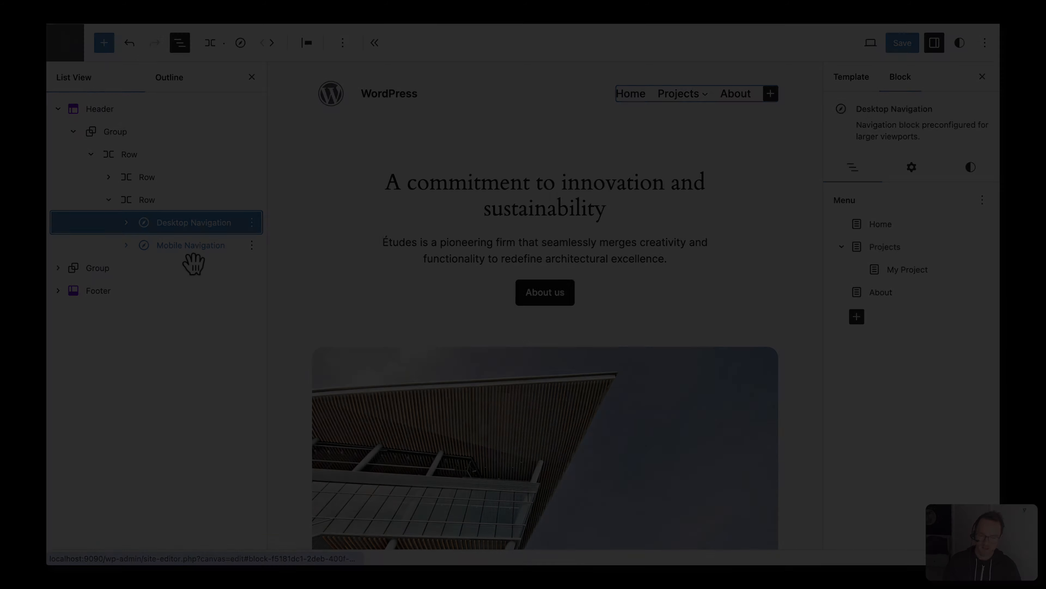
{"action": "left_click", "coordinate": [190, 247]}
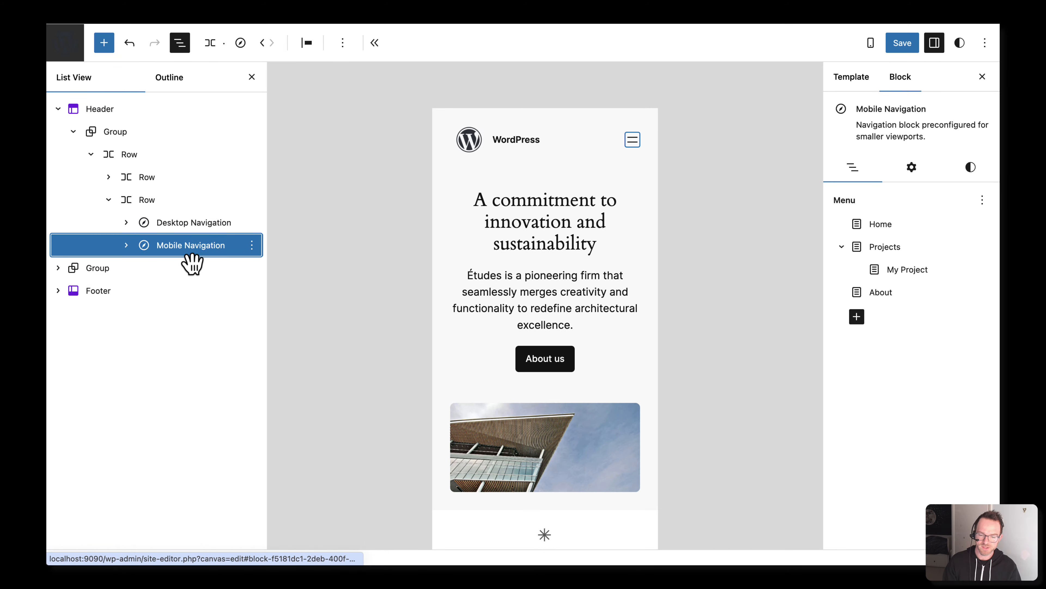
- Alternate between the Desktop Navigation and Mobile Navigation blocks in the header to compare their viewport previews
{"action": "left_click", "coordinate": [187, 231]}
{"action": "left_click", "coordinate": [188, 248]}
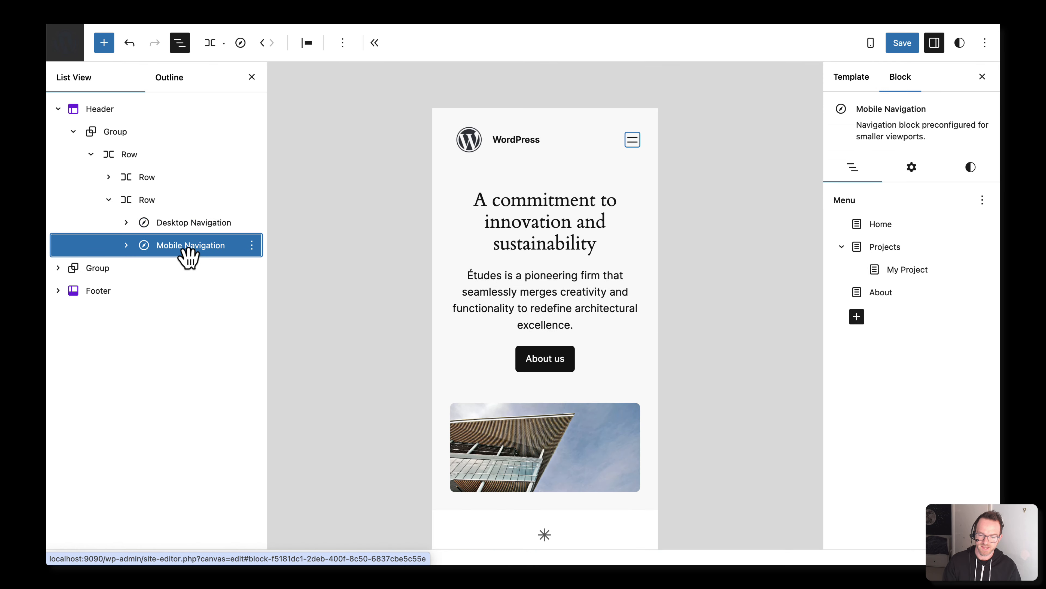
{"action": "left_click", "coordinate": [186, 231]}
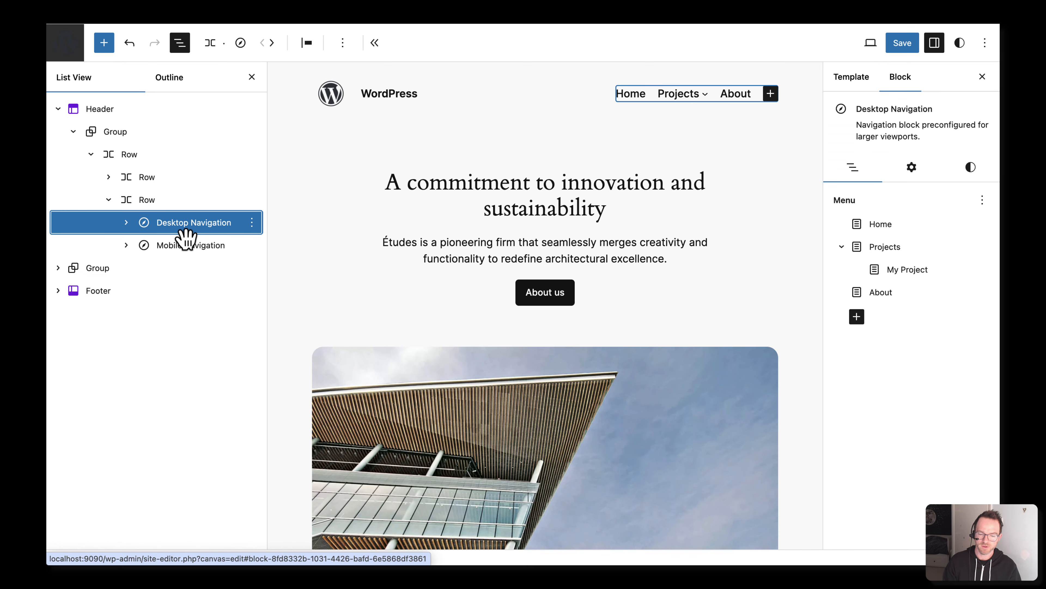
{"action": "left_click", "coordinate": [187, 258]}
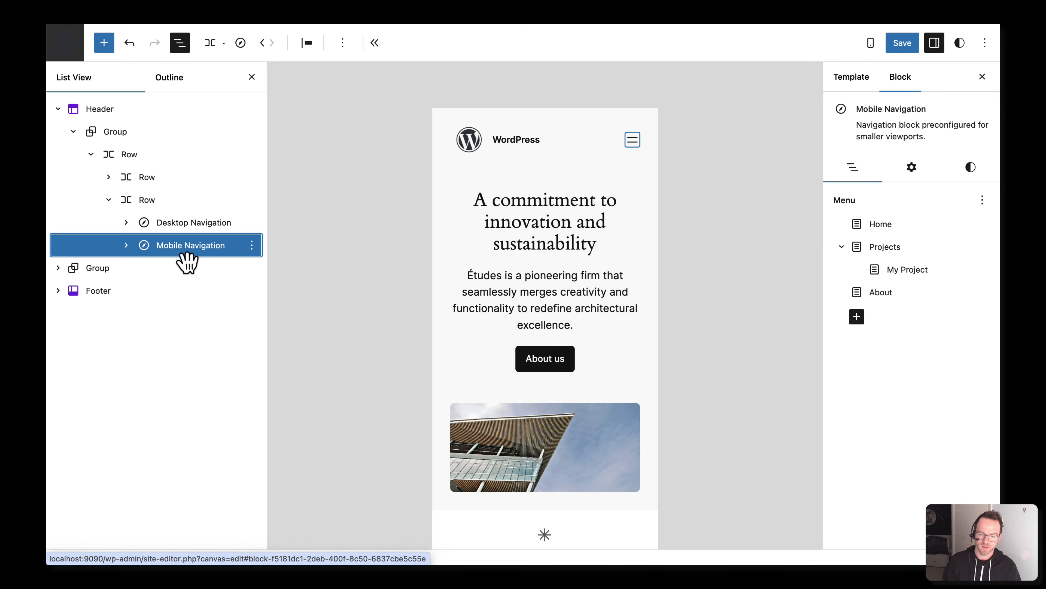
{"action": "left_click", "coordinate": [185, 226]}
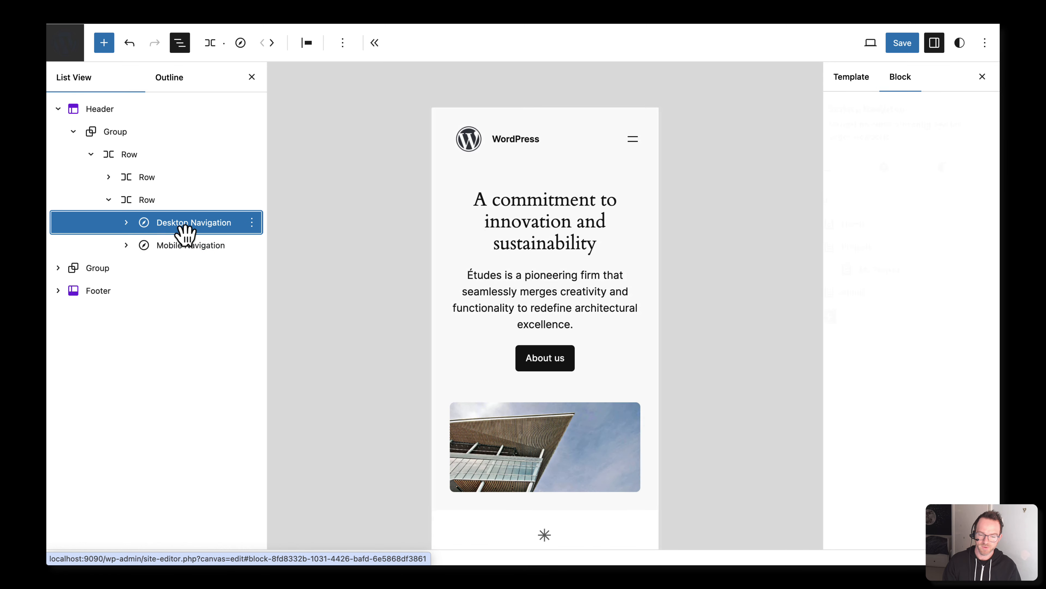
- Preview the header at Mobile size and return to Desktop size while the Desktop Navigation block stays selected
{"action": "left_click", "coordinate": [870, 45]}
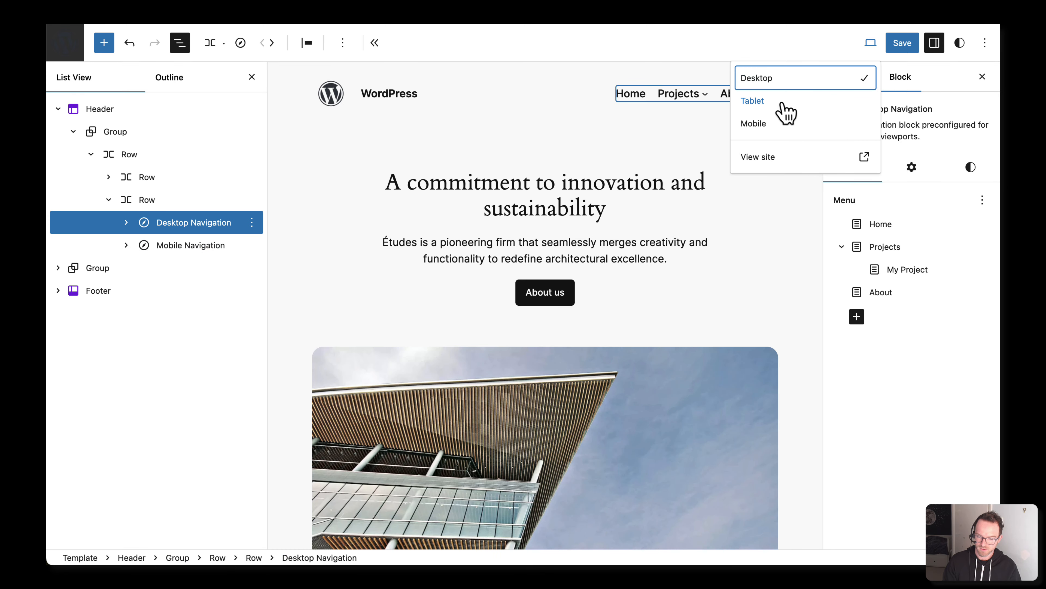
{"action": "left_click", "coordinate": [785, 130]}
{"action": "left_click", "coordinate": [872, 45]}
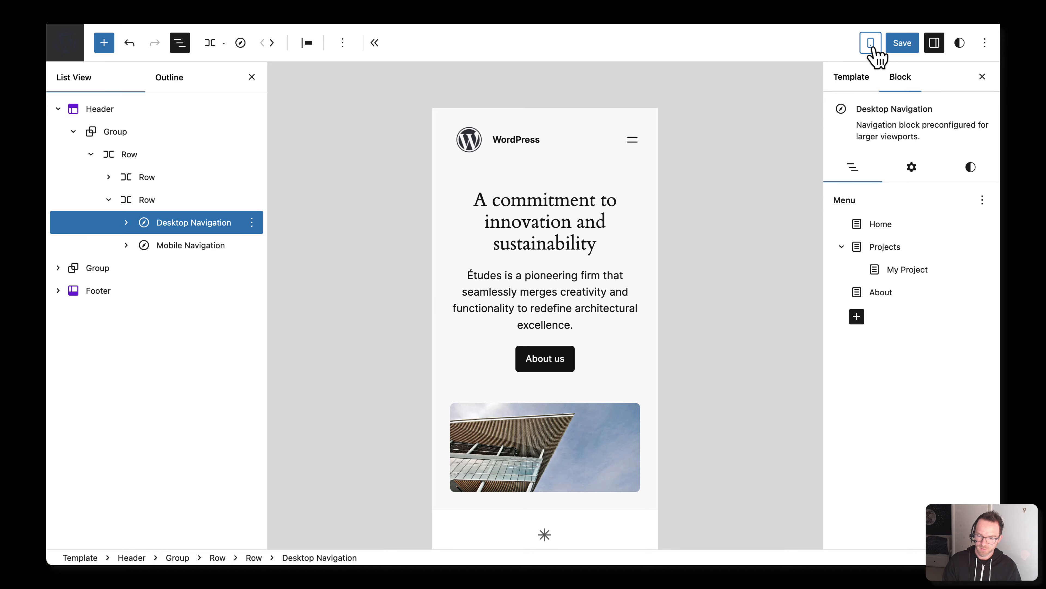
{"action": "left_click", "coordinate": [871, 45]}
{"action": "left_click", "coordinate": [805, 84]}
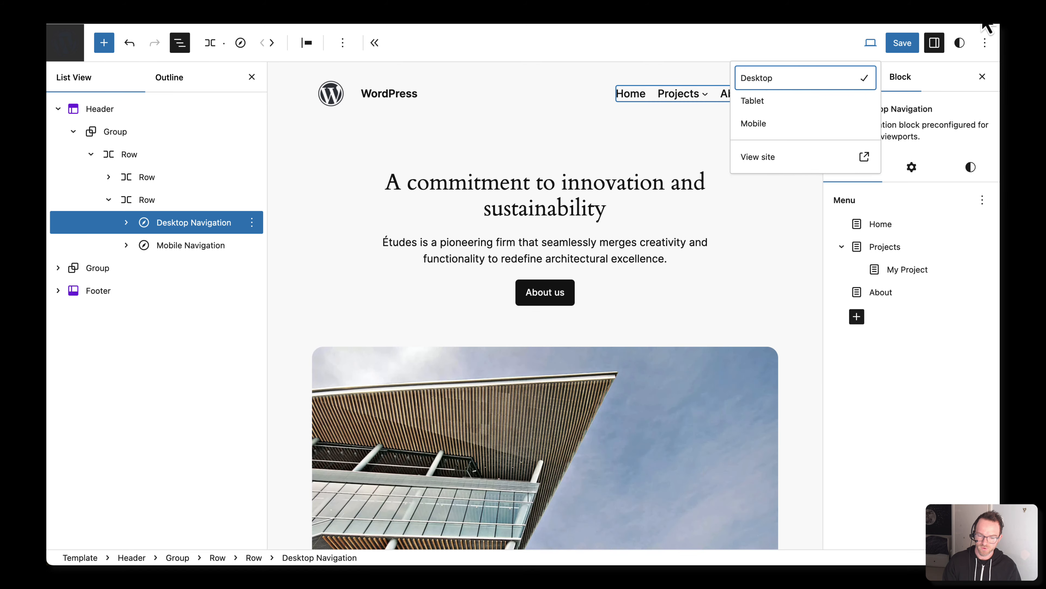
- Compare the layout and overlay menu display settings of the Desktop Navigation and Mobile Navigation blocks
{"action": "left_click", "coordinate": [195, 248]}
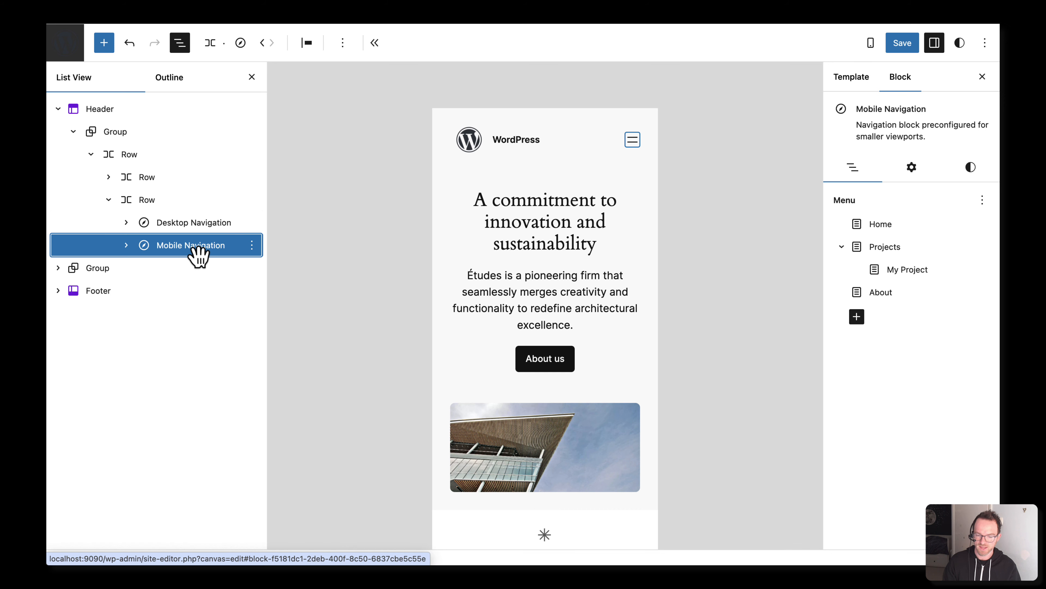
{"action": "left_click", "coordinate": [194, 228]}
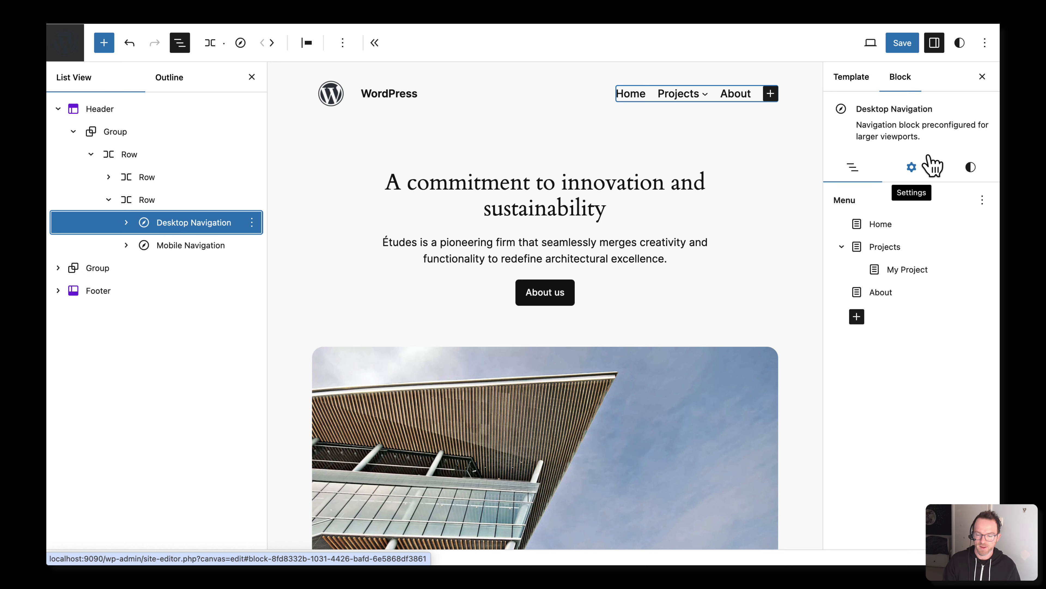
{"action": "left_click", "coordinate": [912, 169]}
{"action": "scroll", "coordinate": [915, 322], "scroll_direction": "down", "scroll_amount": 2}
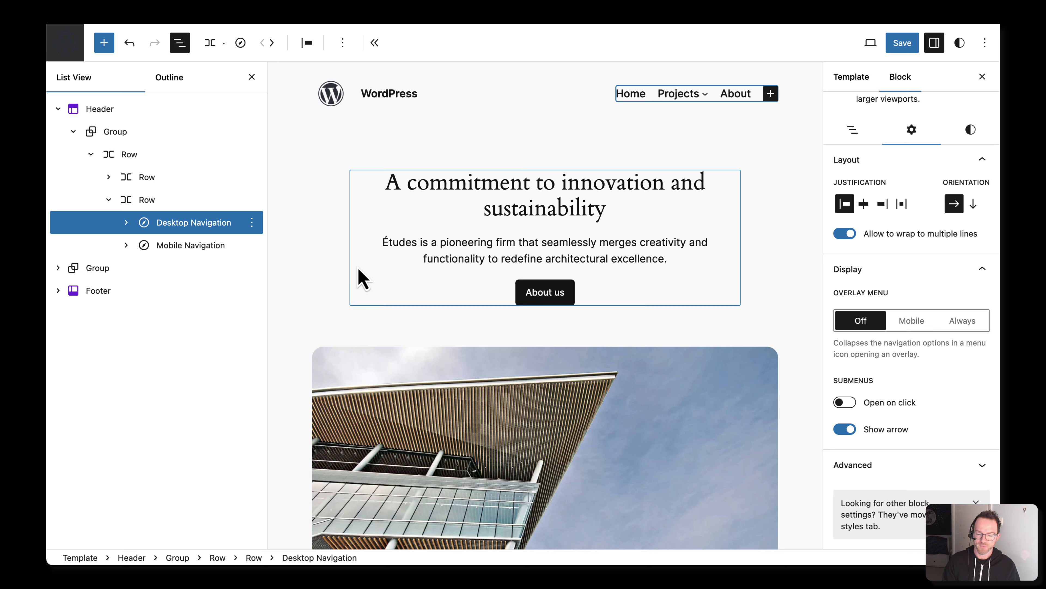
{"action": "left_click", "coordinate": [202, 246]}
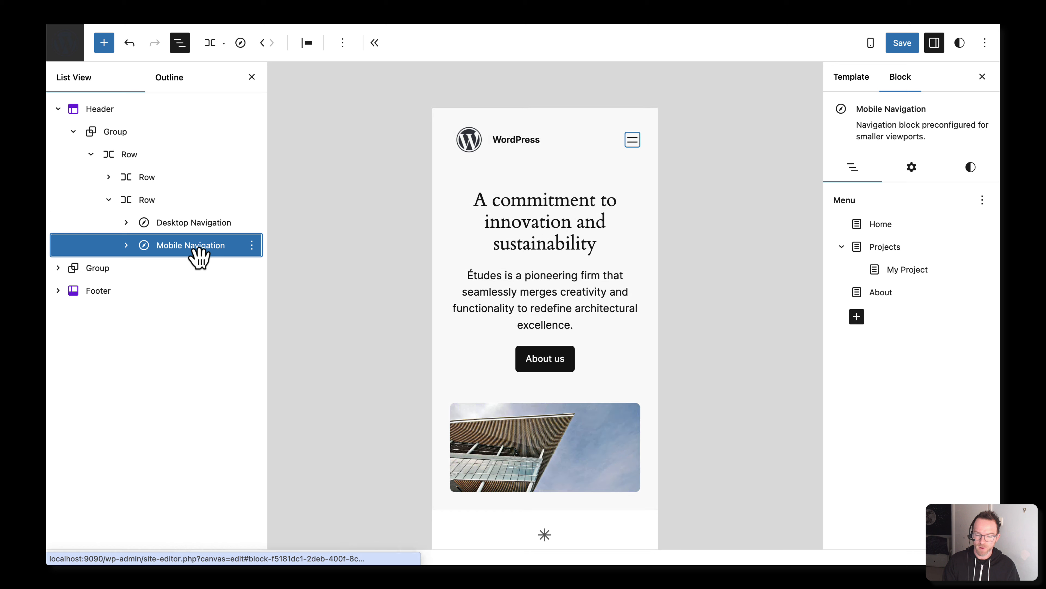
{"action": "left_click", "coordinate": [911, 167]}
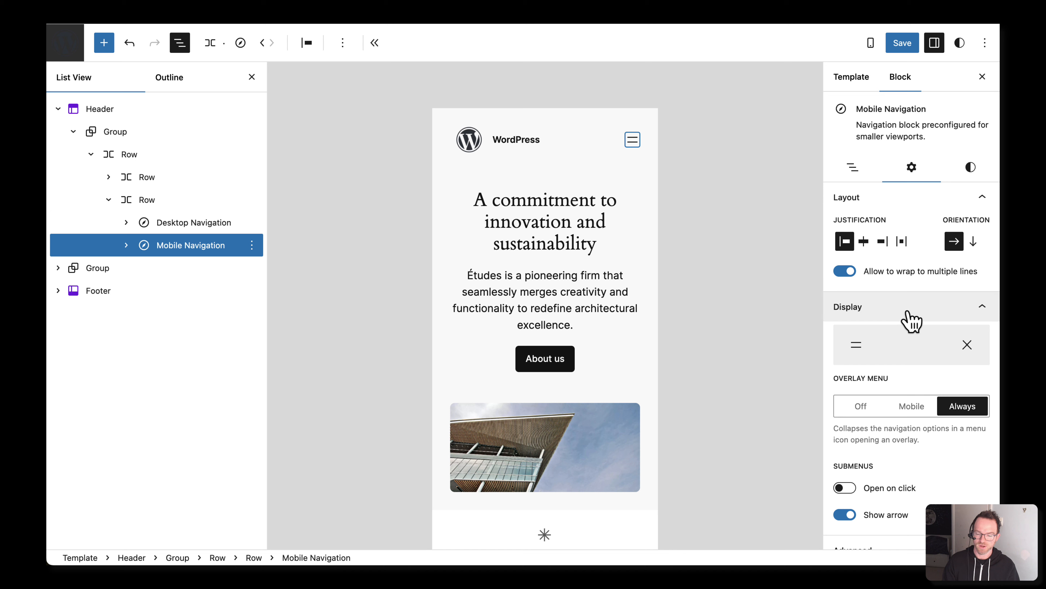
- Check again how the header menu renders for the Desktop Navigation and Mobile Navigation blocks, ending on Desktop Navigation
{"action": "left_click", "coordinate": [217, 224]}
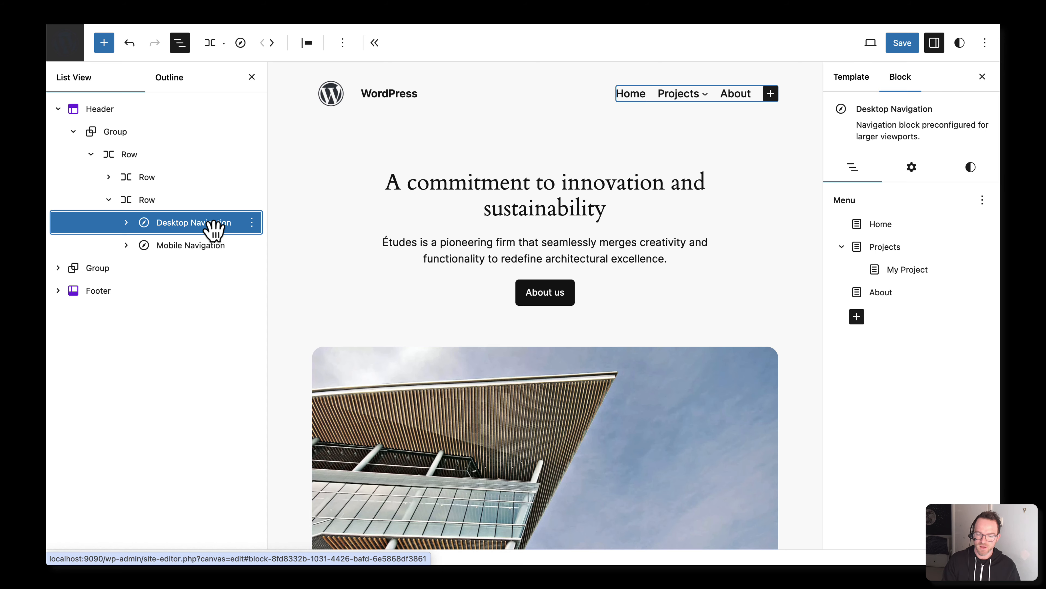
{"action": "left_click", "coordinate": [203, 248]}
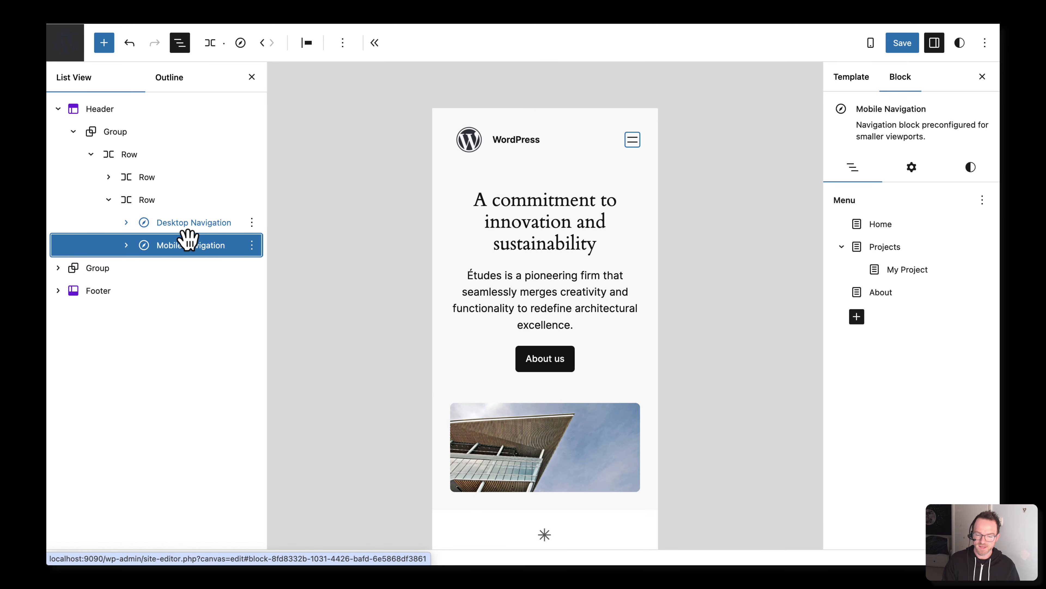
{"action": "left_click", "coordinate": [185, 225]}
{"action": "left_click", "coordinate": [189, 246]}
{"action": "left_click", "coordinate": [186, 226]}
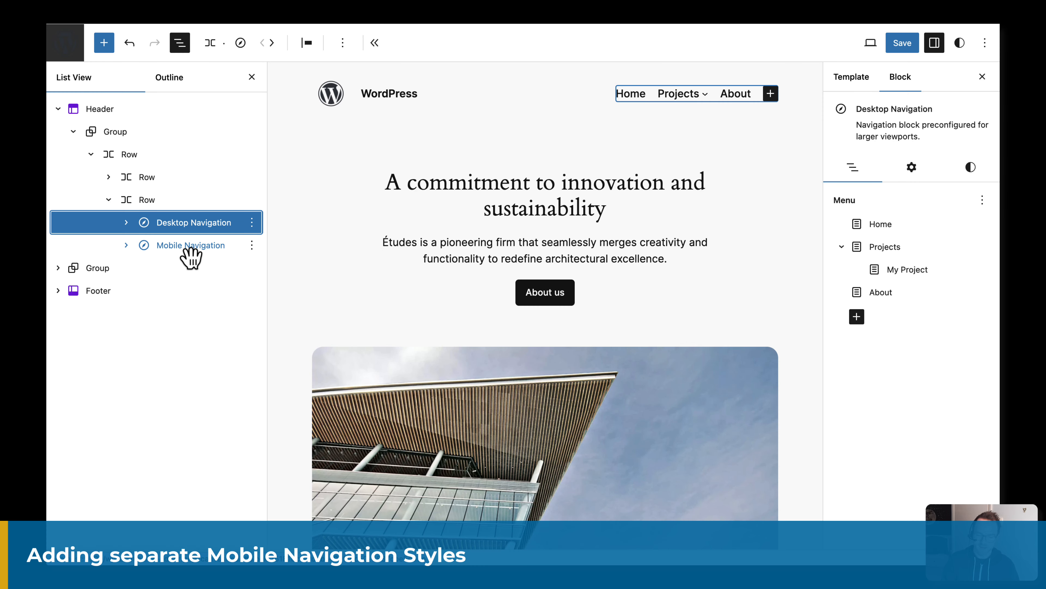
- Open the Mobile Navigation block's overlay and set its submenu and overlay background to the theme color Accent / Three (#D8613C)
{"action": "left_click", "coordinate": [190, 248]}
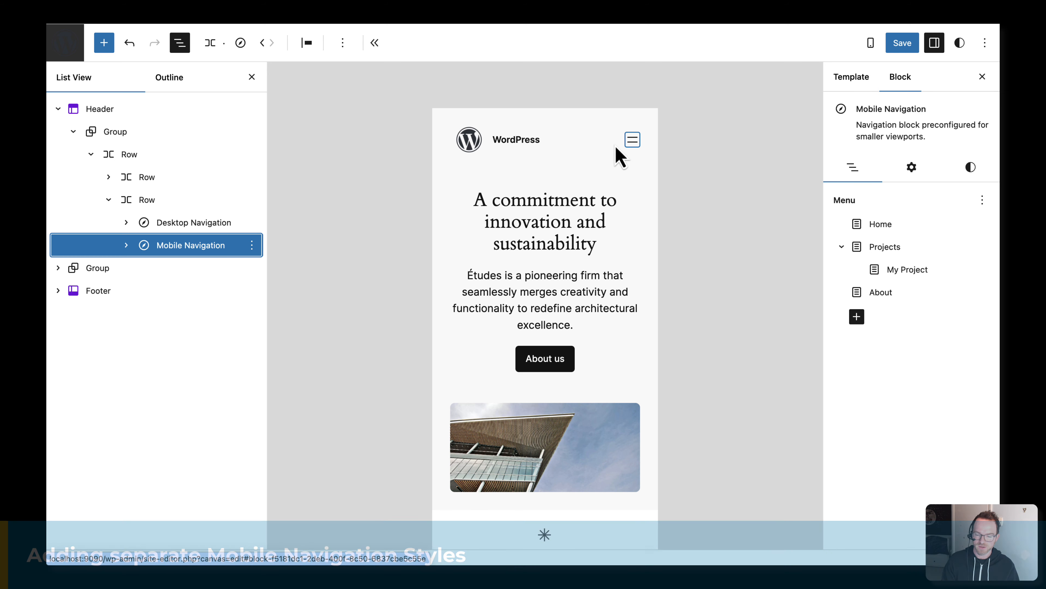
{"action": "left_click", "coordinate": [633, 142]}
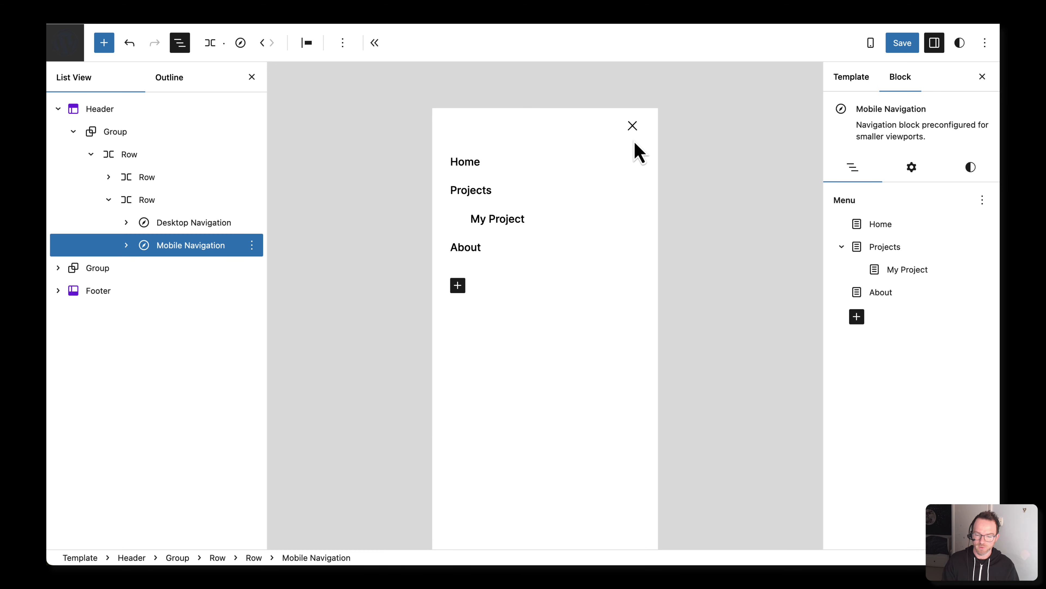
{"action": "left_click", "coordinate": [973, 168]}
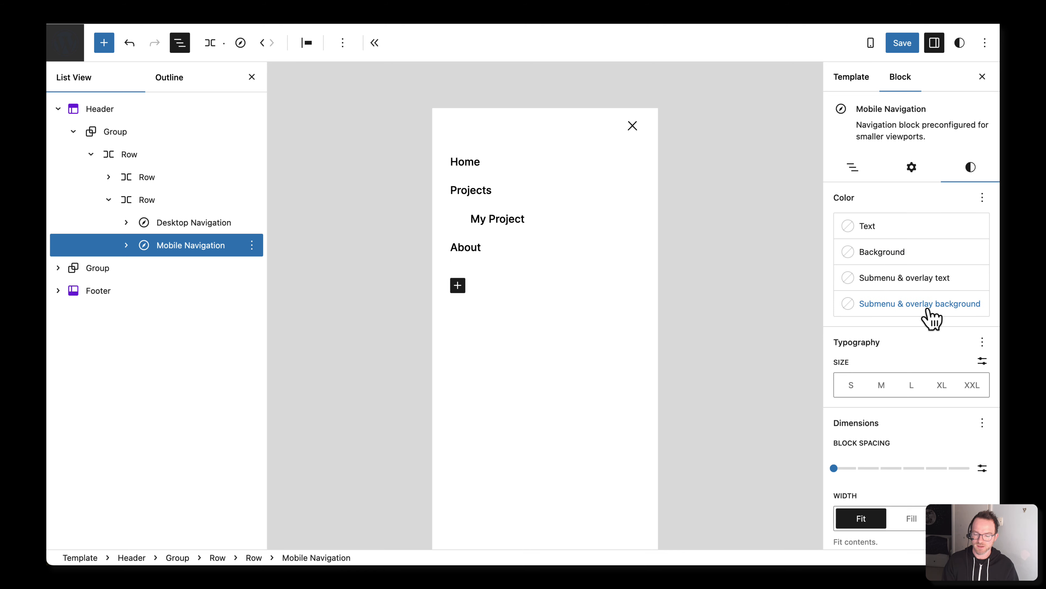
{"action": "left_click", "coordinate": [876, 307]}
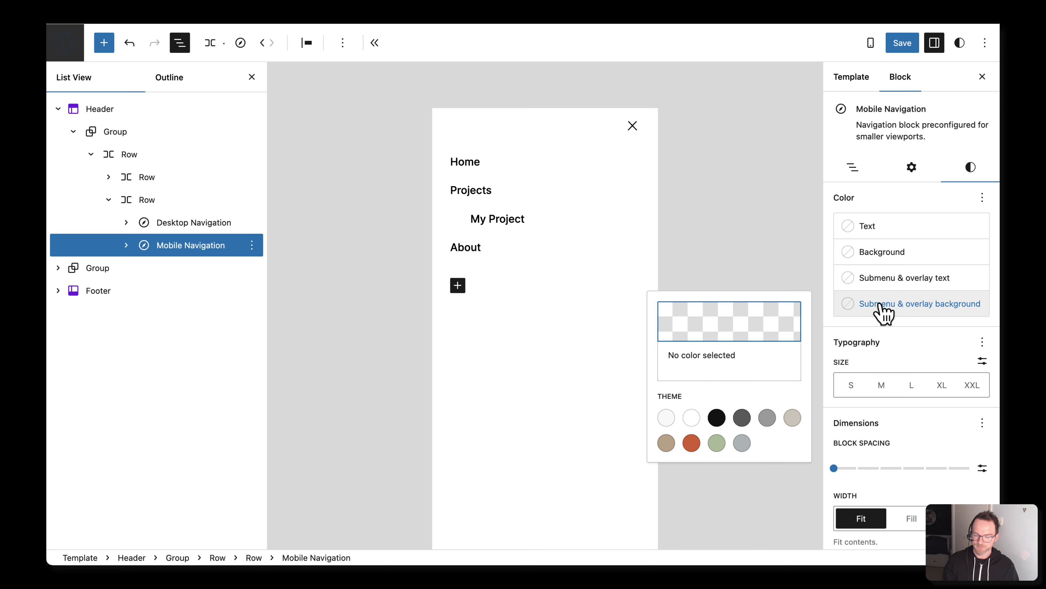
{"action": "left_click", "coordinate": [693, 443]}
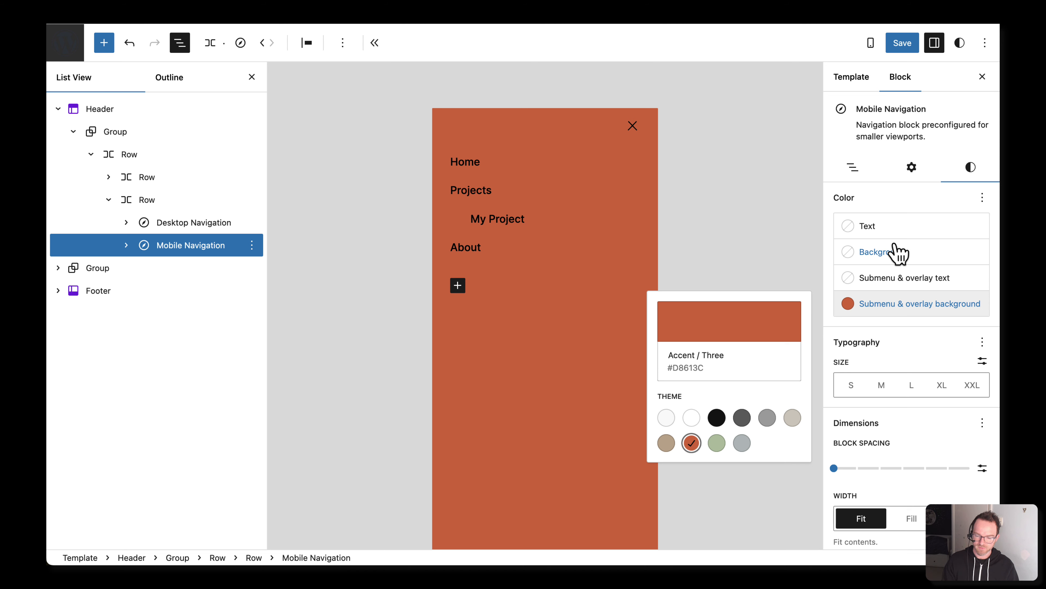
- Set the Mobile Navigation's submenu and overlay text to the theme color Base / Two (#FFFFFF)
{"action": "left_click", "coordinate": [946, 284]}
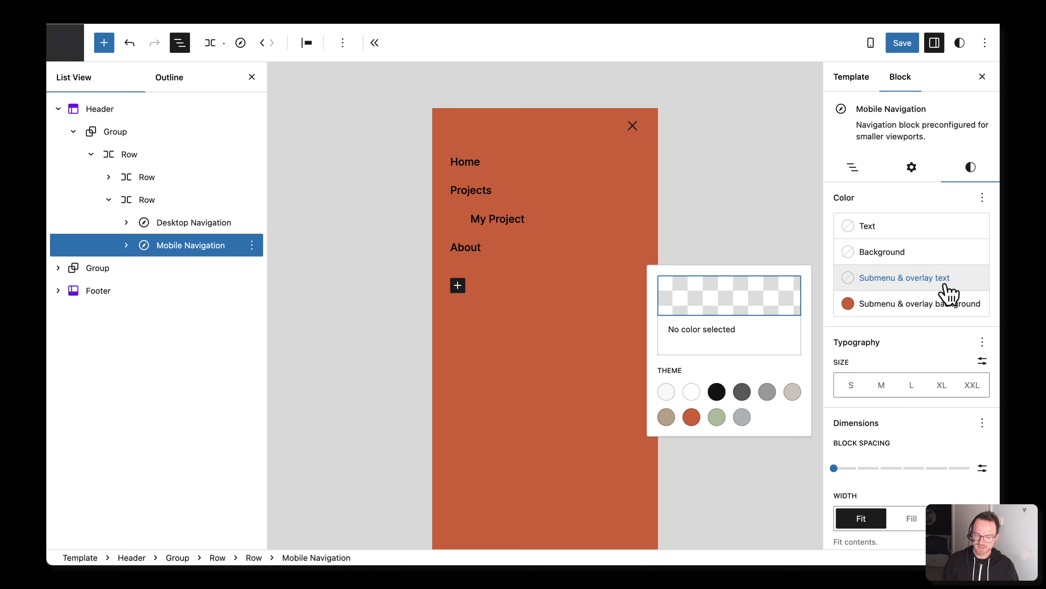
{"action": "left_click", "coordinate": [695, 395]}
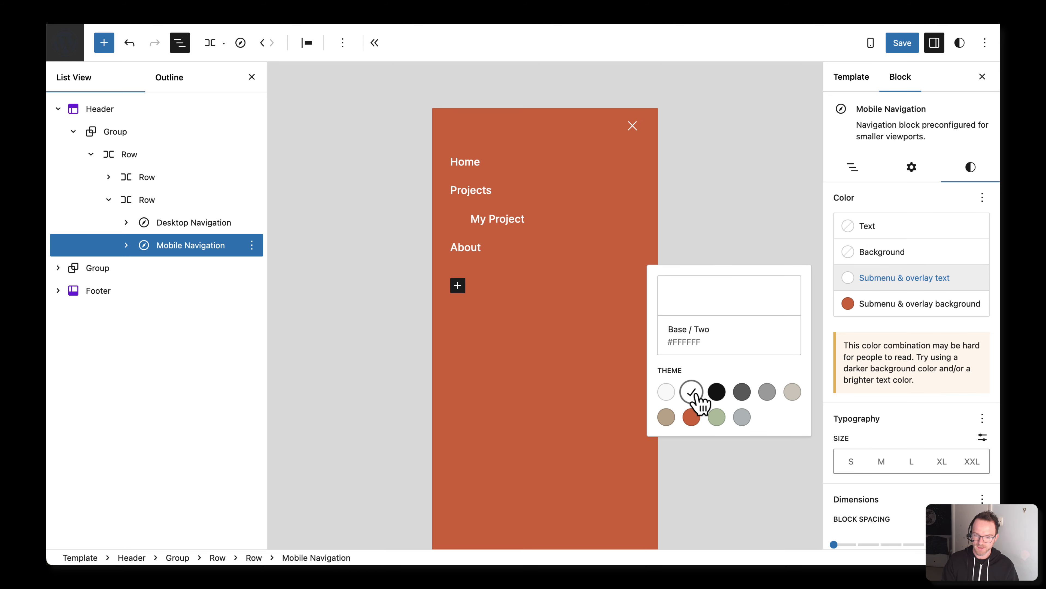
{"action": "left_click", "coordinate": [820, 244]}
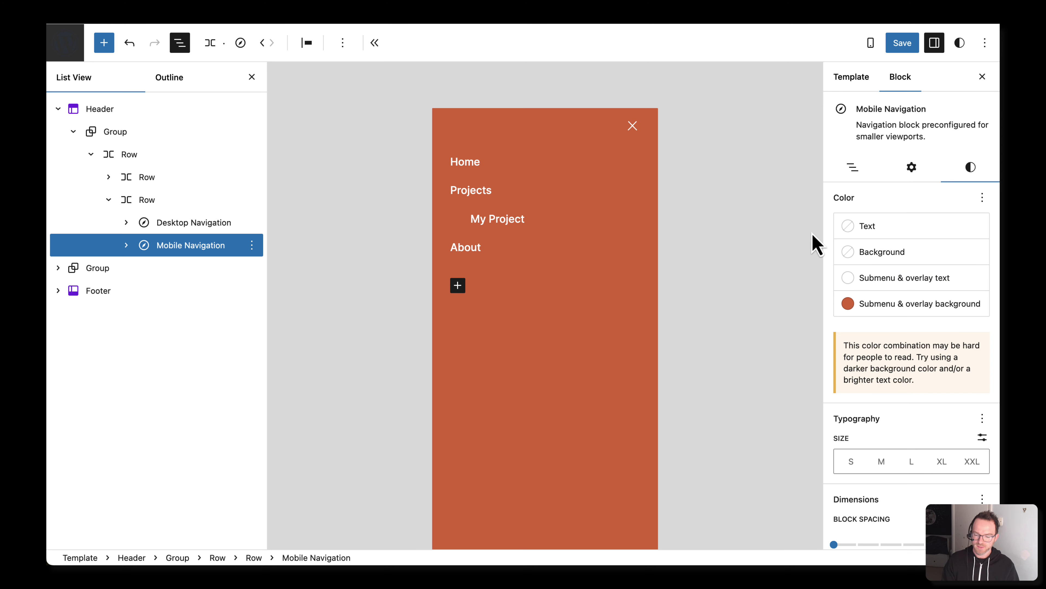
- Try the XXL and XL typography sizes on the Mobile Navigation block and settle on size L
{"action": "scroll", "coordinate": [910, 437], "scroll_direction": "down", "scroll_amount": 3}
{"action": "left_click", "coordinate": [973, 385]}
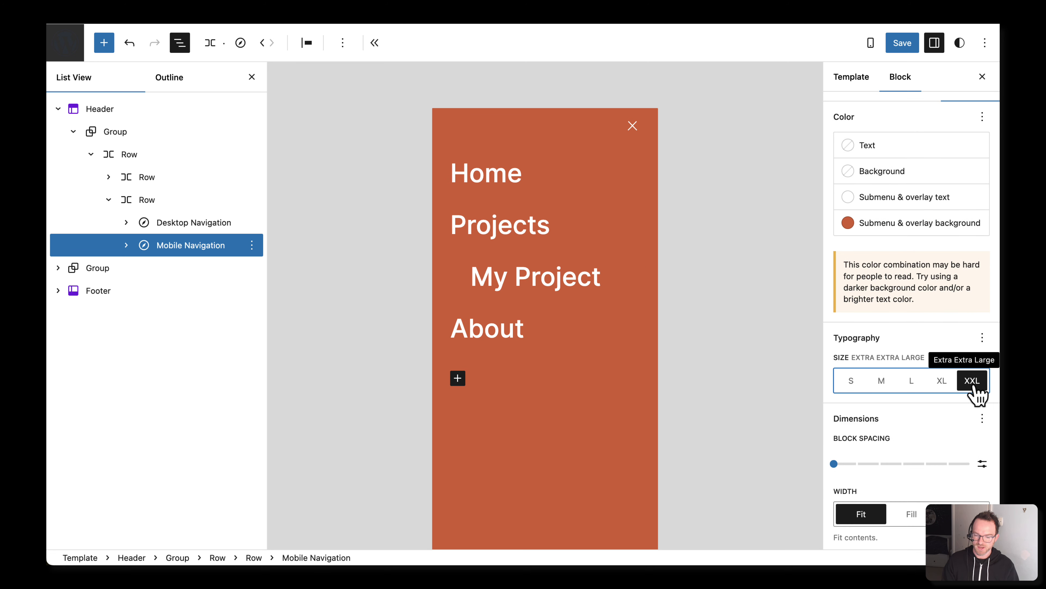
{"action": "left_click", "coordinate": [944, 387]}
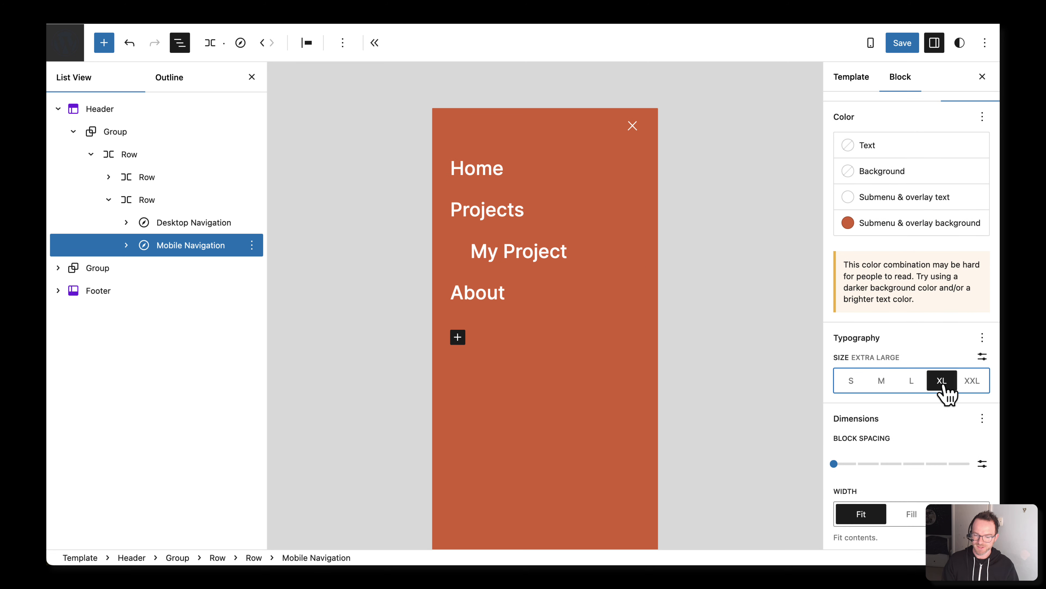
{"action": "left_click", "coordinate": [912, 388]}
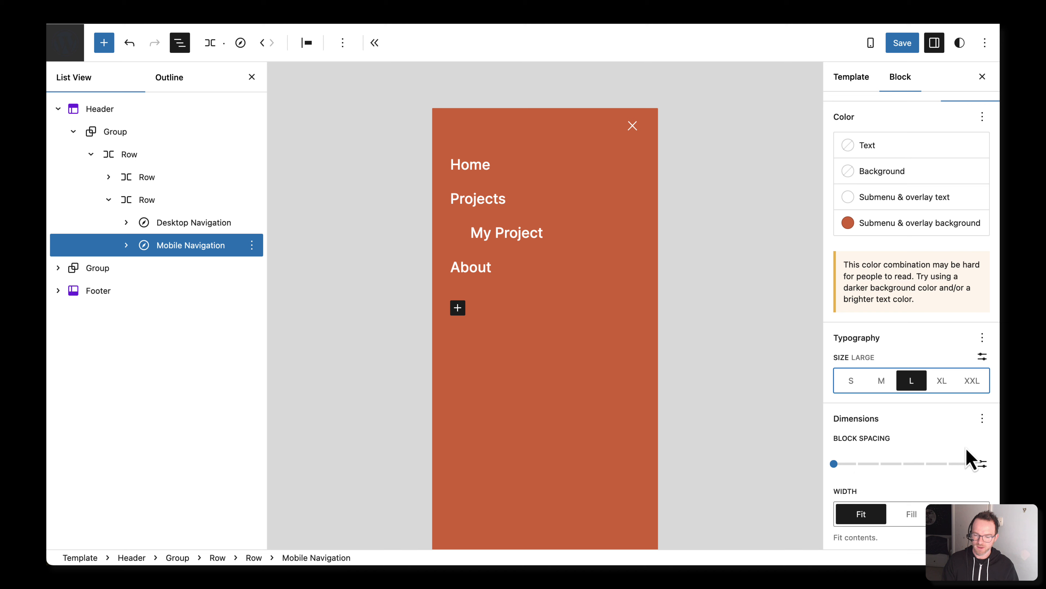
- Center the Mobile Navigation's item justification after trying right justification, and save the Header template part
{"action": "scroll", "coordinate": [903, 266], "scroll_direction": "up", "scroll_amount": 2}
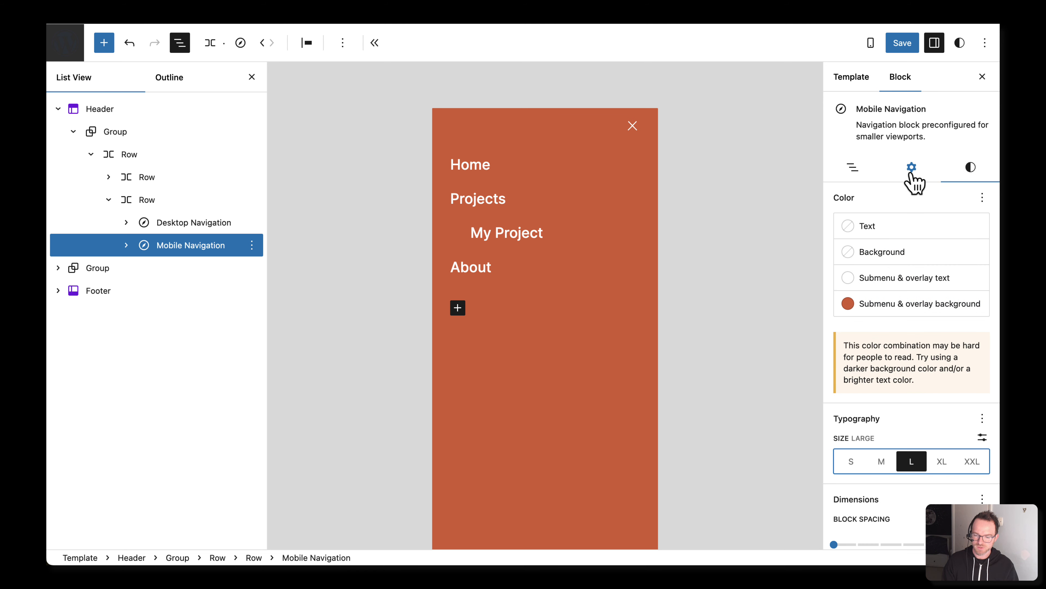
{"action": "left_click", "coordinate": [912, 168]}
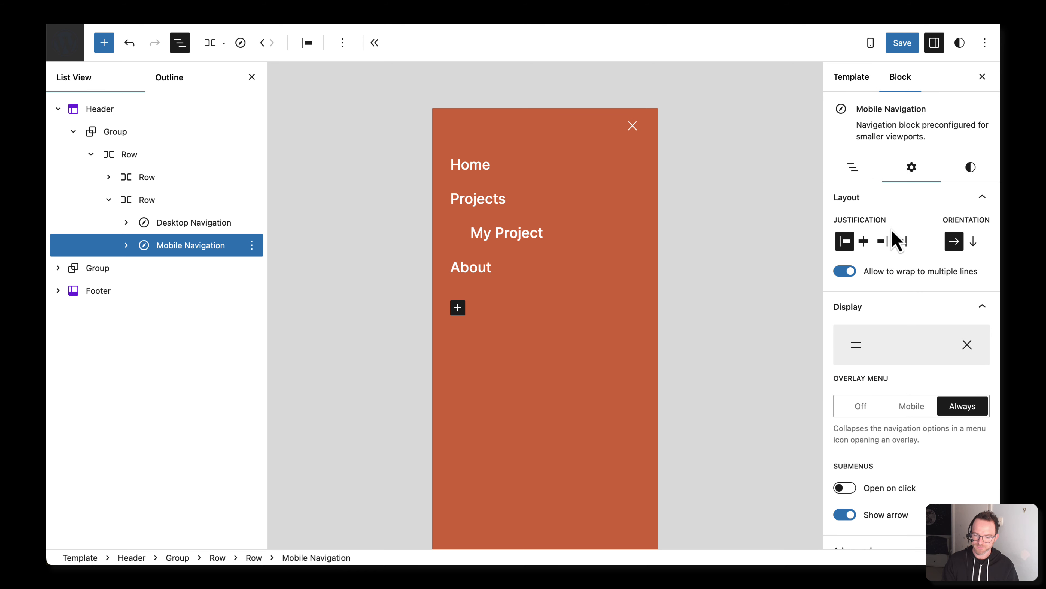
{"action": "left_click", "coordinate": [884, 243]}
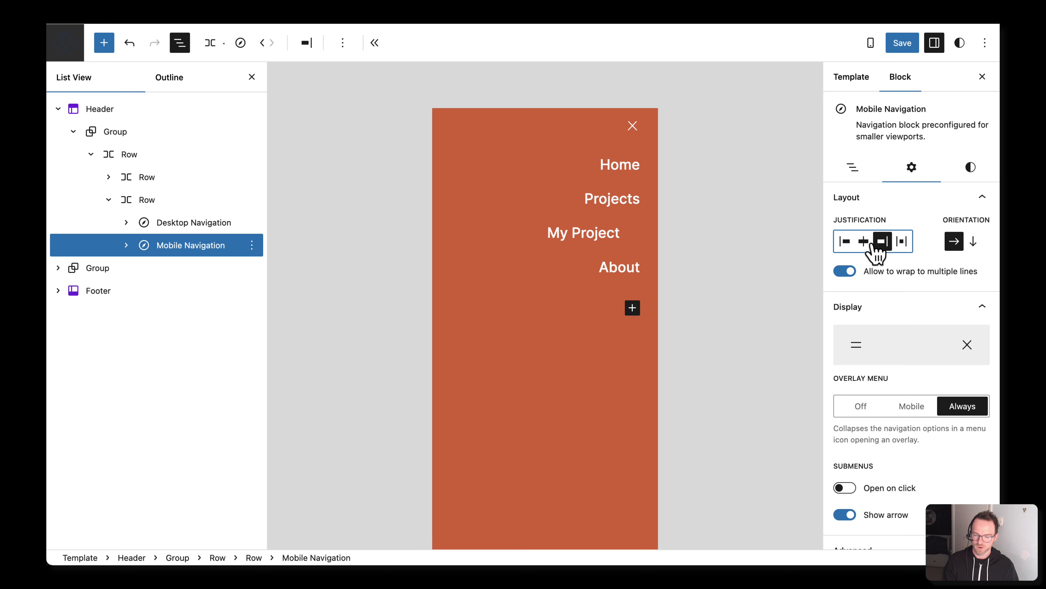
{"action": "left_click", "coordinate": [863, 241]}
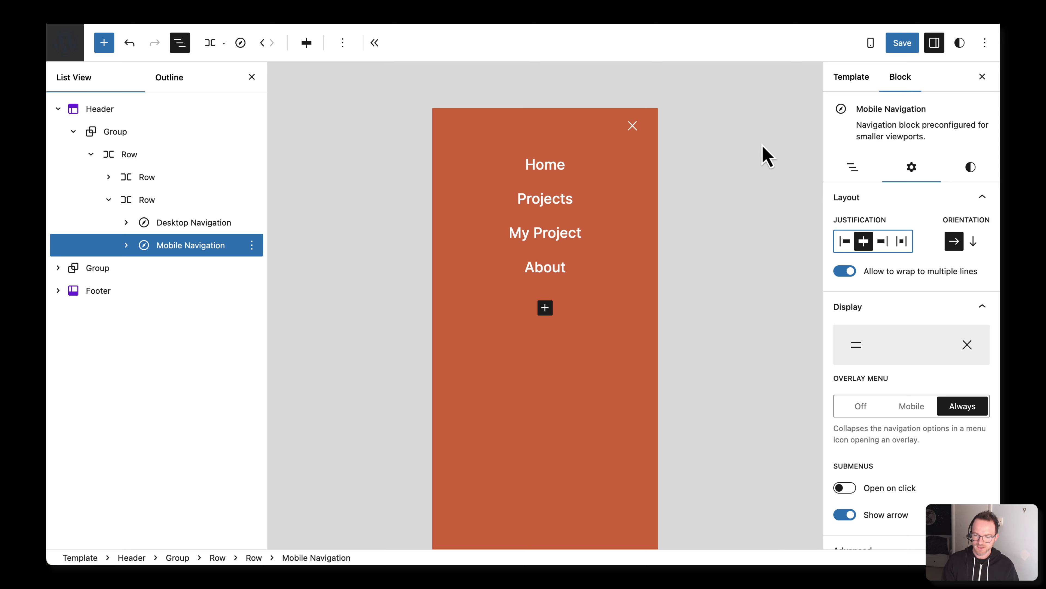
{"action": "left_click", "coordinate": [902, 44]}
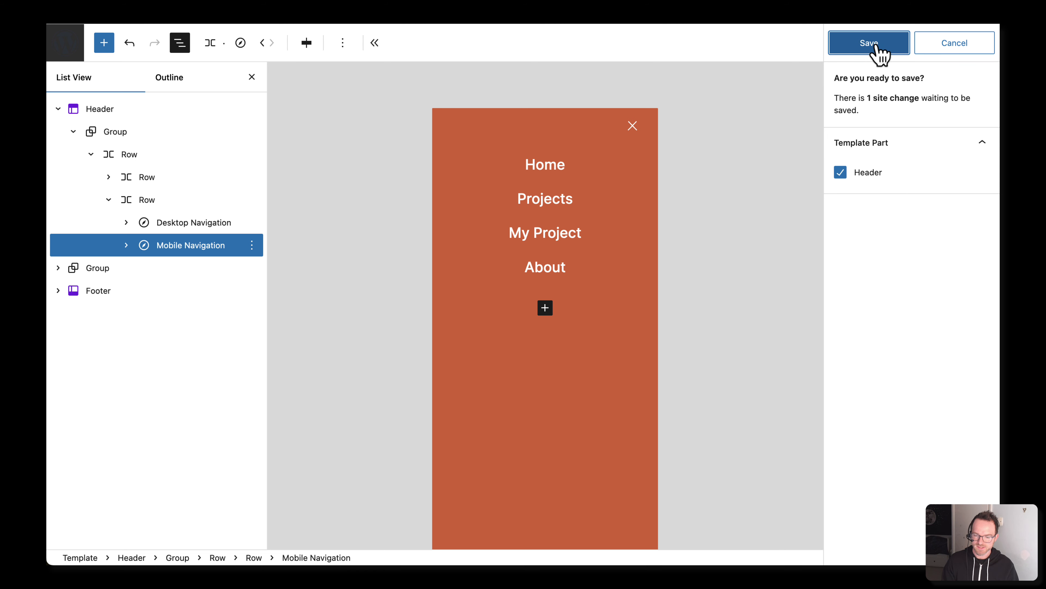
{"action": "left_click", "coordinate": [877, 46]}
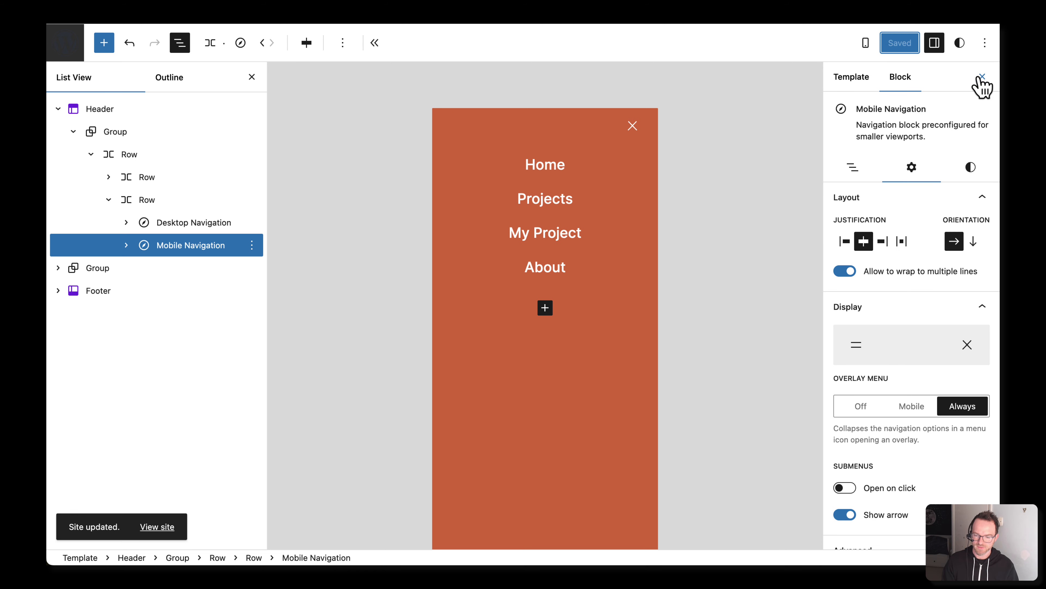
- Compare the unstyled Desktop Navigation menu with the styled Mobile Navigation overlay by selecting each block in turn
{"action": "left_click", "coordinate": [182, 230]}
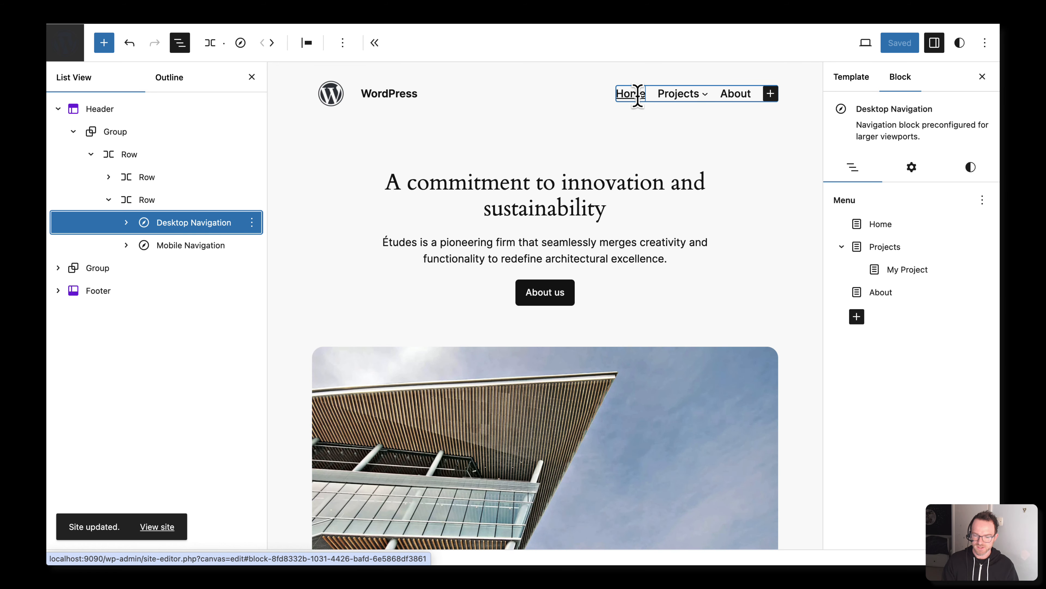
{"action": "mouse_move", "coordinate": [681, 98]}
{"action": "left_click", "coordinate": [203, 249]}
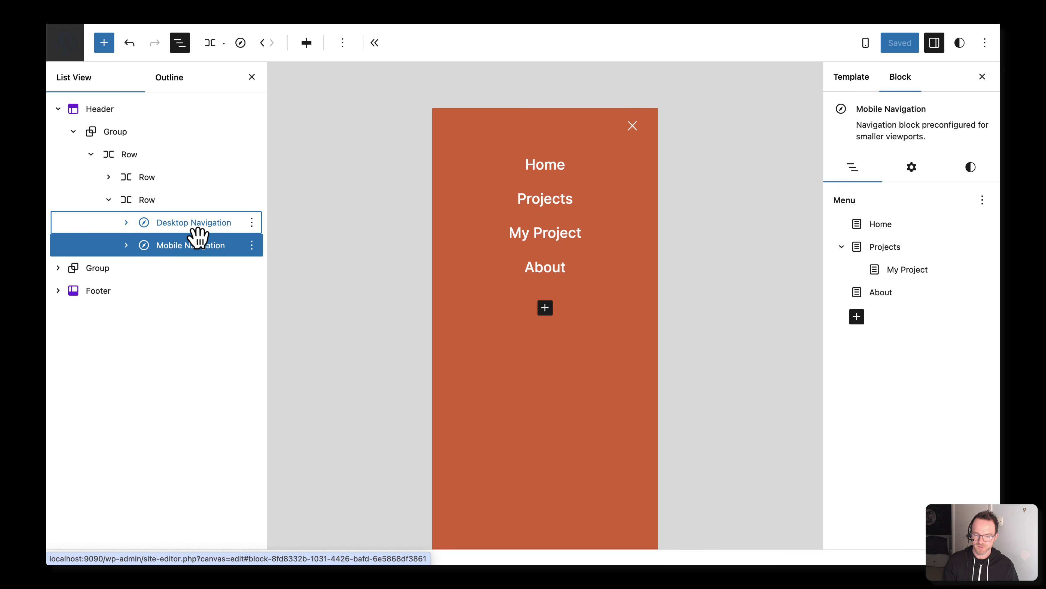
{"action": "left_click", "coordinate": [198, 224]}
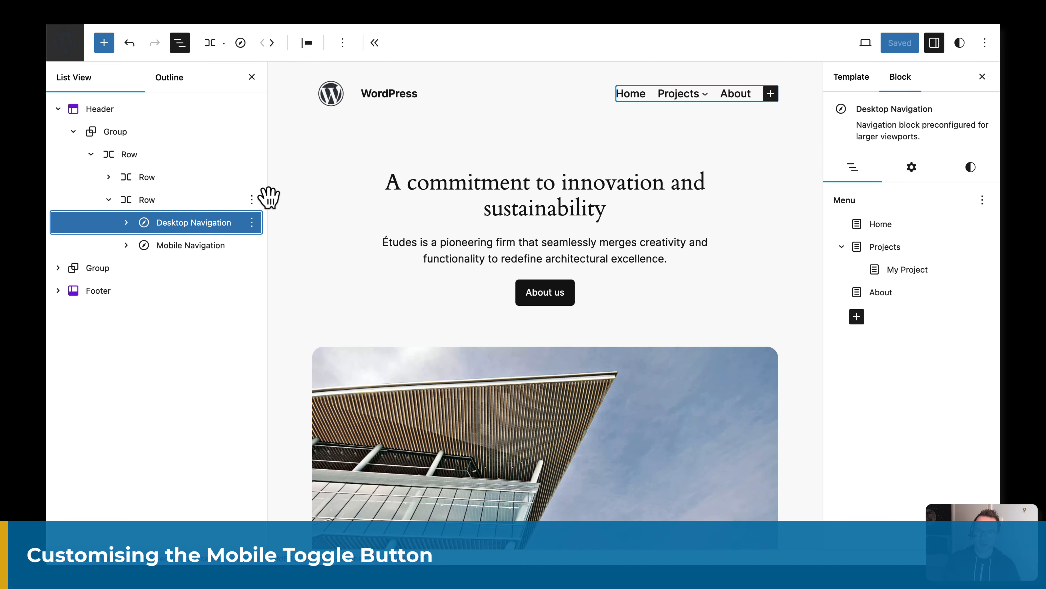
- Select the Mobile Navigation block and open and close its overlay to compare the menu toggle with the overlay's styling
{"action": "left_click", "coordinate": [204, 253]}
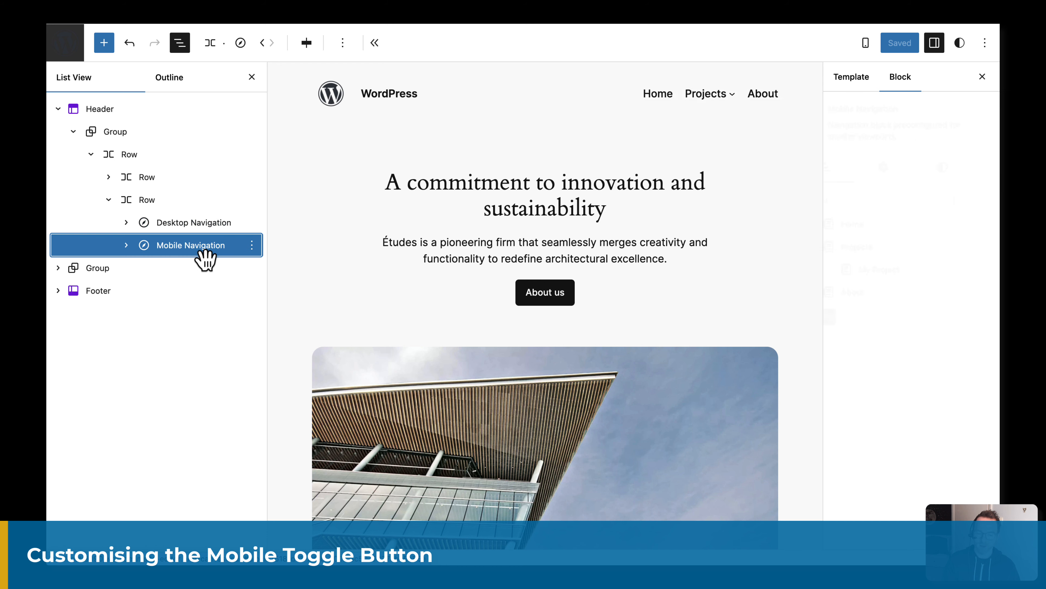
{"action": "left_click", "coordinate": [631, 127]}
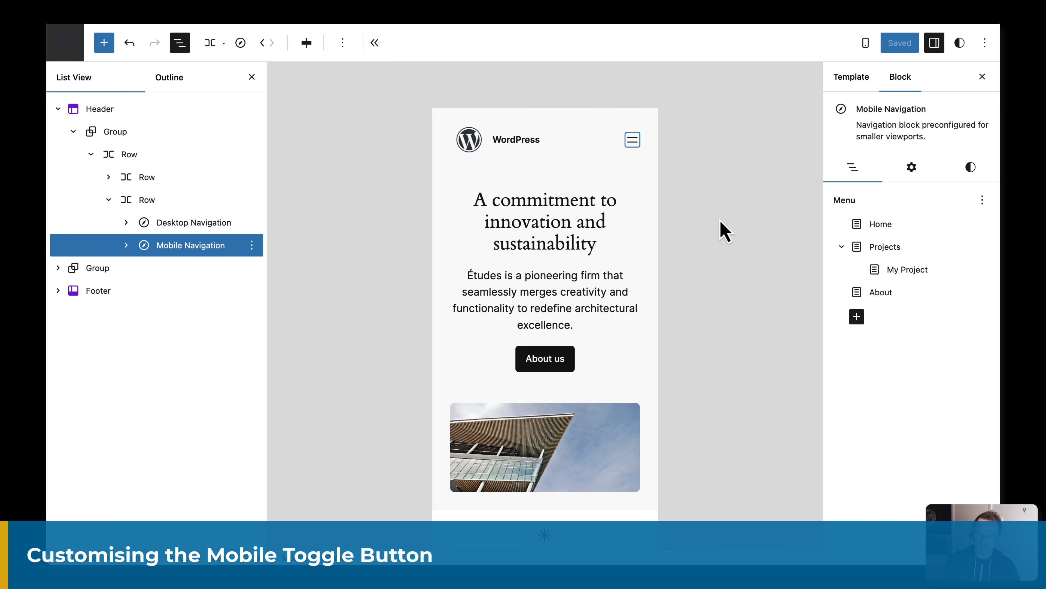
{"action": "left_click", "coordinate": [633, 142]}
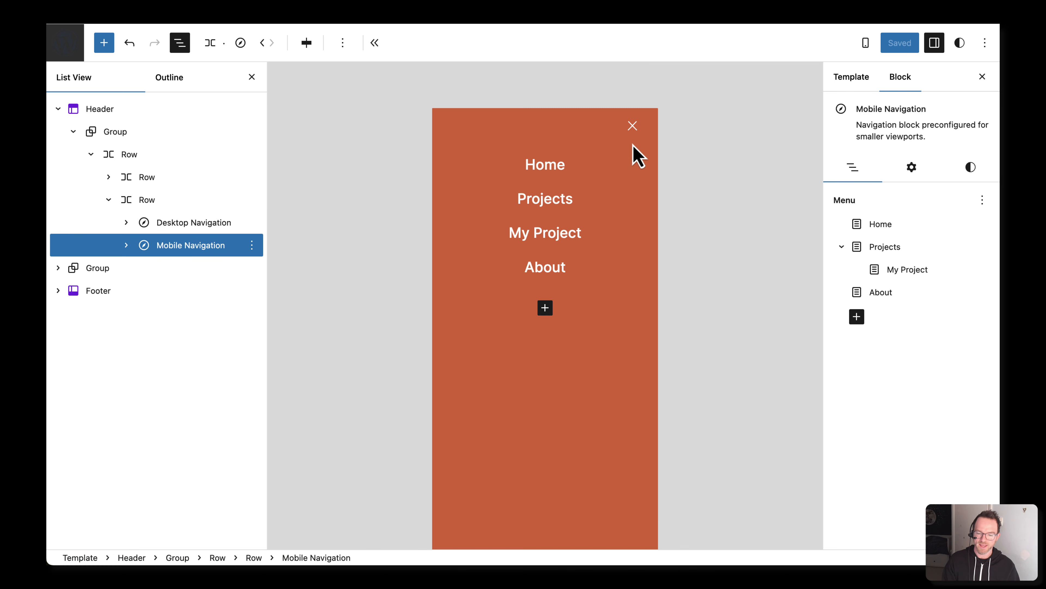
{"action": "left_click", "coordinate": [633, 126]}
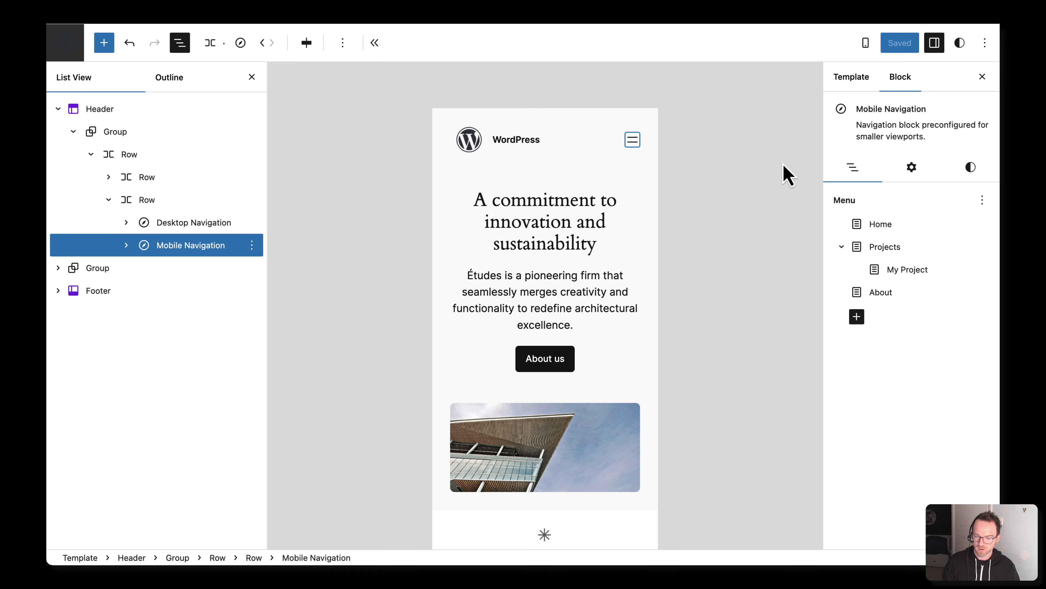
- Set the Mobile Navigation block's background to the theme color Accent / Four (#B1C5A4)
{"action": "left_click", "coordinate": [972, 167]}
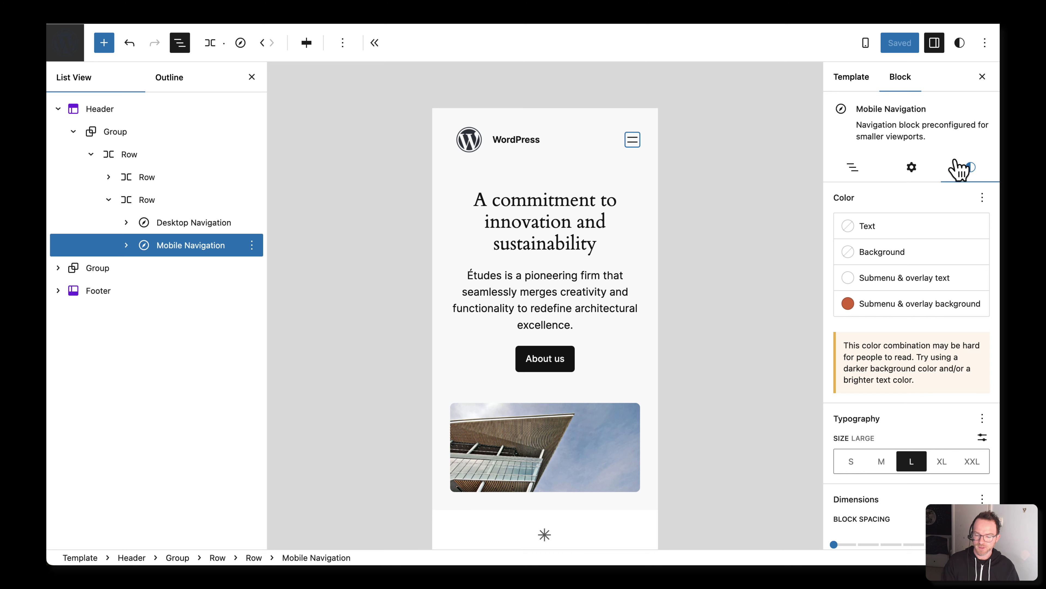
{"action": "left_click", "coordinate": [882, 252]}
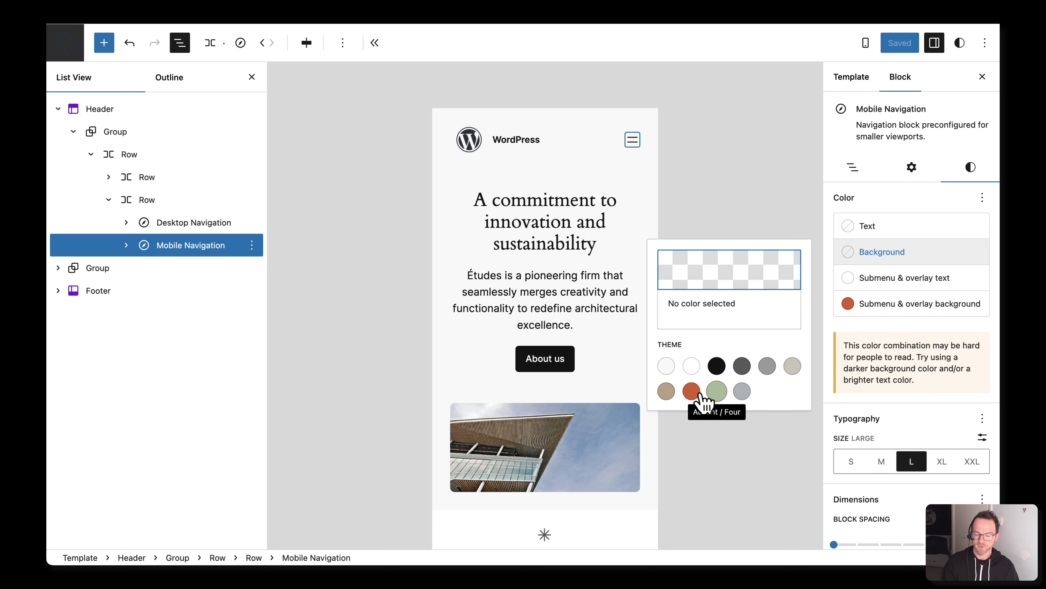
{"action": "left_click", "coordinate": [717, 393]}
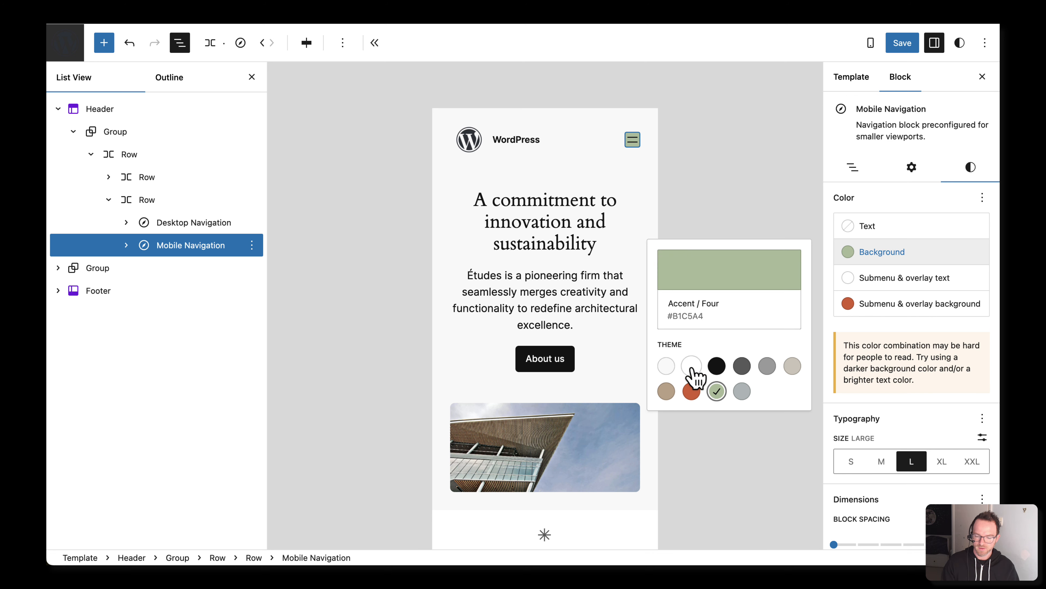
{"action": "left_click", "coordinate": [693, 367]}
{"action": "left_click", "coordinate": [717, 392]}
- Set the Mobile Navigation block's text color to the theme color Base / Two (#FFFFFF)
{"action": "left_click", "coordinate": [875, 228]}
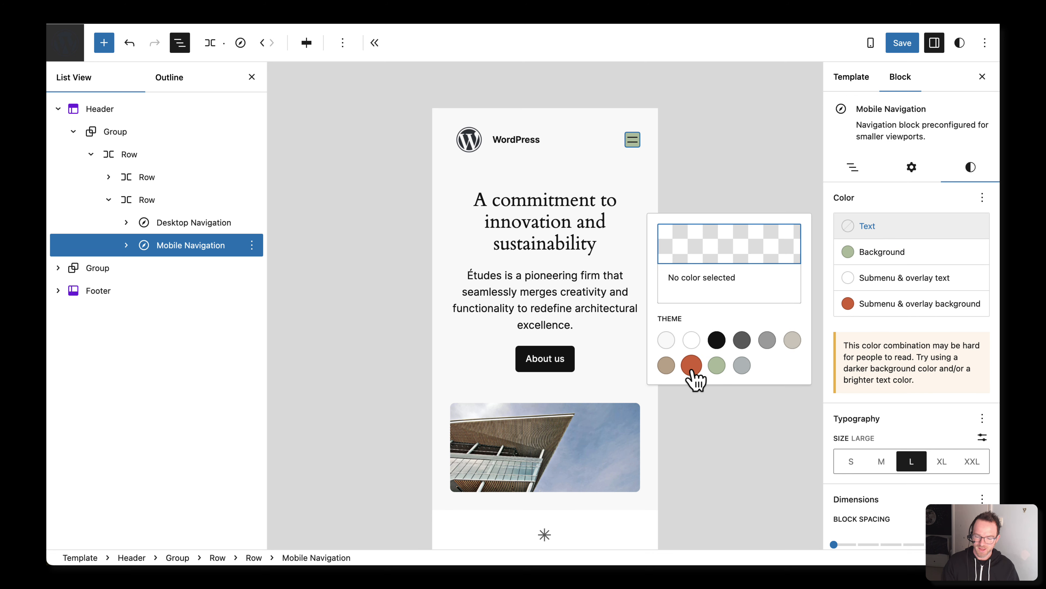
{"action": "left_click", "coordinate": [694, 346]}
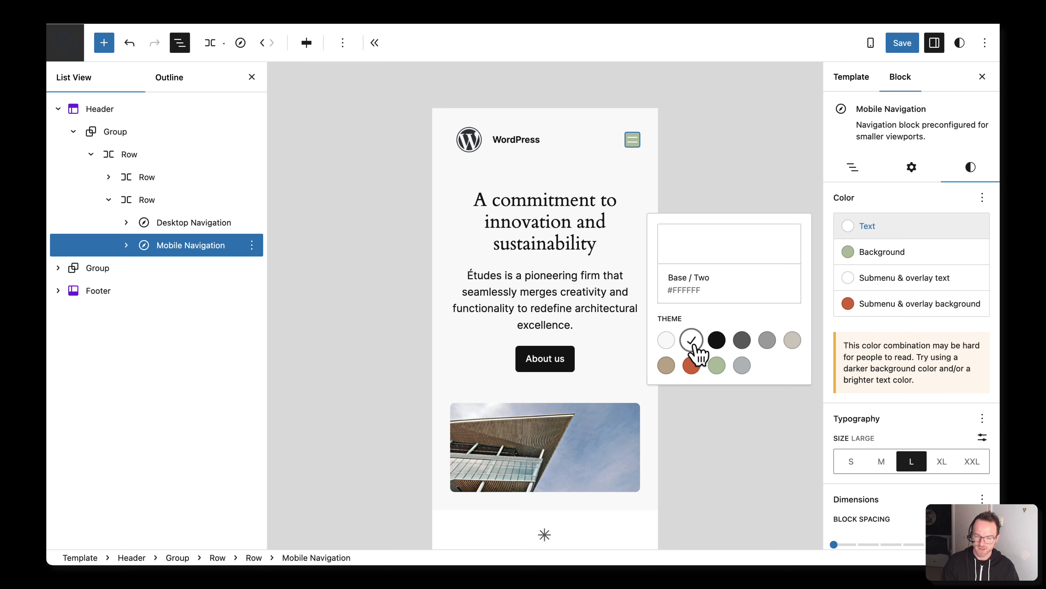
{"action": "left_click", "coordinate": [703, 209]}
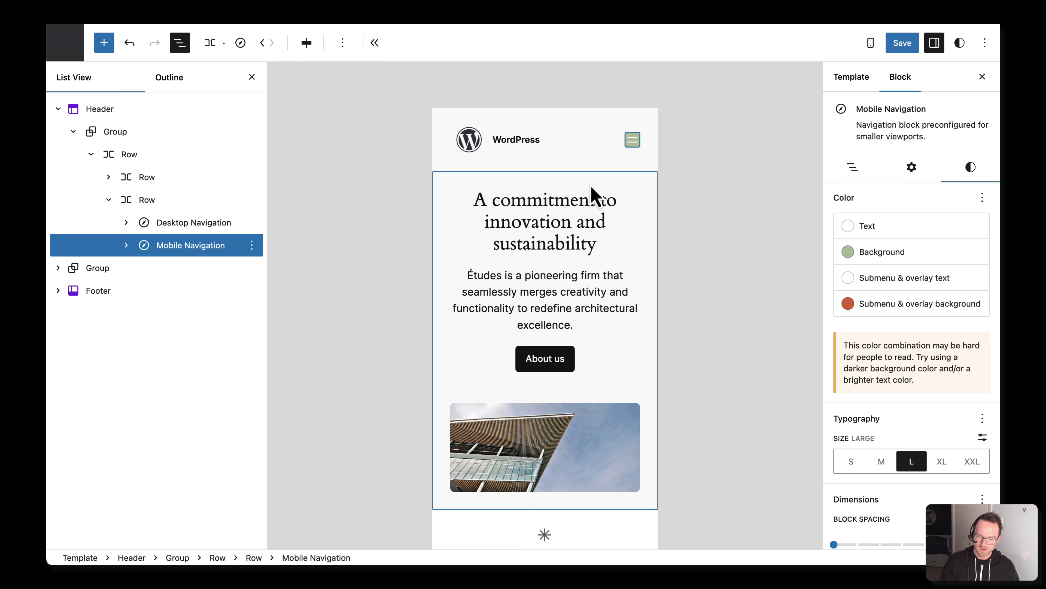
- Open and close the mobile overlay repeatedly to compare its colors with those of the restyled toggle button
{"action": "left_click", "coordinate": [634, 144]}
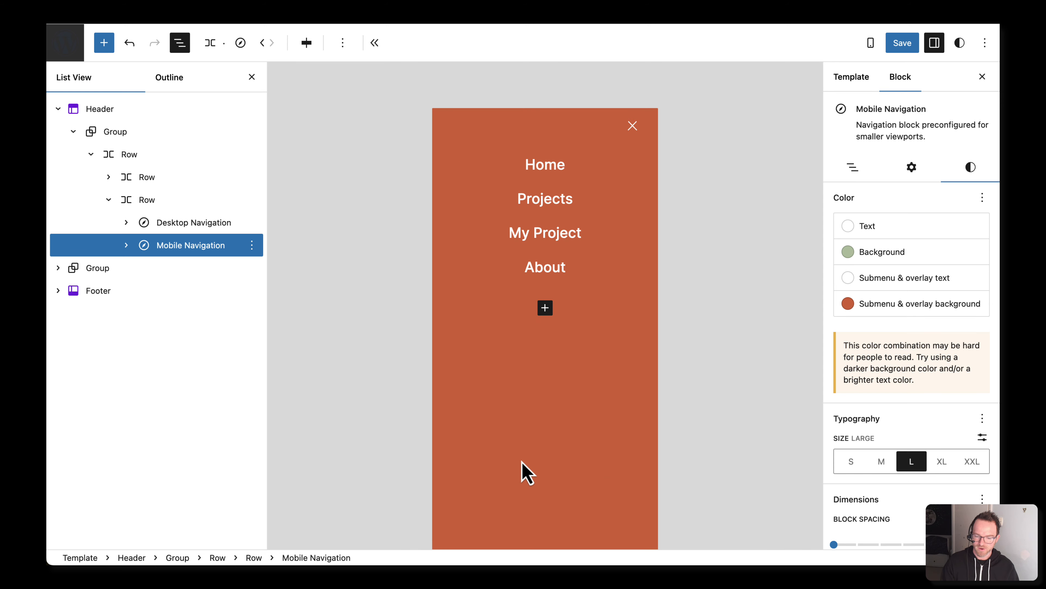
{"action": "left_click", "coordinate": [634, 128]}
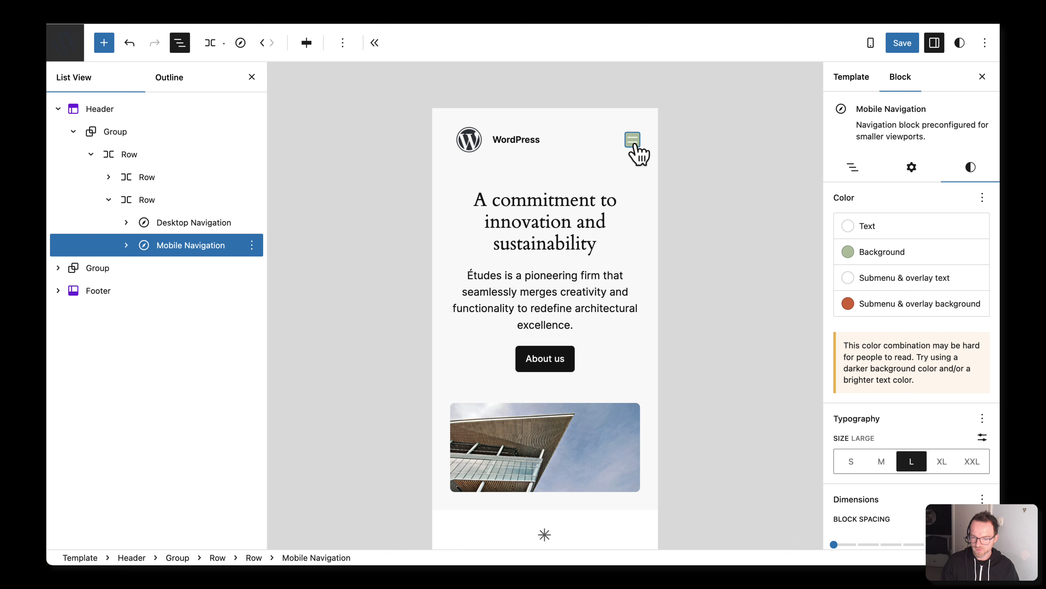
{"action": "left_click", "coordinate": [632, 141]}
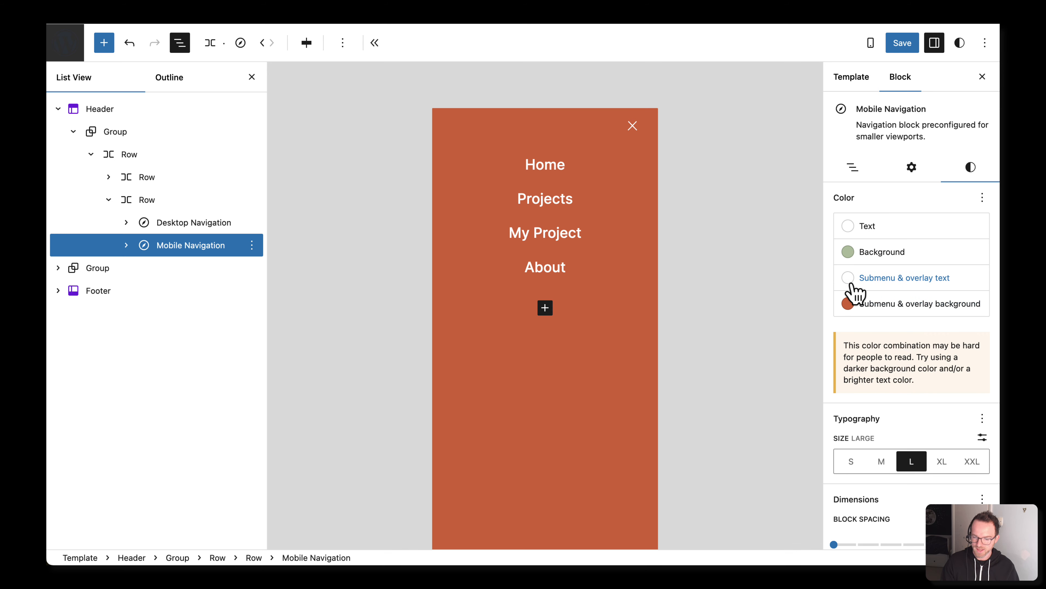
{"action": "left_click", "coordinate": [633, 127]}
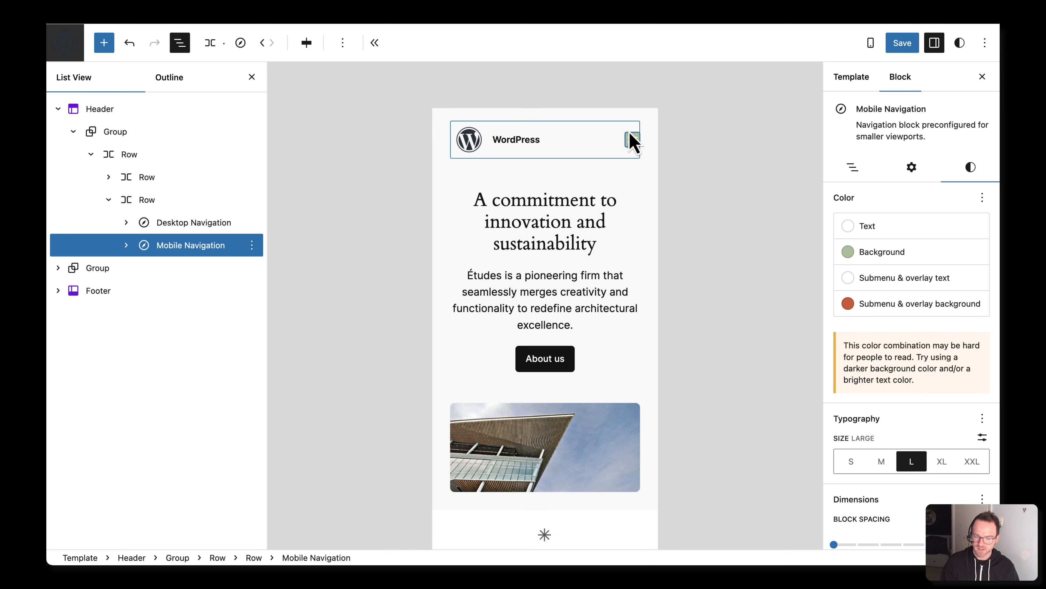
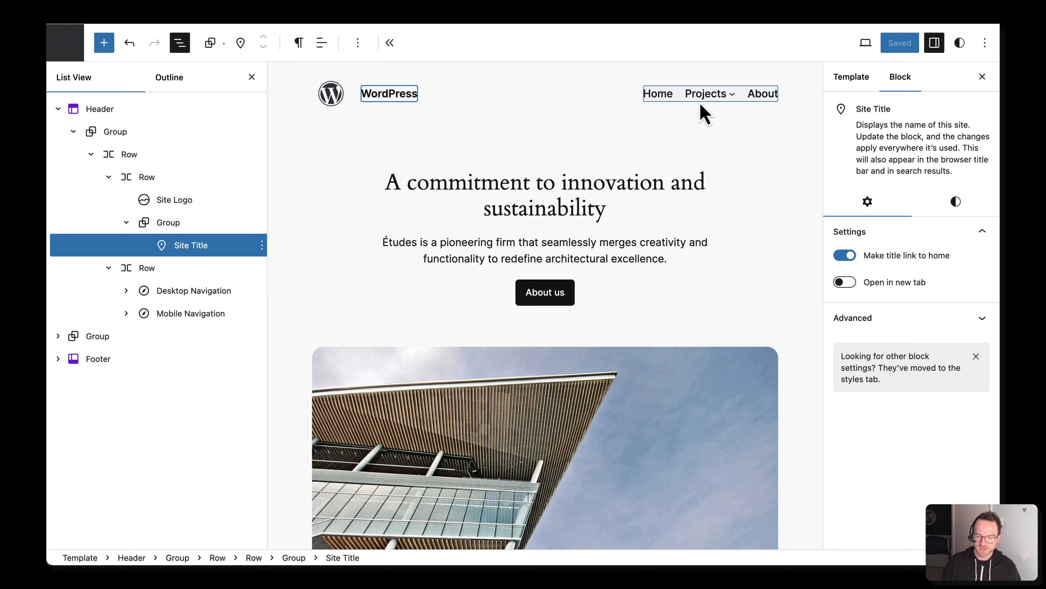
- Check which menu the Desktop Navigation block uses and compare its menu items with those of the Mobile Navigation block
{"action": "left_click", "coordinate": [662, 104]}
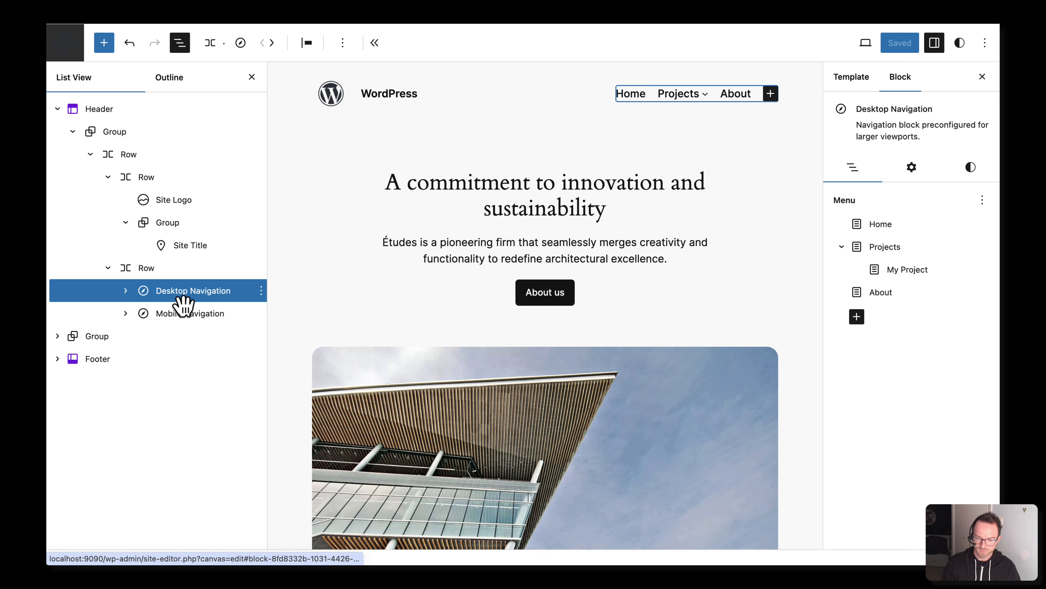
{"action": "left_click", "coordinate": [983, 200]}
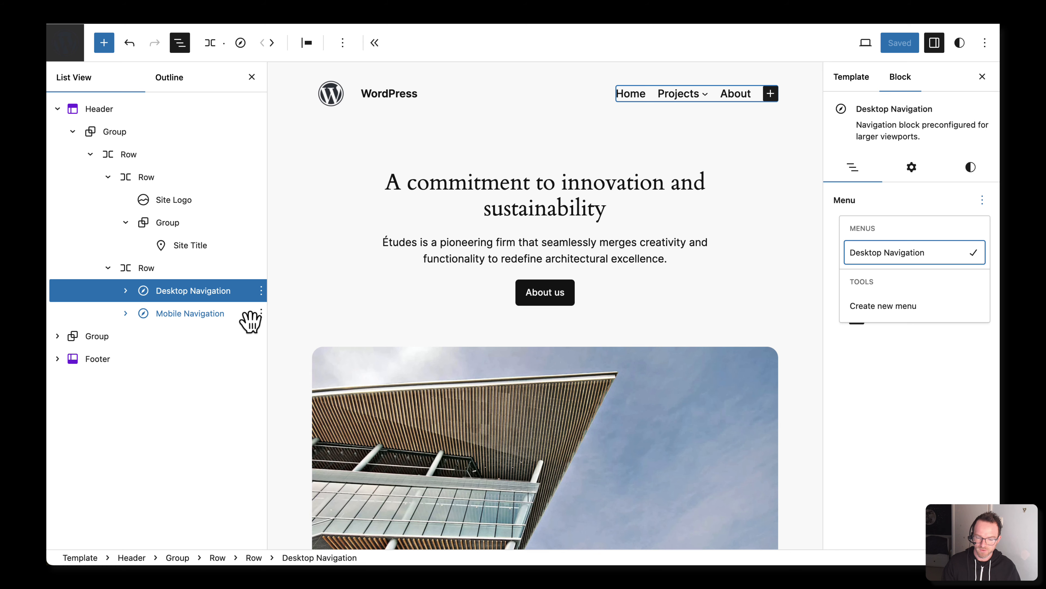
{"action": "left_click", "coordinate": [226, 320]}
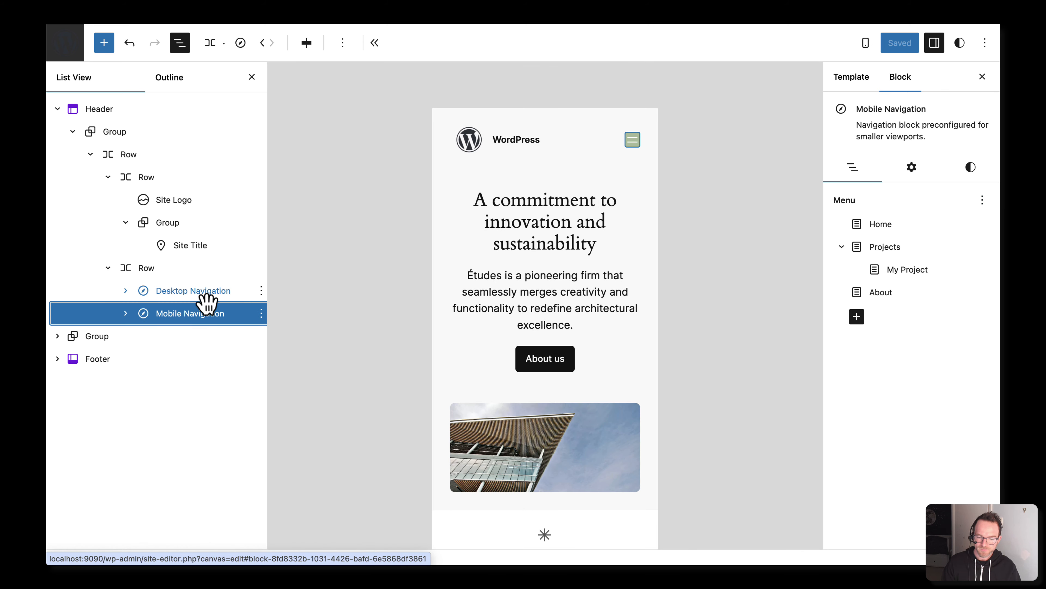
{"action": "left_click", "coordinate": [206, 291]}
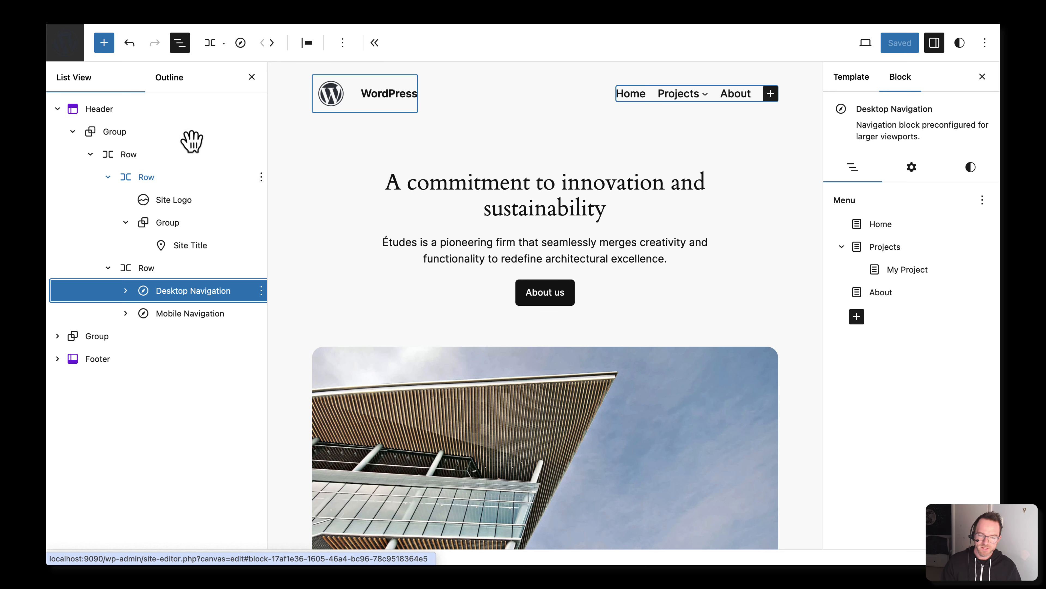
- Leave the template canvas for the site's Navigation management and duplicate the Desktop Navigation menu
{"action": "left_click", "coordinate": [65, 45]}
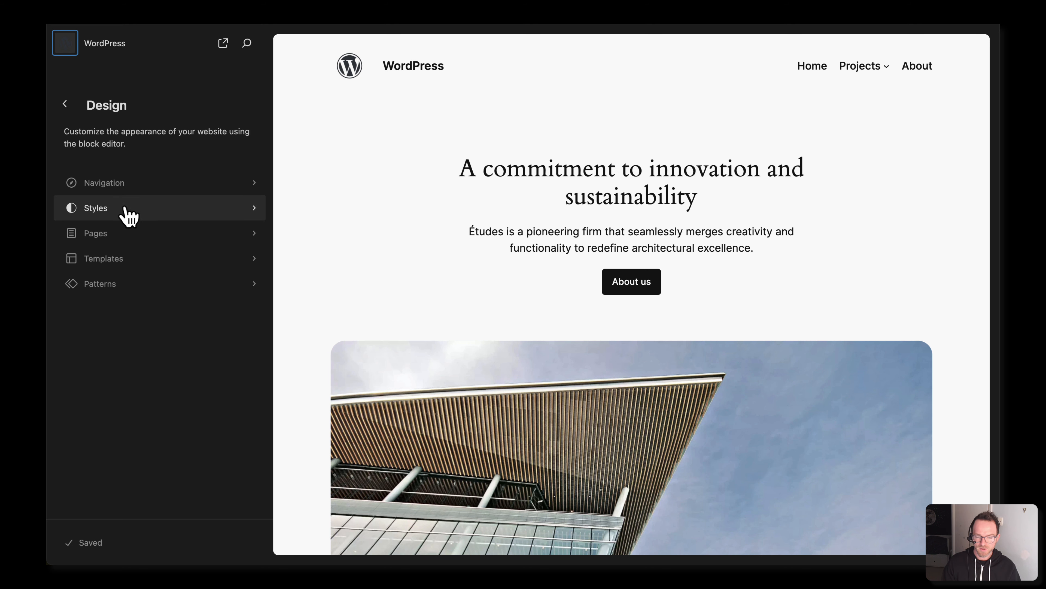
{"action": "left_click", "coordinate": [115, 186]}
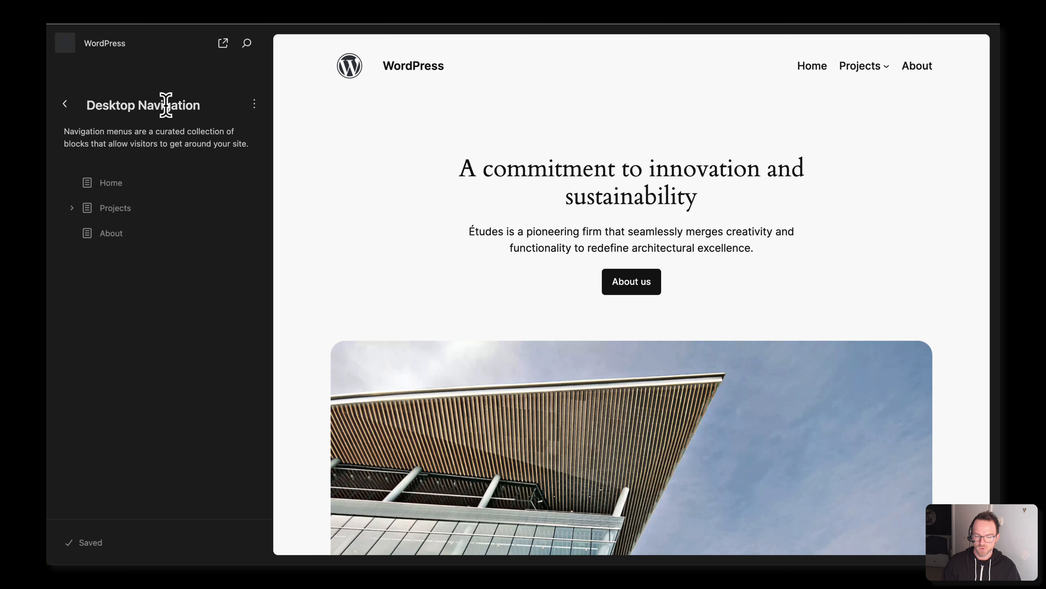
{"action": "left_click", "coordinate": [254, 105]}
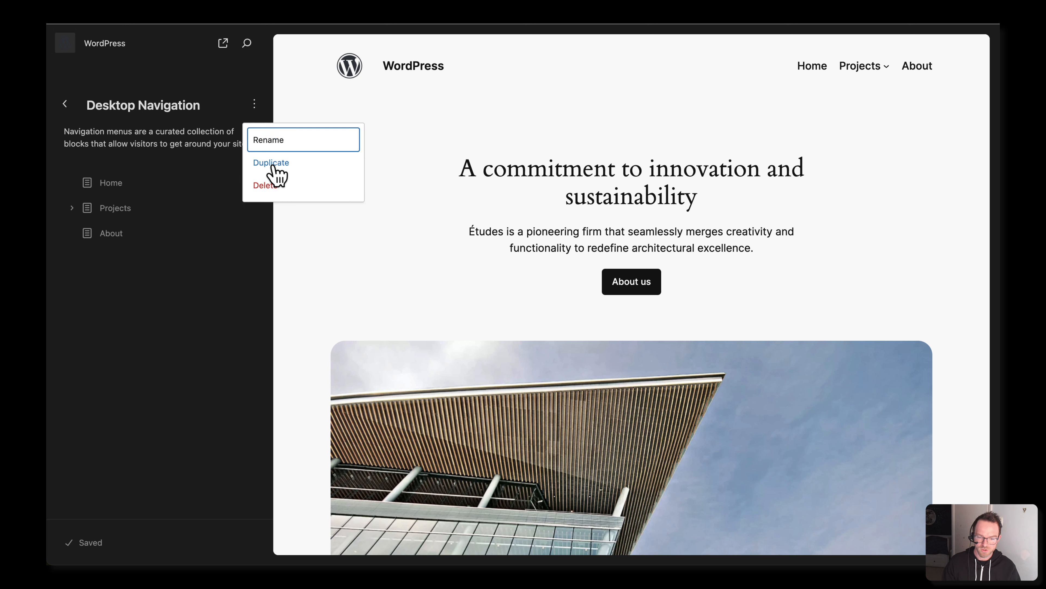
{"action": "left_click", "coordinate": [273, 166]}
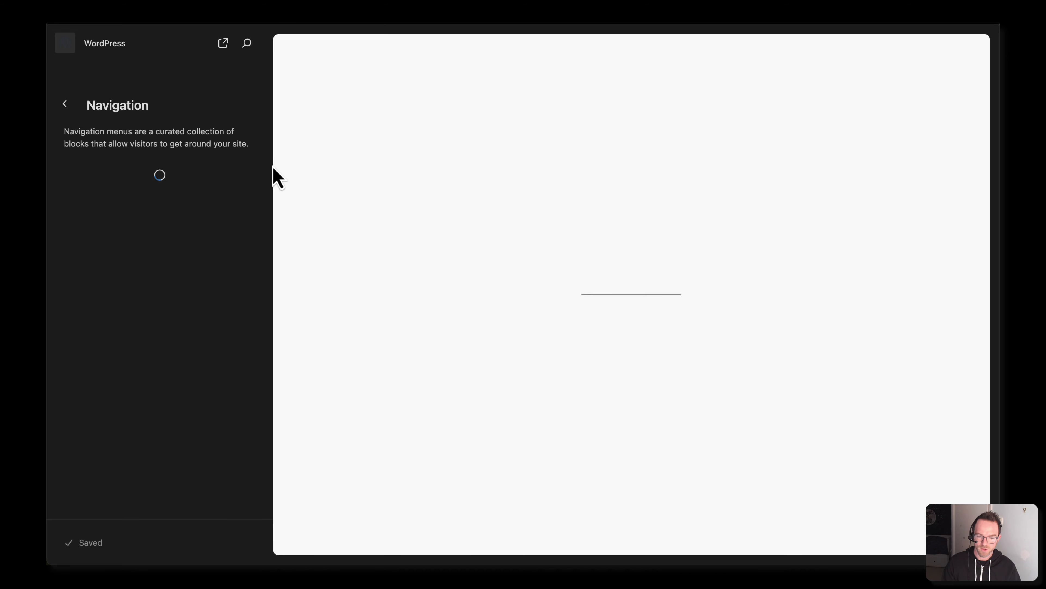
{"action": "left_click_drag", "start_coordinate": [88, 122], "coordinate": [133, 129]}
{"action": "left_click", "coordinate": [138, 132]}
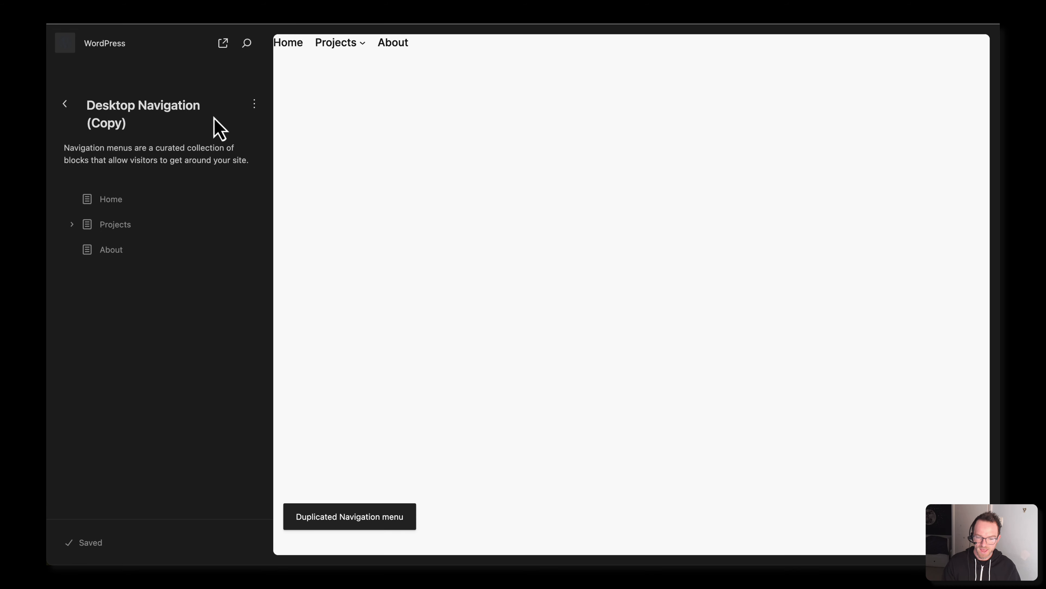
- Rename the duplicated menu to Mobile Navigation and save the new name
{"action": "left_click", "coordinate": [255, 111]}
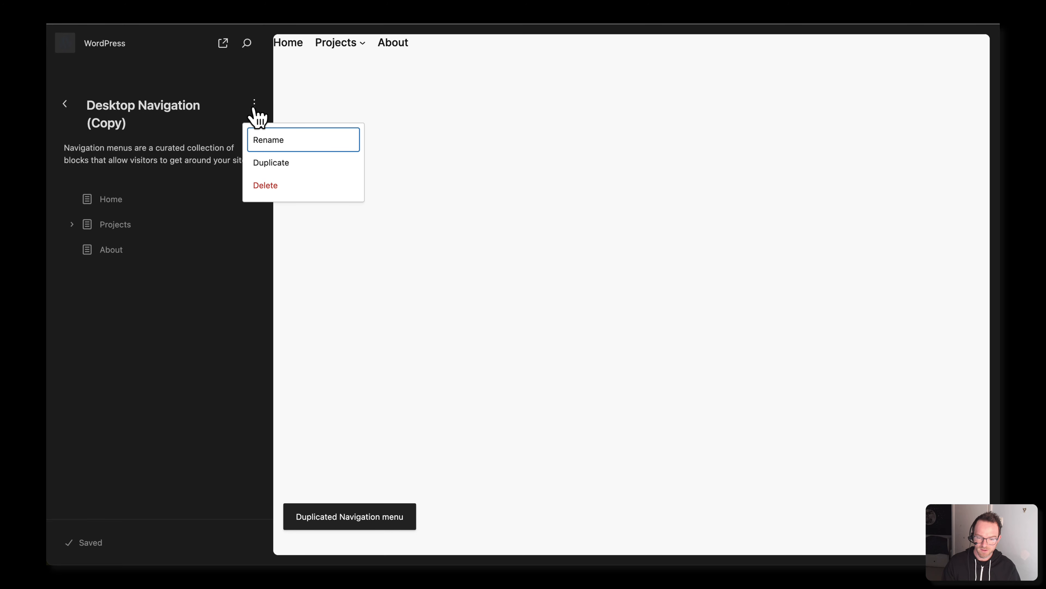
{"action": "left_click", "coordinate": [266, 143]}
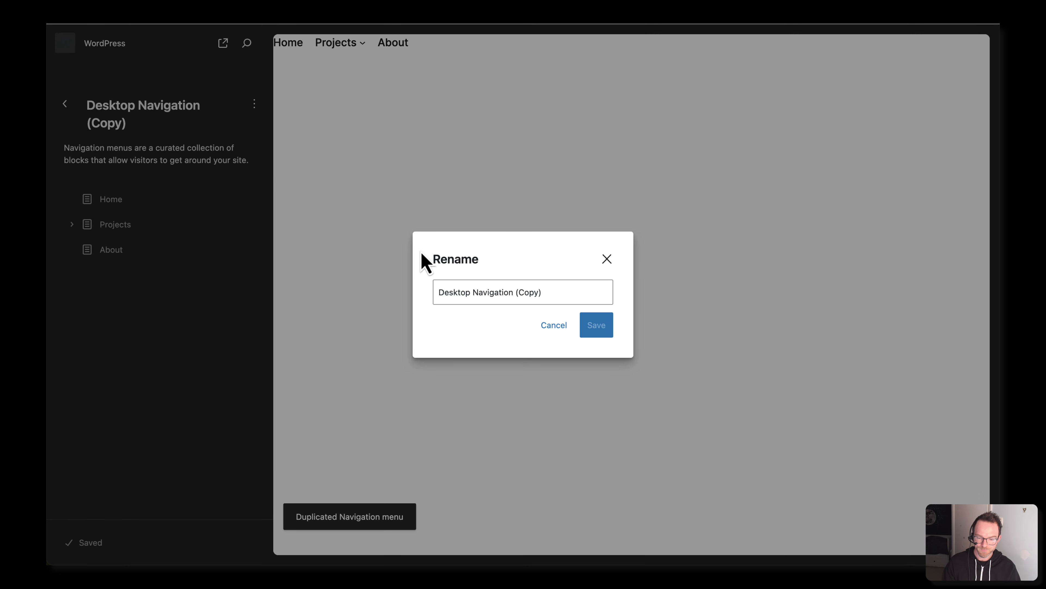
{"action": "left_click_drag", "start_coordinate": [542, 293], "coordinate": [527, 292]}
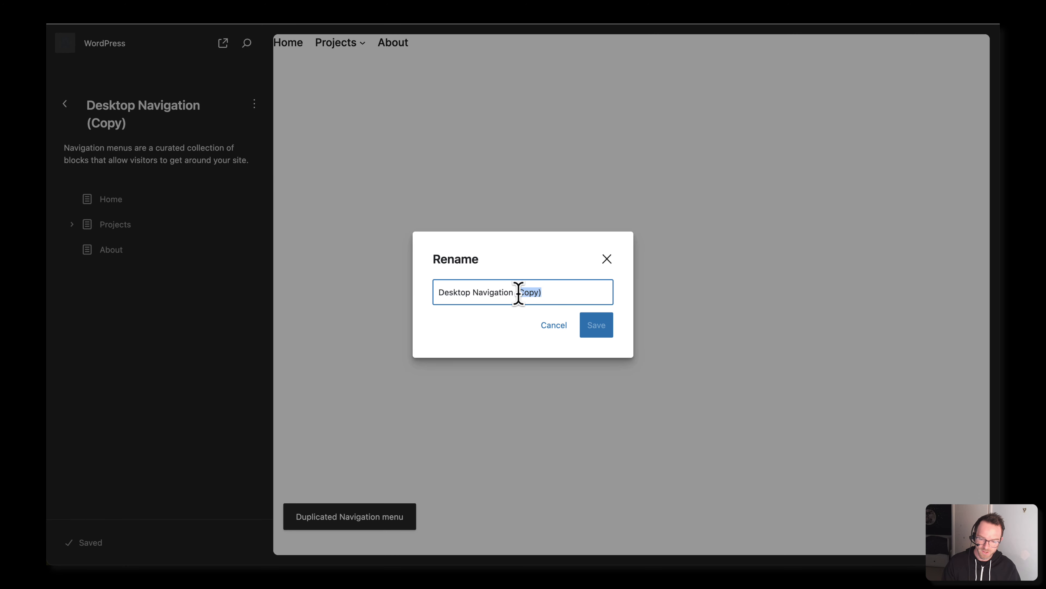
{"action": "key", "text": "BackSpace"}
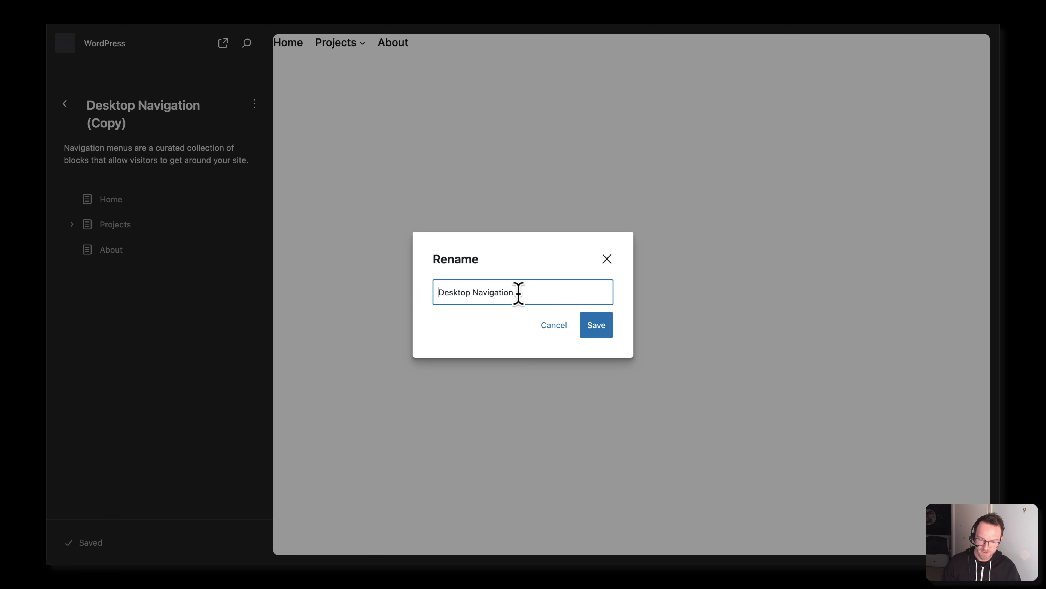
{"action": "key", "text": "alt+BackSpace"}
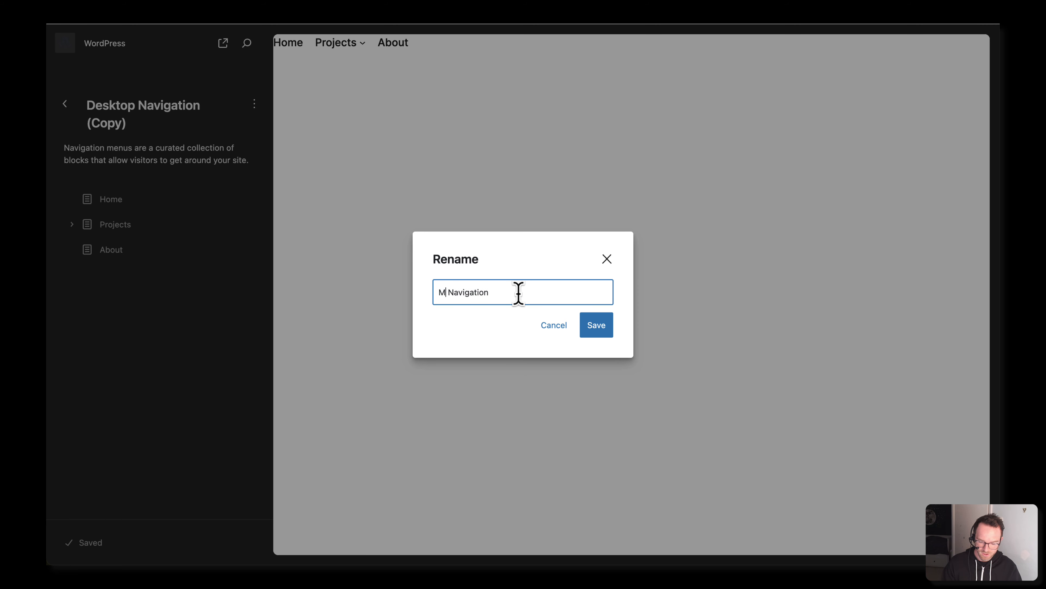
{"action": "left_click", "coordinate": [597, 329]}
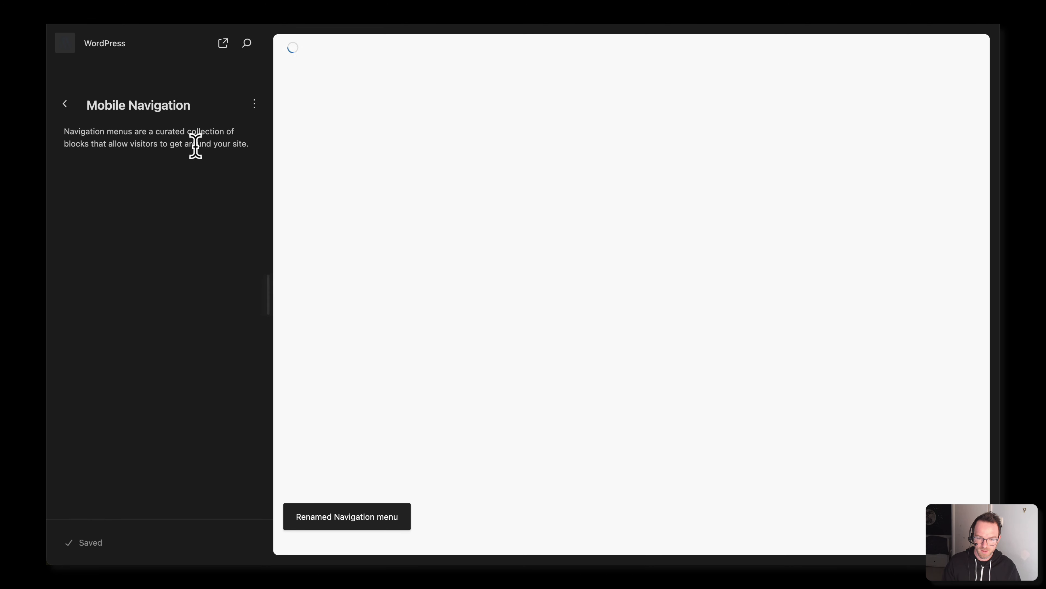
- Return to editing the template and select the Desktop Navigation block in the header with the List View shown
{"action": "left_click", "coordinate": [65, 105]}
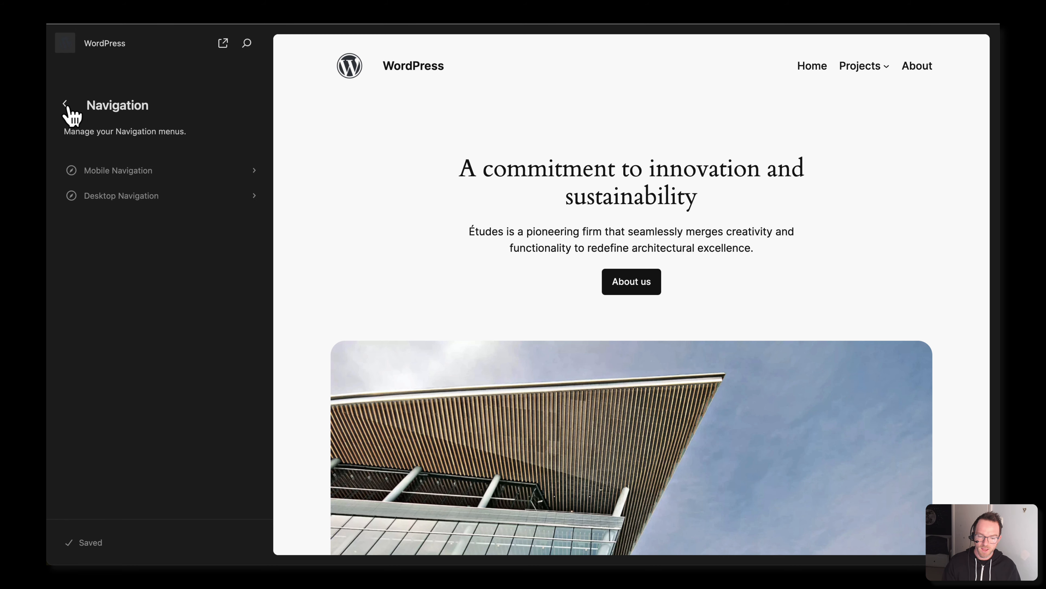
{"action": "left_click", "coordinate": [541, 151]}
{"action": "left_click", "coordinate": [641, 103]}
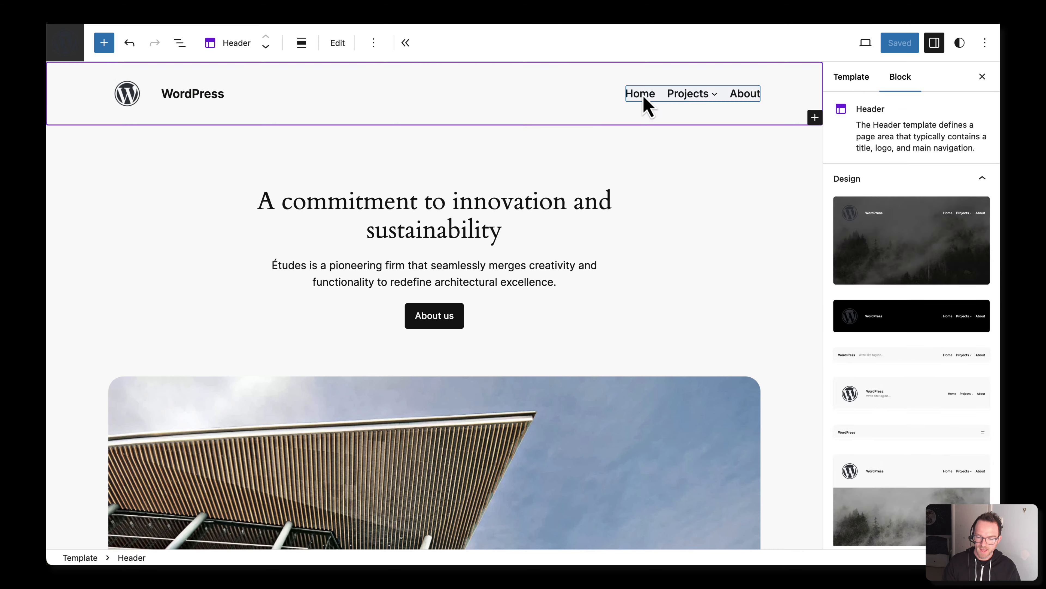
{"action": "left_click", "coordinate": [637, 98]}
{"action": "left_click", "coordinate": [181, 45]}
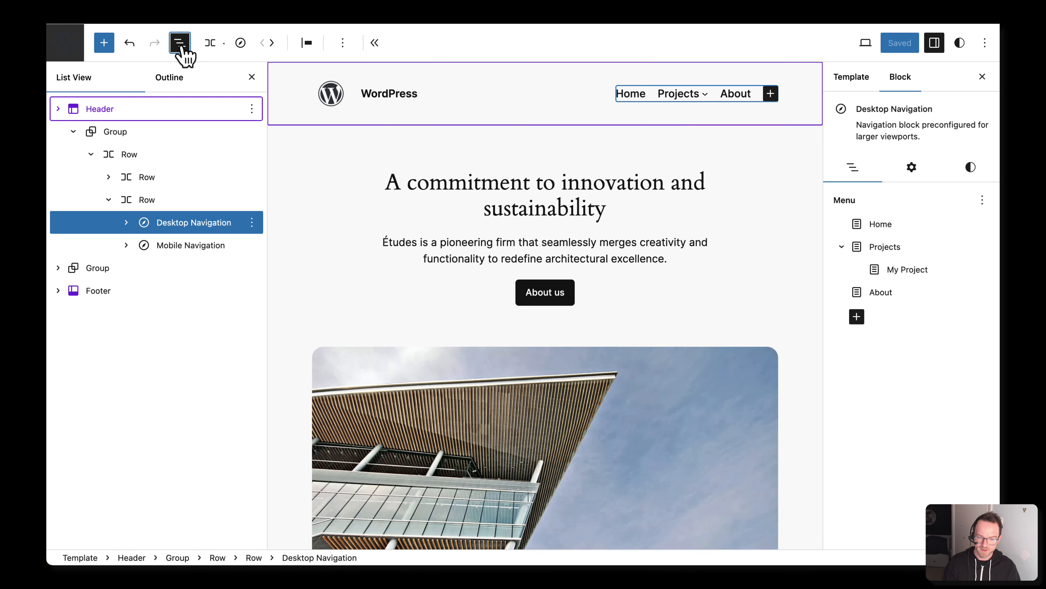
- Check the Desktop Navigation block's menu, then assign the Mobile Navigation menu to the Mobile Navigation block
{"action": "left_click", "coordinate": [982, 200]}
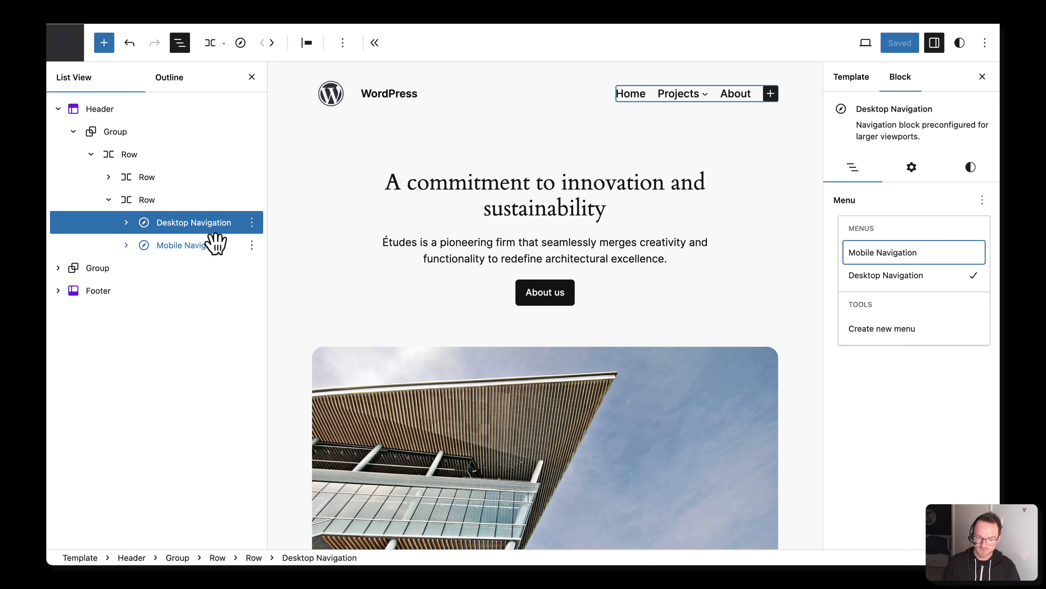
{"action": "left_click", "coordinate": [182, 250]}
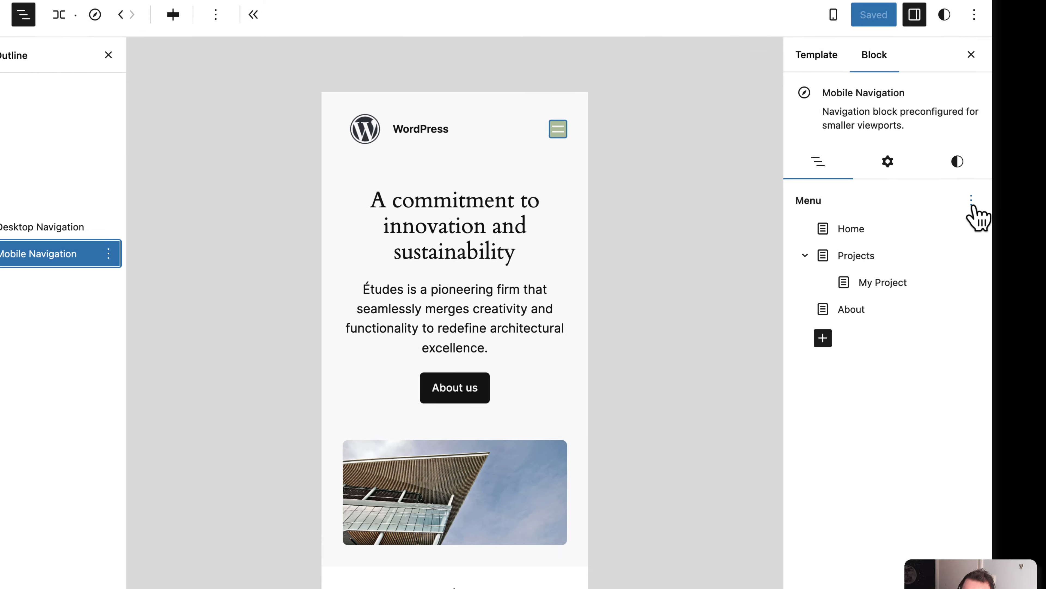
{"action": "left_click", "coordinate": [972, 201]}
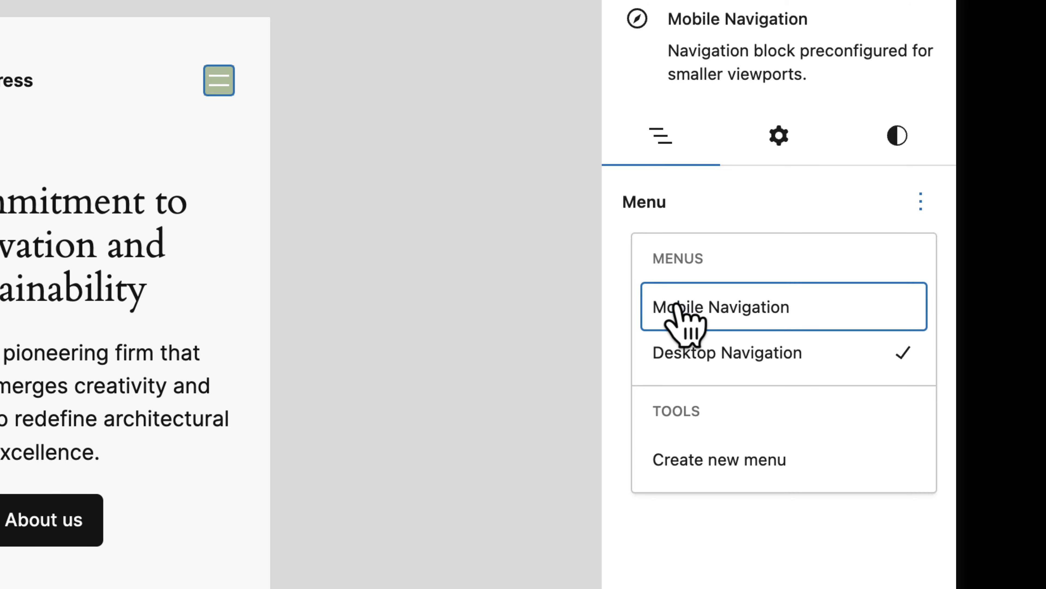
{"action": "left_click", "coordinate": [682, 316]}
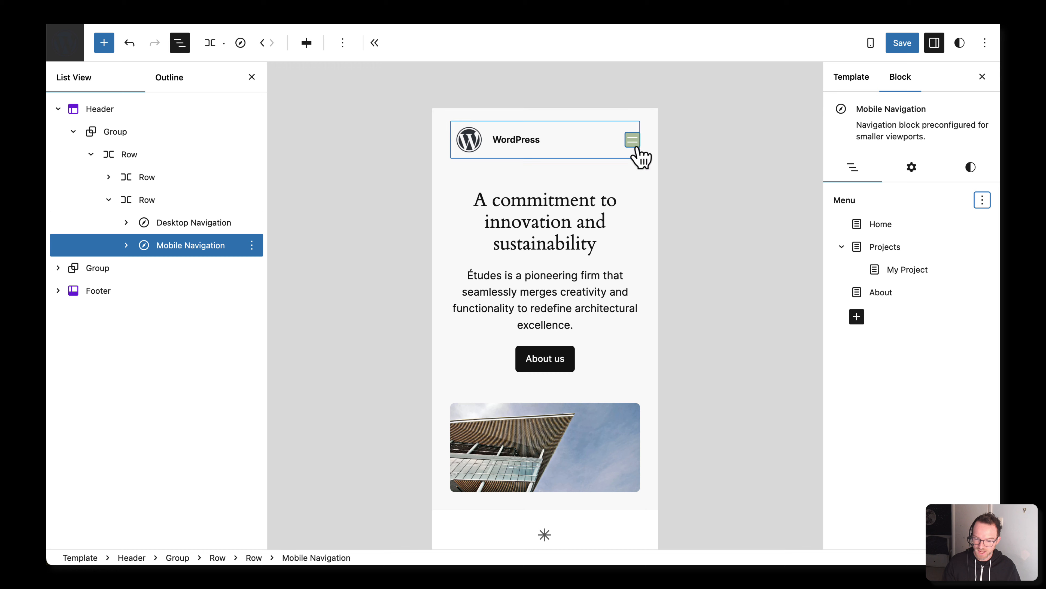
- Show the mobile overlay in the canvas and remove the My Project submenu link from the Mobile Navigation menu
{"action": "left_click", "coordinate": [633, 140]}
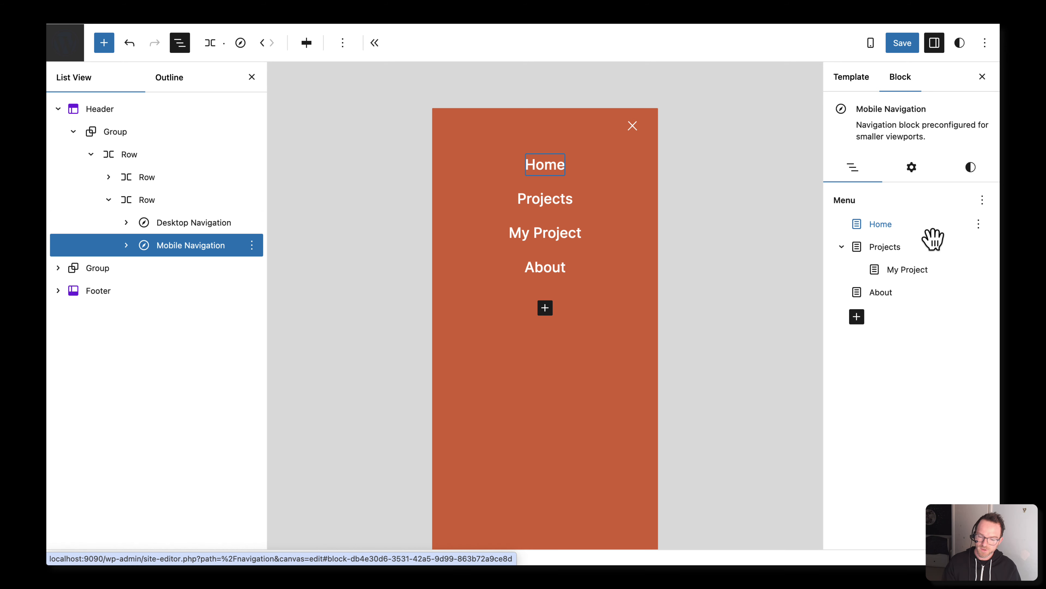
{"action": "left_click", "coordinate": [924, 274]}
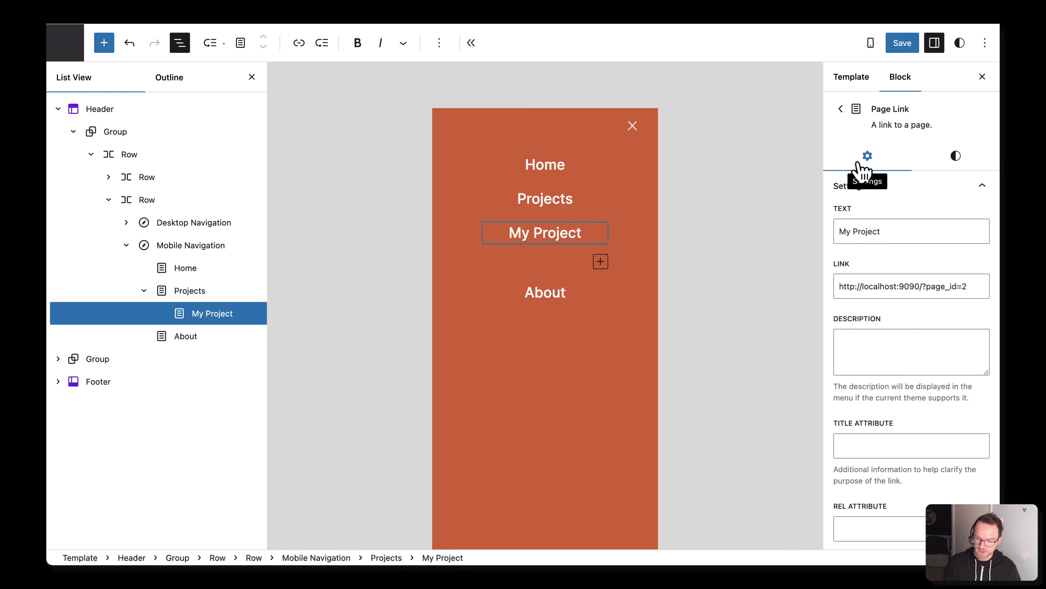
{"action": "left_click", "coordinate": [841, 109]}
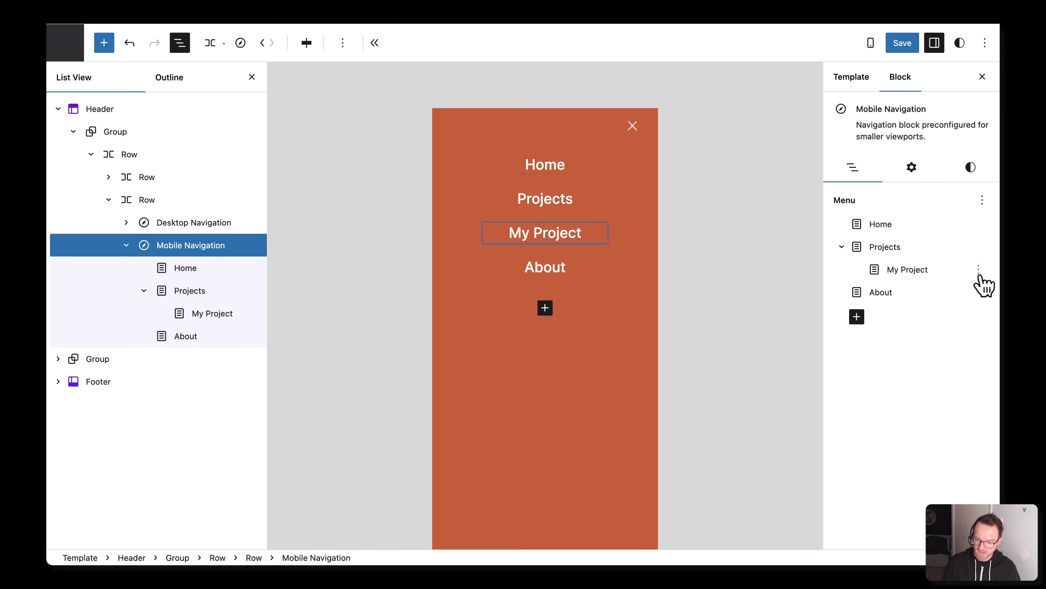
{"action": "left_click", "coordinate": [978, 270]}
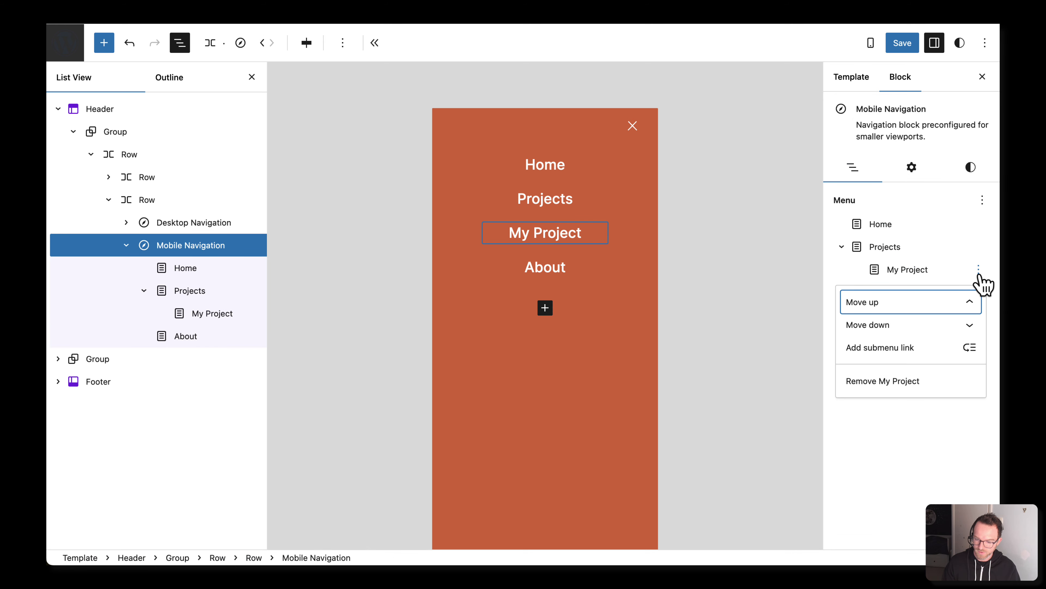
{"action": "left_click", "coordinate": [899, 382]}
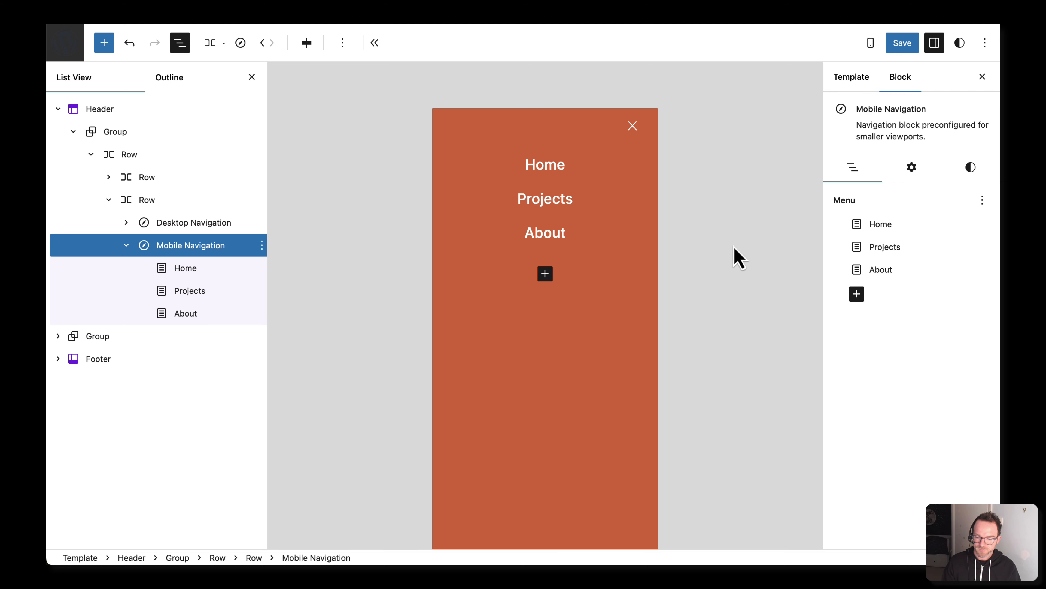
- Add a Search block and a Social Icons block to the end of the Mobile Navigation menu
{"action": "left_click", "coordinate": [857, 294]}
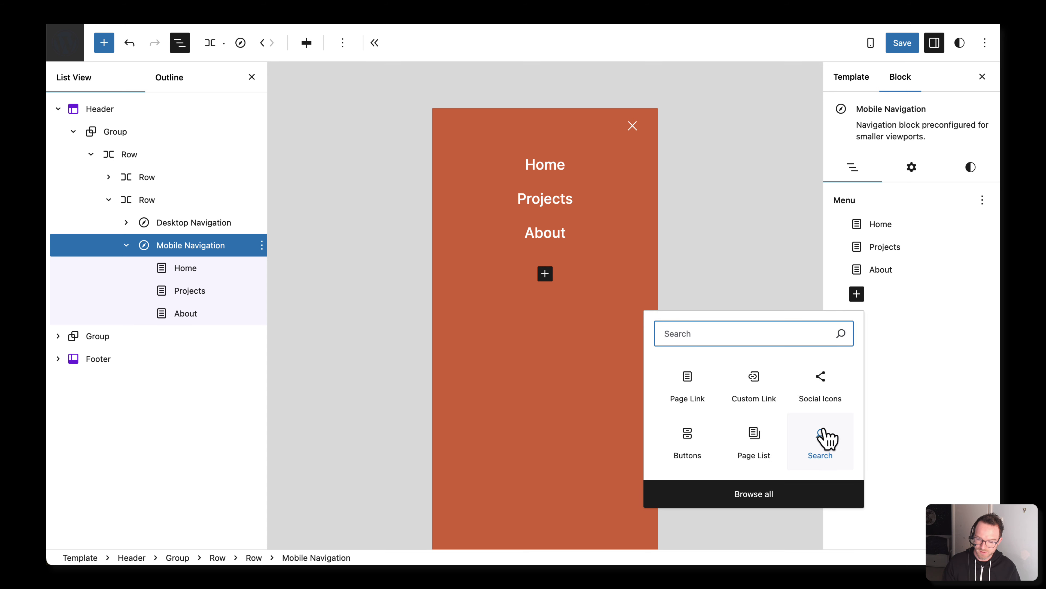
{"action": "left_click", "coordinate": [821, 437]}
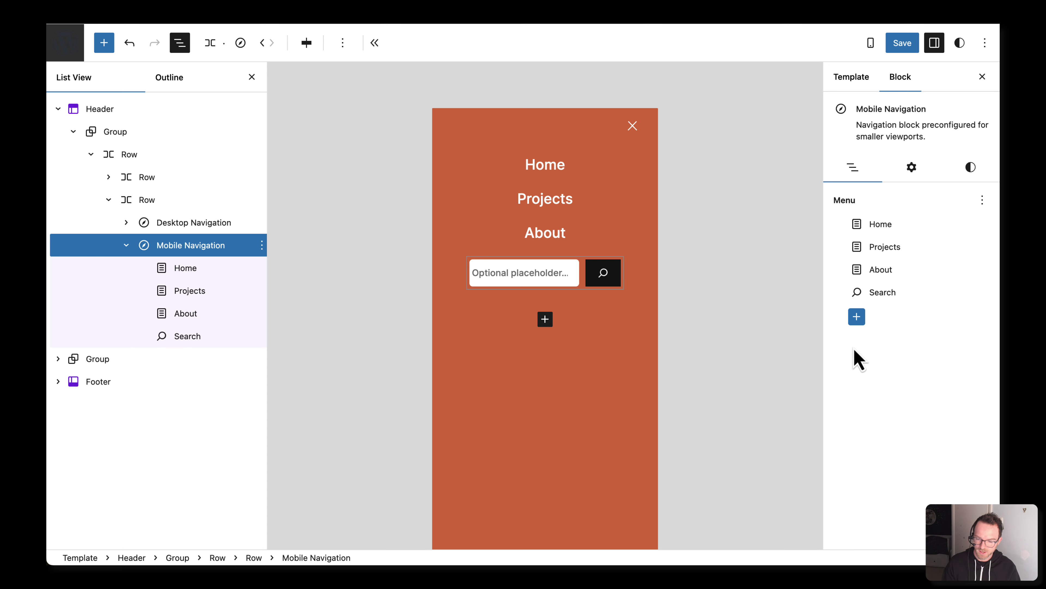
{"action": "left_click", "coordinate": [857, 317]}
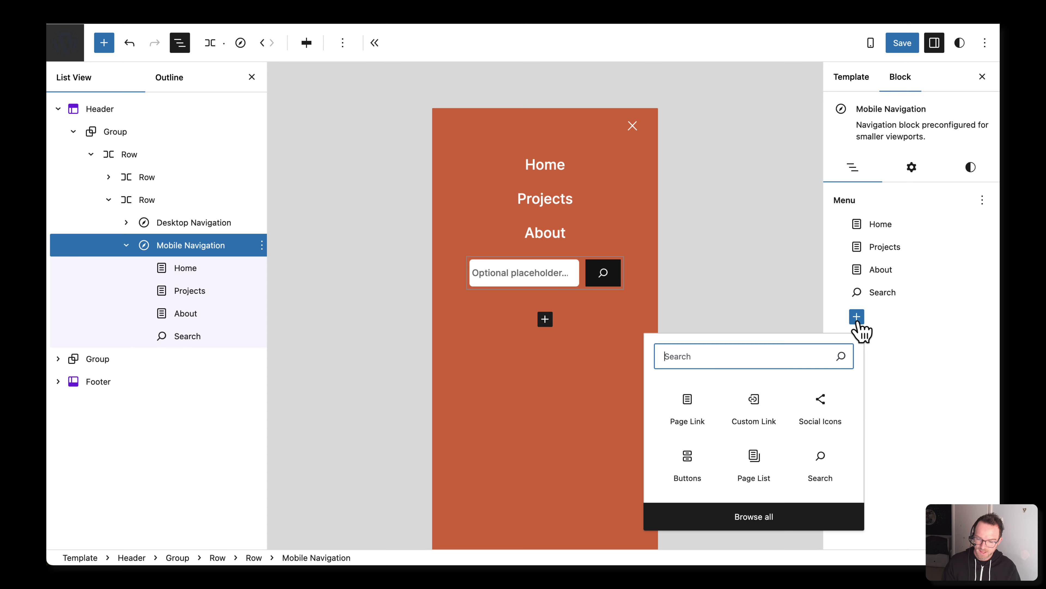
{"action": "left_click", "coordinate": [821, 418]}
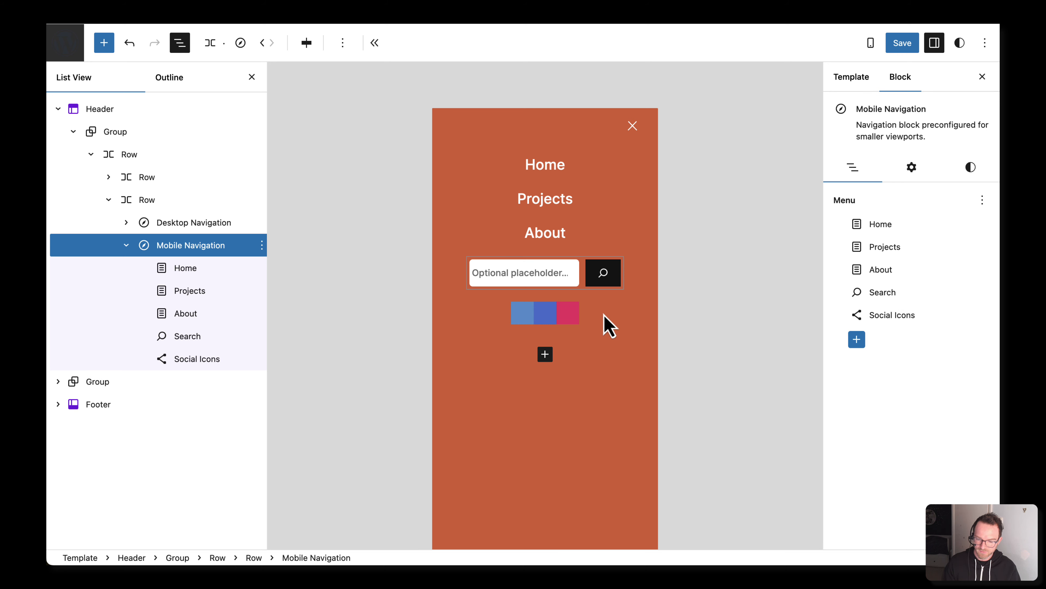
- Add a WordPress icon to the Social Icons block in the mobile overlay and enter its link address
{"action": "left_click", "coordinate": [538, 321]}
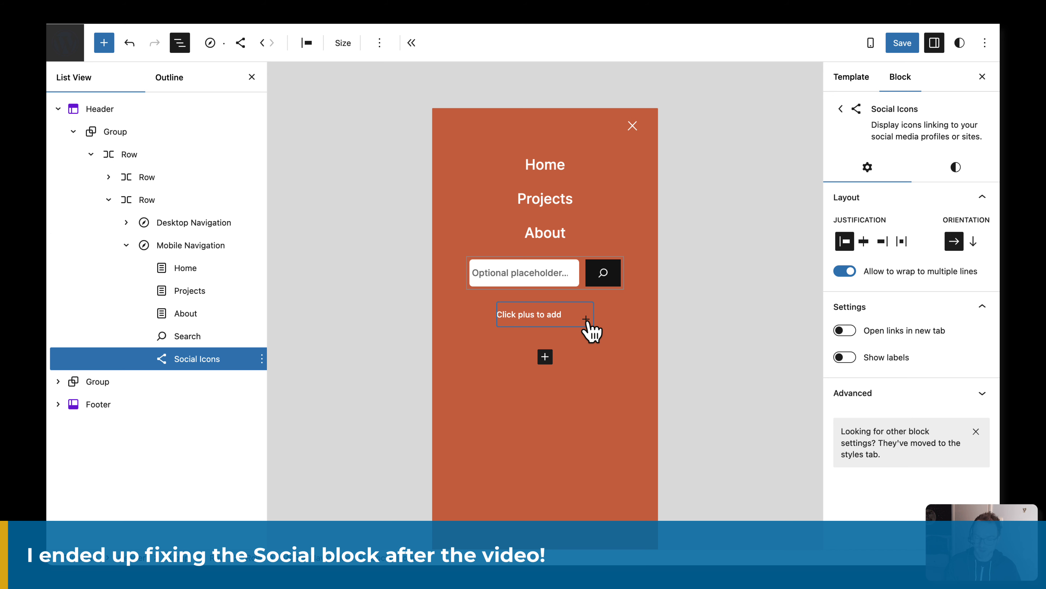
{"action": "left_click", "coordinate": [586, 319]}
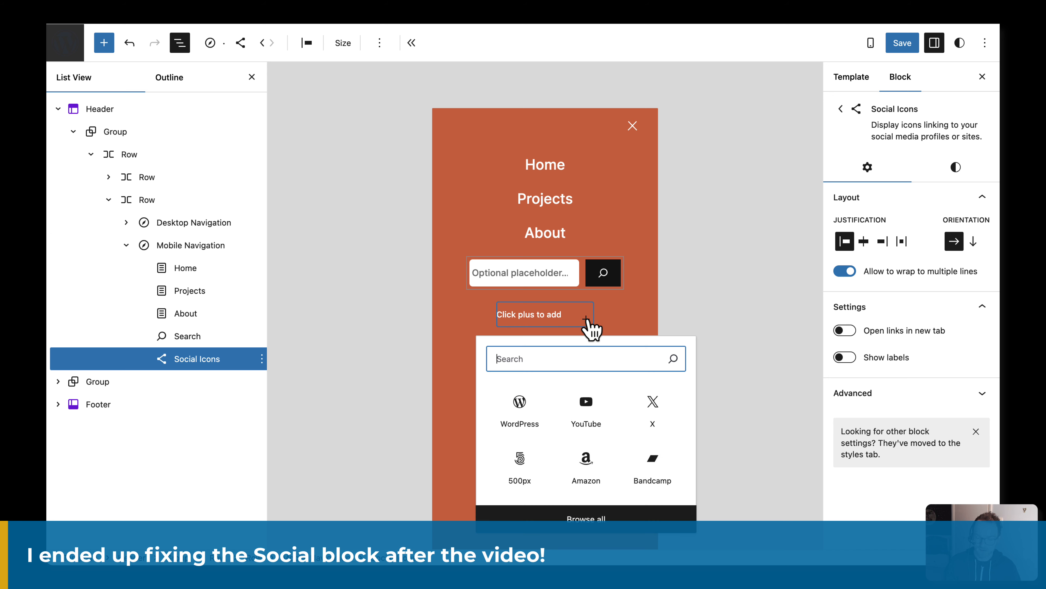
{"action": "left_click", "coordinate": [533, 402]}
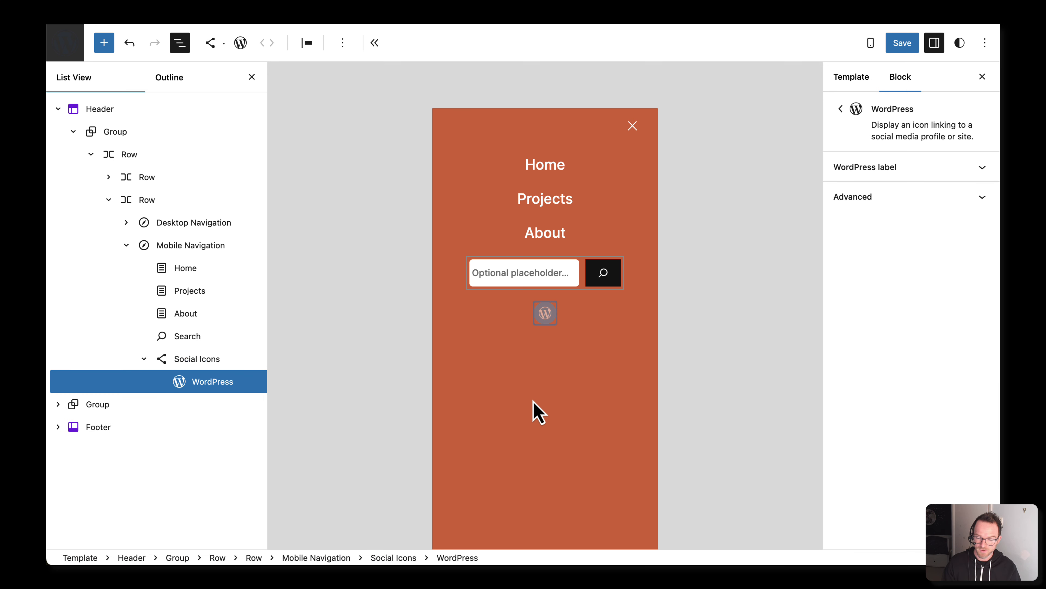
{"action": "left_click", "coordinate": [552, 318]}
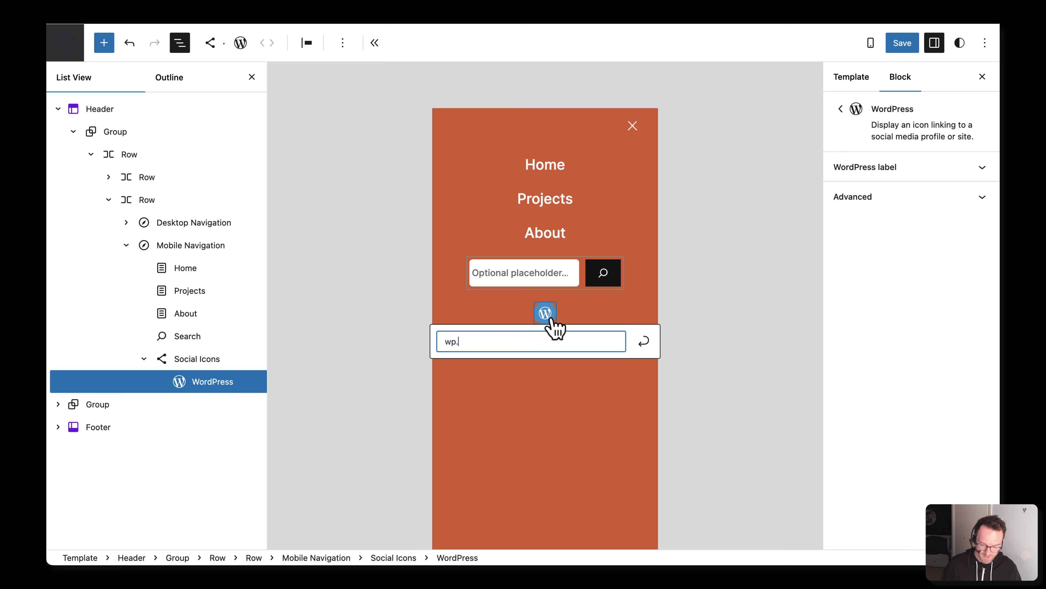
{"action": "left_click", "coordinate": [643, 341]}
- Add a YouTube icon to the Social Icons block after the WordPress icon and link it to the YouTube channel's address
{"action": "left_click", "coordinate": [215, 359]}
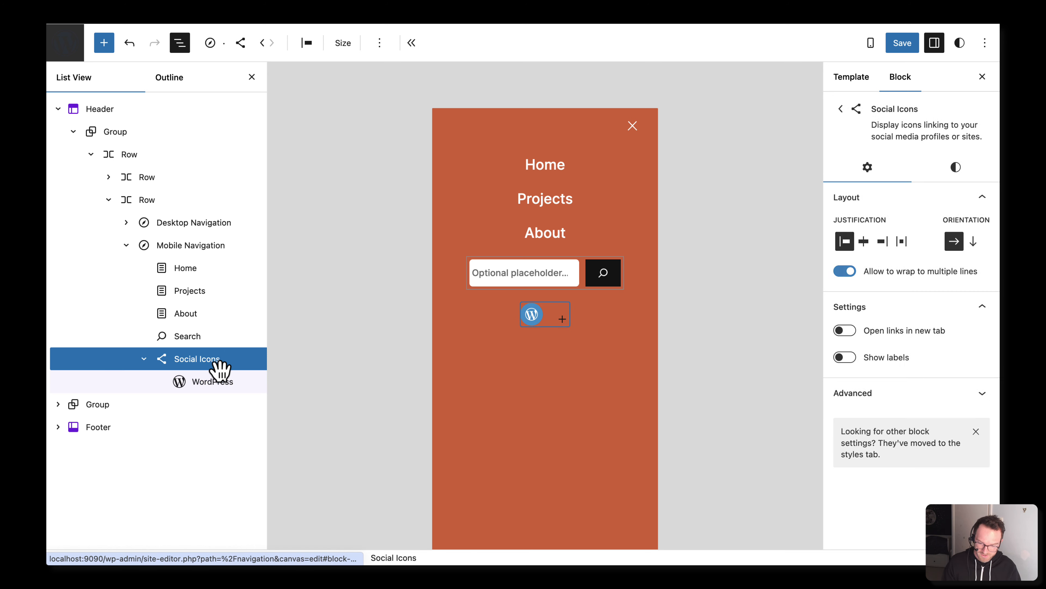
{"action": "left_click", "coordinate": [563, 319]}
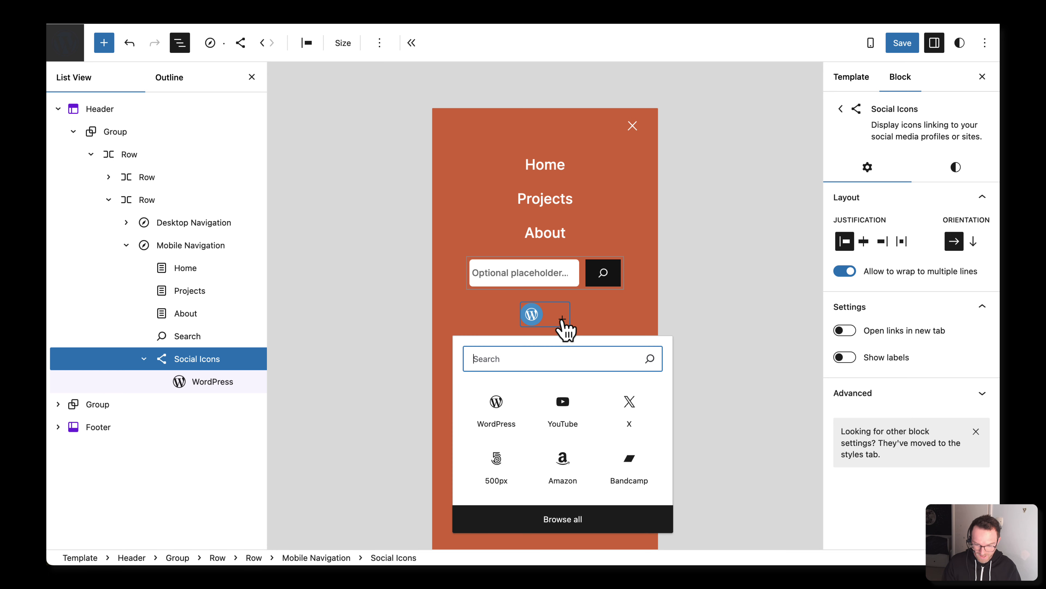
{"action": "left_click", "coordinate": [561, 402]}
{"action": "left_click", "coordinate": [564, 318]}
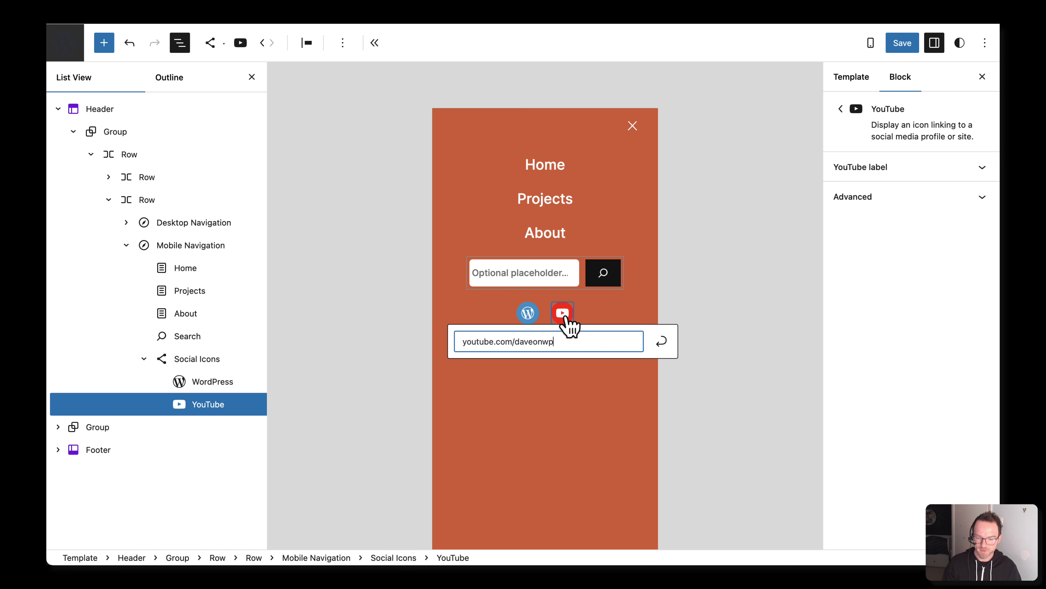
{"action": "left_click", "coordinate": [661, 341]}
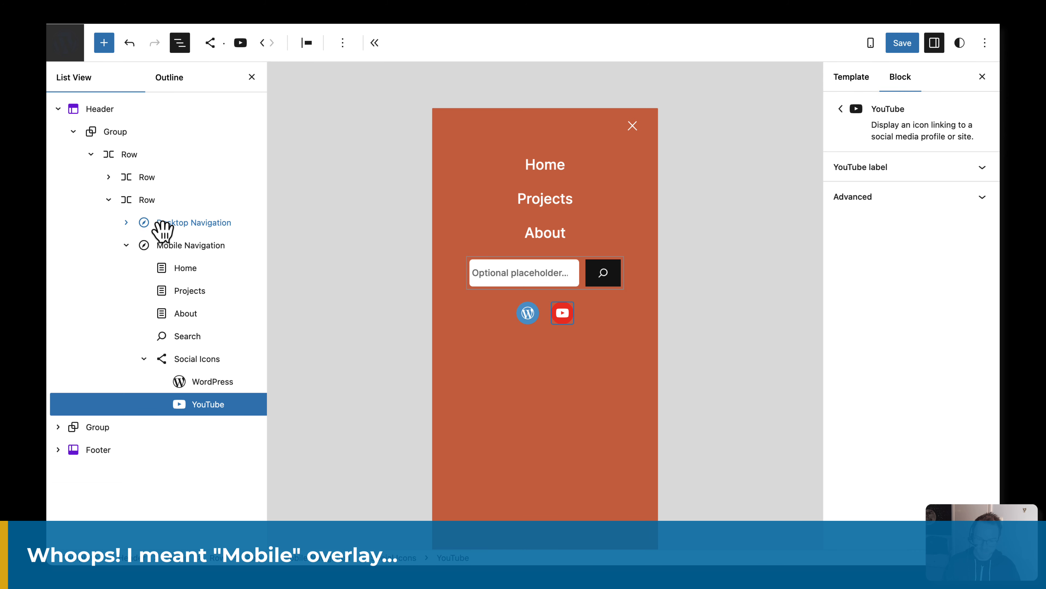
- Compare the assigned menus, menu items and canvas previews of the Desktop Navigation and Mobile Navigation blocks
{"action": "left_click", "coordinate": [126, 246]}
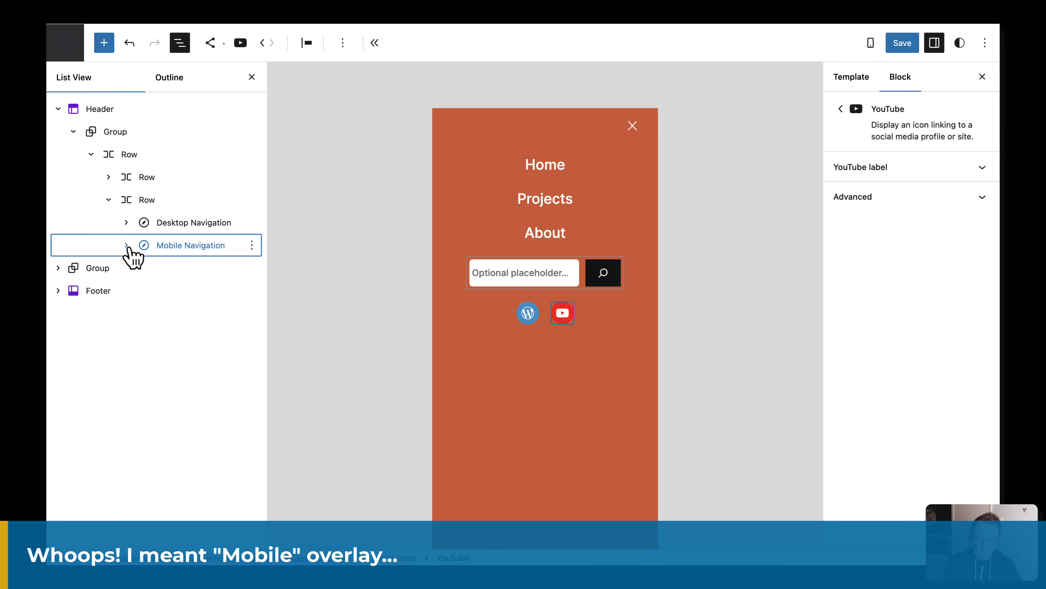
{"action": "left_click", "coordinate": [182, 226]}
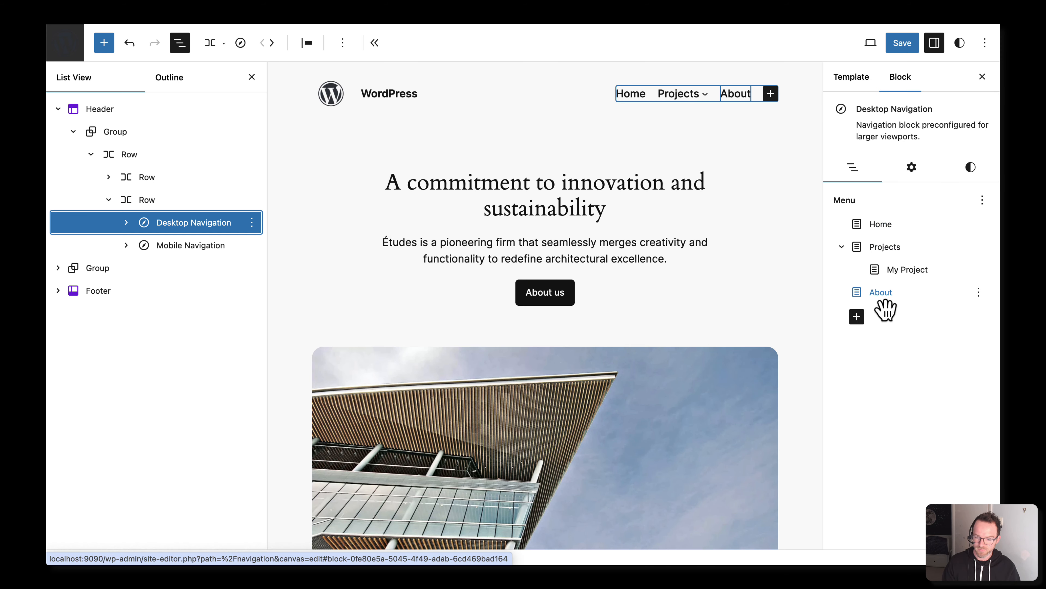
{"action": "left_click", "coordinate": [983, 201]}
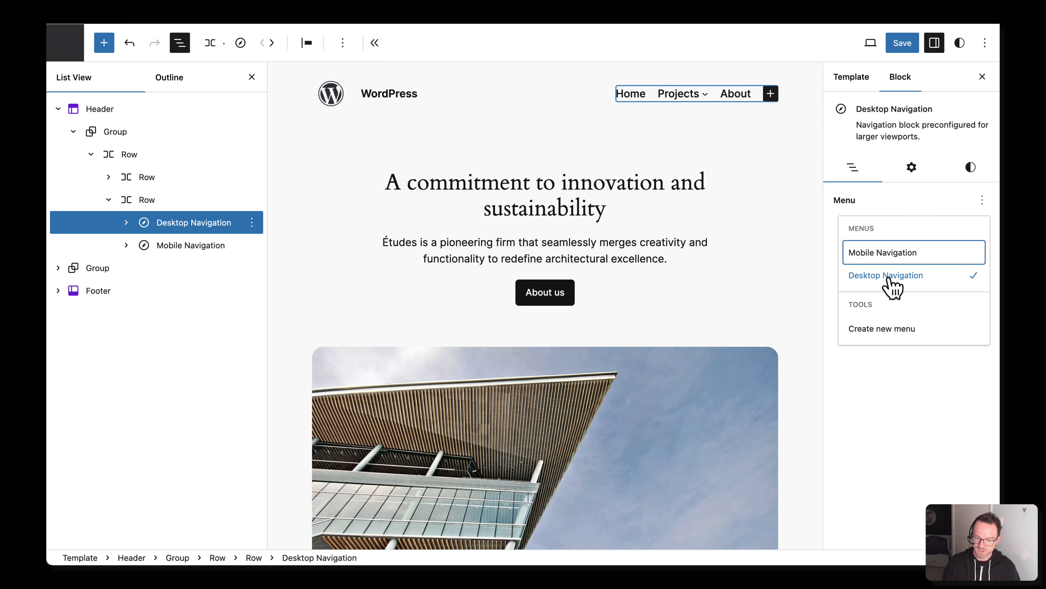
{"action": "left_click", "coordinate": [170, 250]}
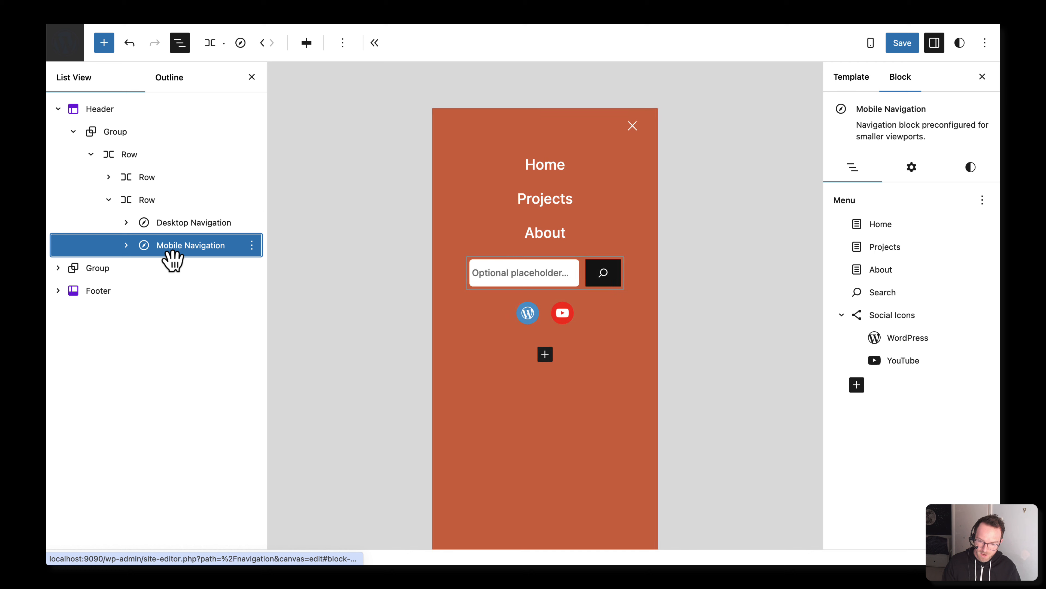
{"action": "left_click", "coordinate": [983, 200]}
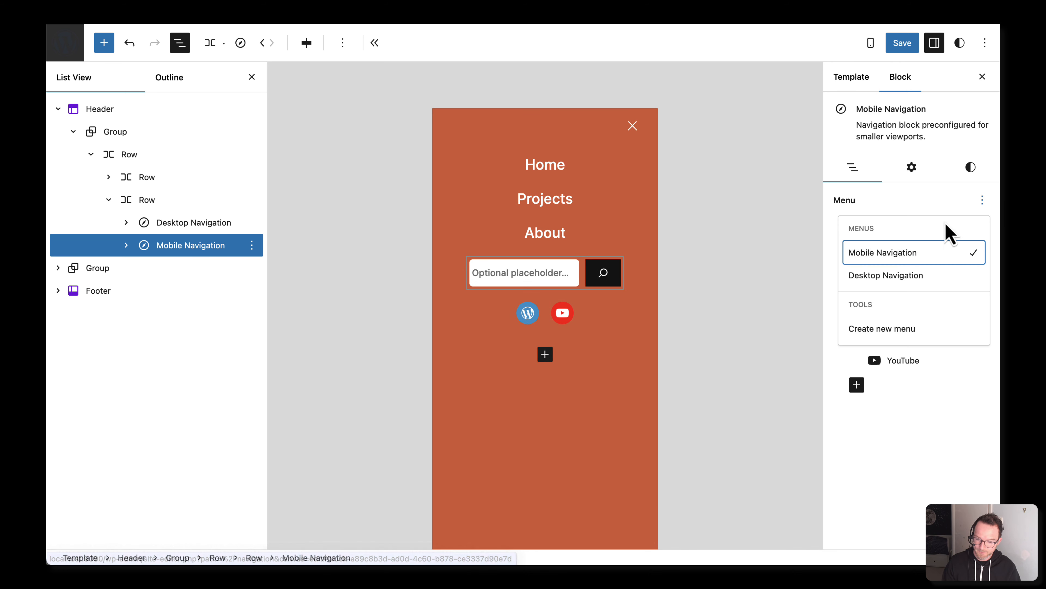
{"action": "left_click", "coordinate": [812, 266]}
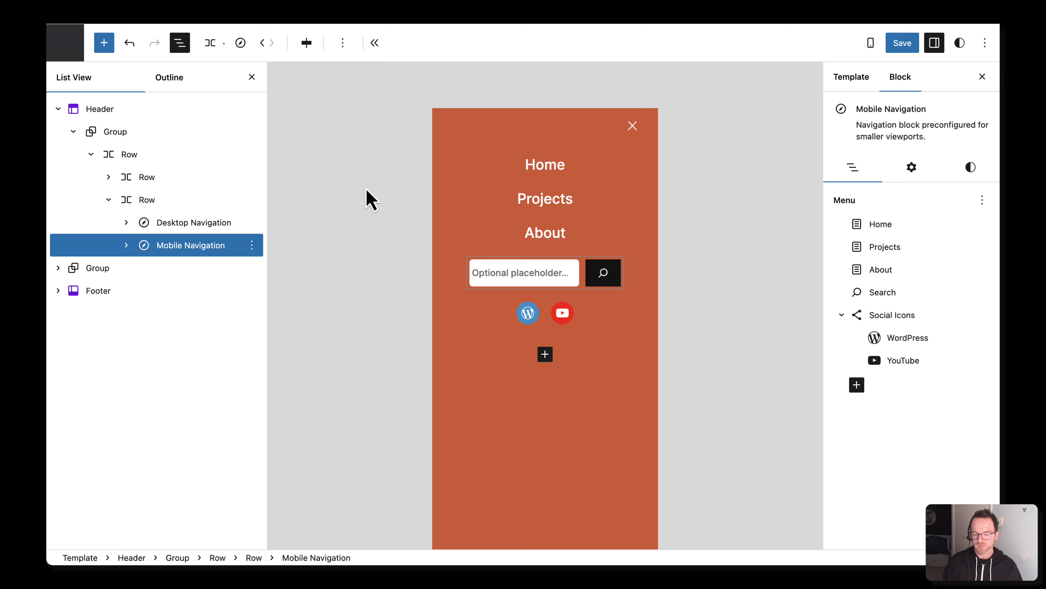
{"action": "left_click", "coordinate": [212, 225]}
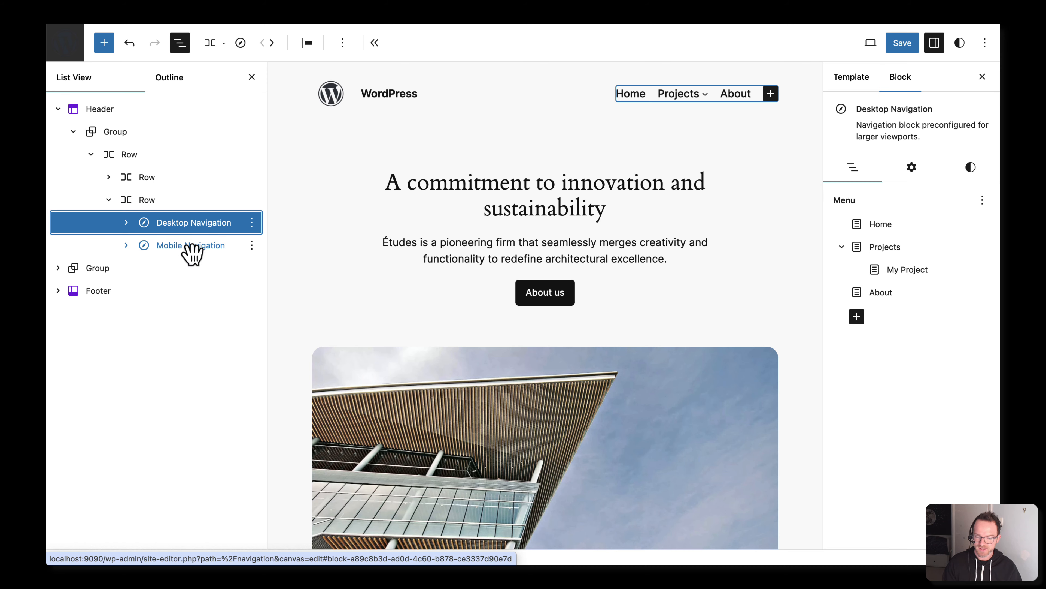
{"action": "left_click", "coordinate": [192, 248]}
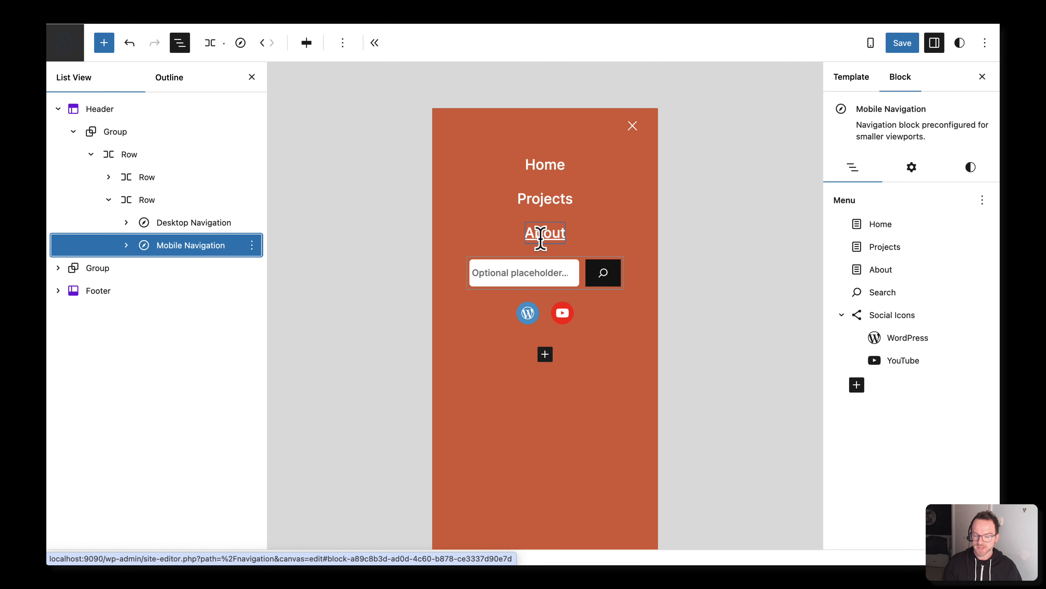
{"action": "left_click", "coordinate": [184, 237]}
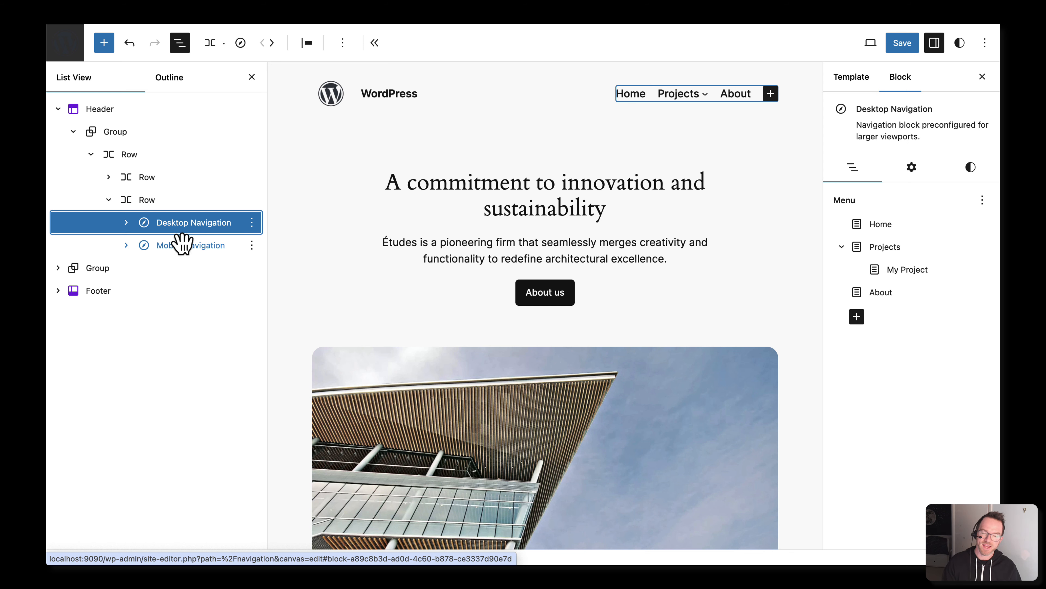
{"action": "left_click", "coordinate": [188, 255]}
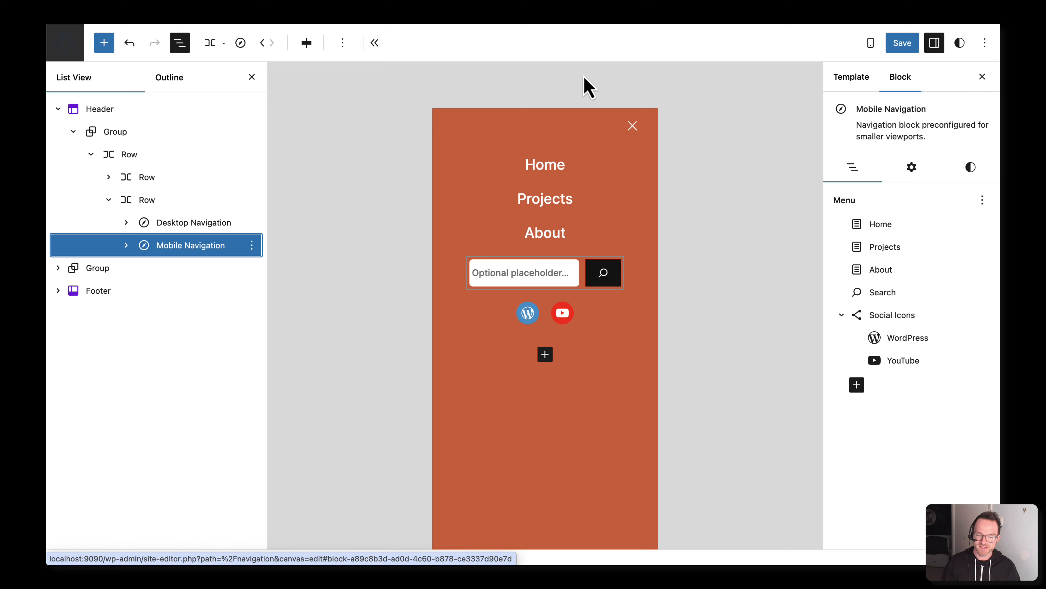
{"action": "left_click", "coordinate": [210, 230]}
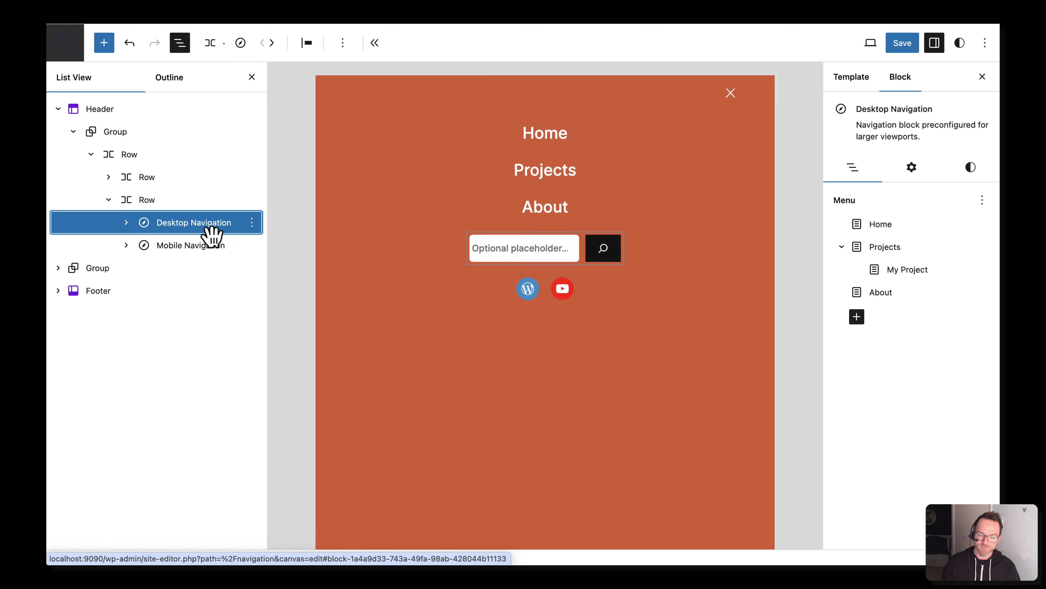
- Save the changes to the Header template part and the Mobile Navigation menu, and view the site's front end
{"action": "left_click", "coordinate": [900, 43]}
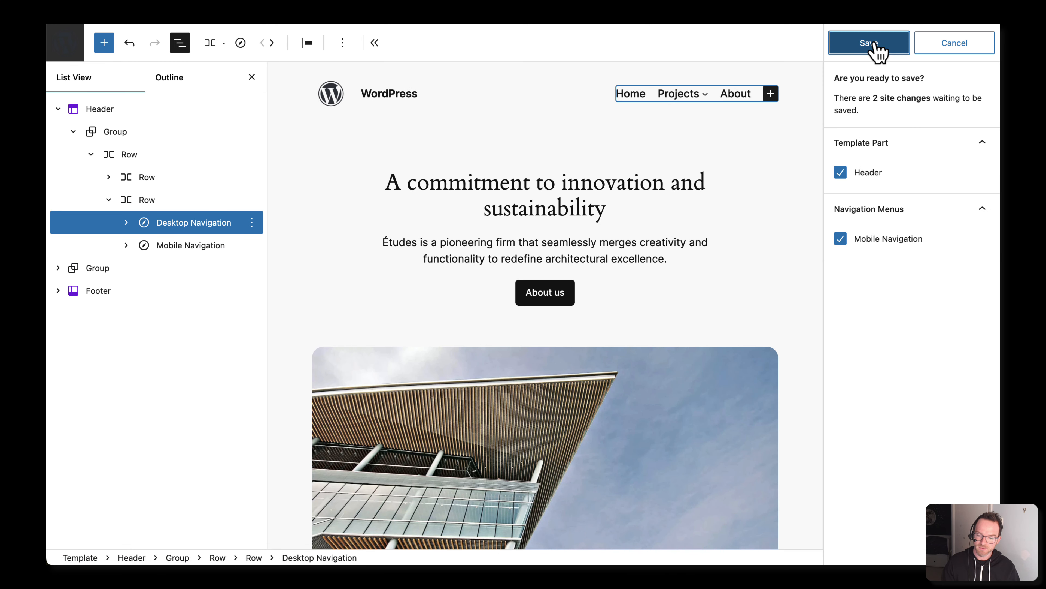
{"action": "left_click", "coordinate": [876, 46]}
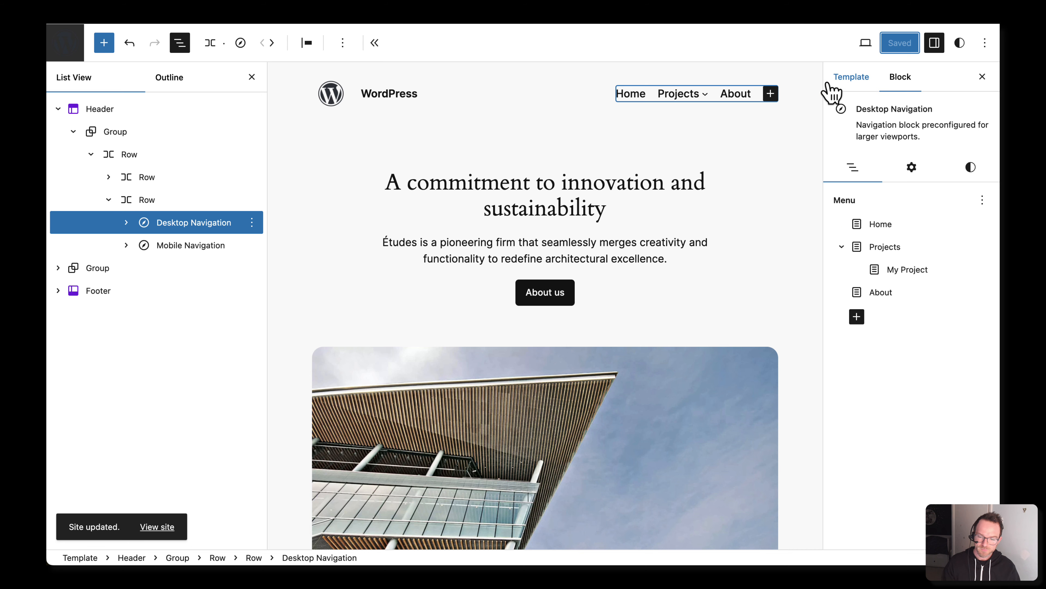
{"action": "left_click", "coordinate": [864, 43]}
{"action": "left_click", "coordinate": [772, 159]}
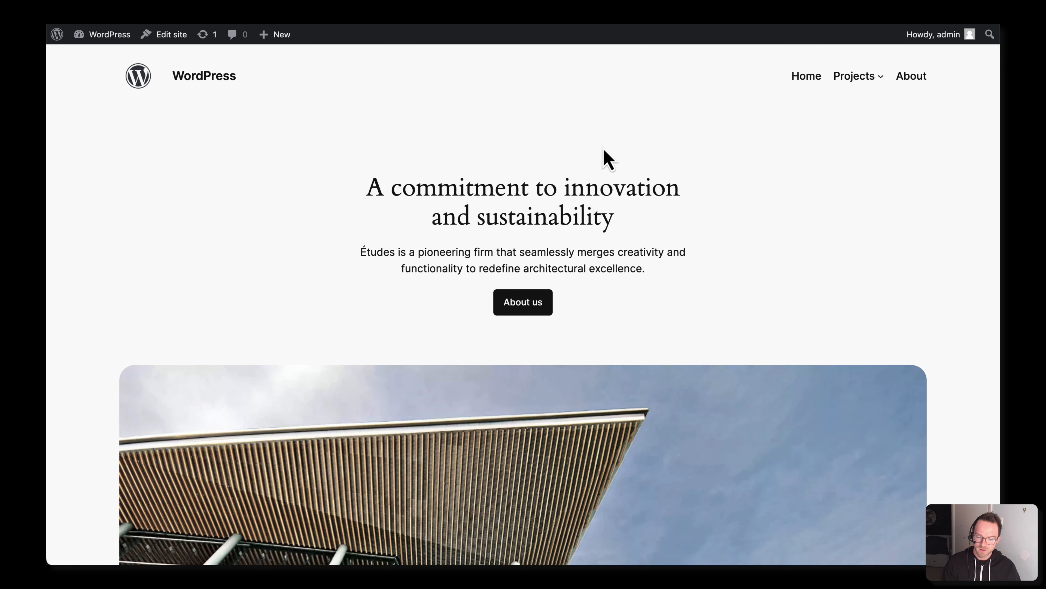
- Emulate a mobile viewport on the site's front end, and open and close the mobile navigation overlay to check its contents
{"action": "right_click", "coordinate": [531, 140]}
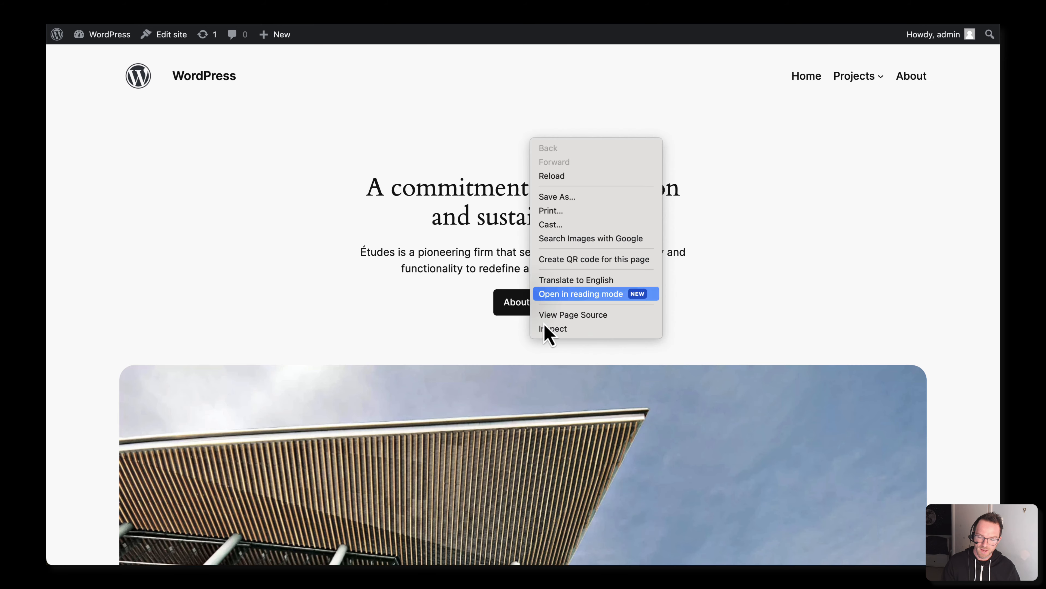
{"action": "left_click", "coordinate": [546, 330]}
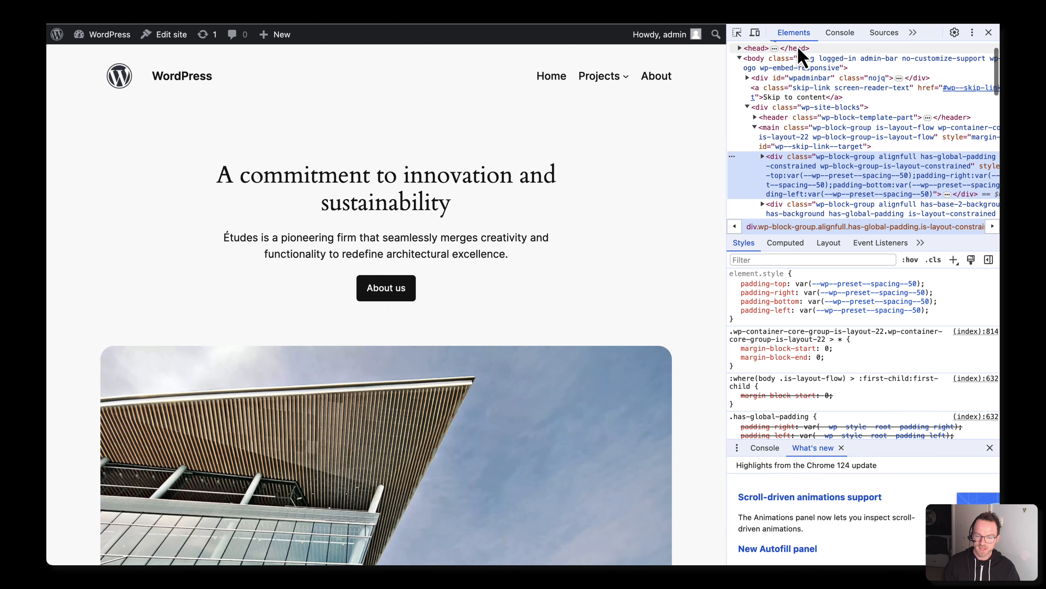
{"action": "left_click", "coordinate": [754, 33]}
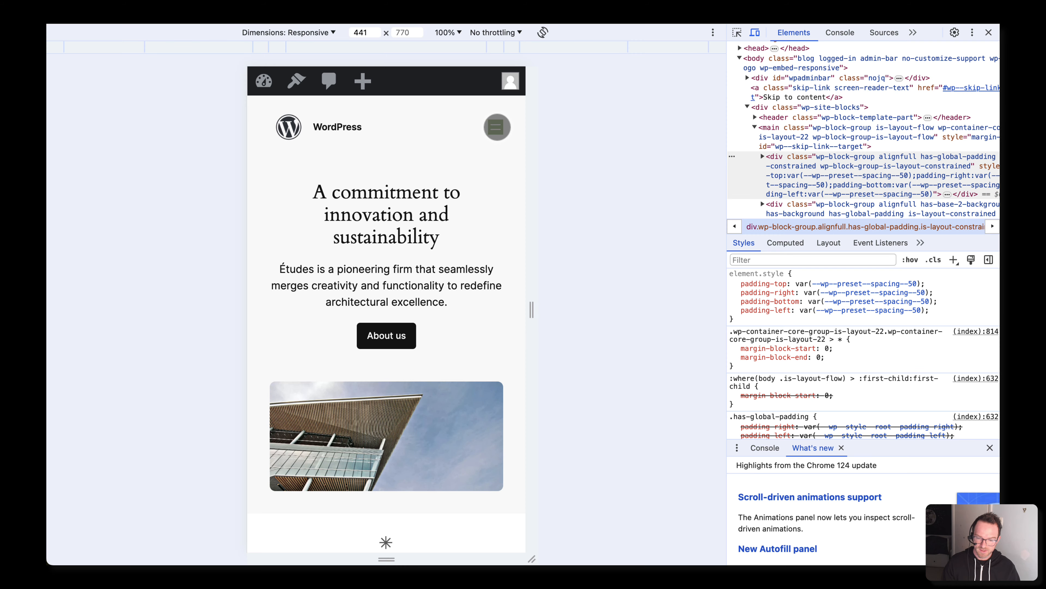
{"action": "left_click", "coordinate": [495, 129]}
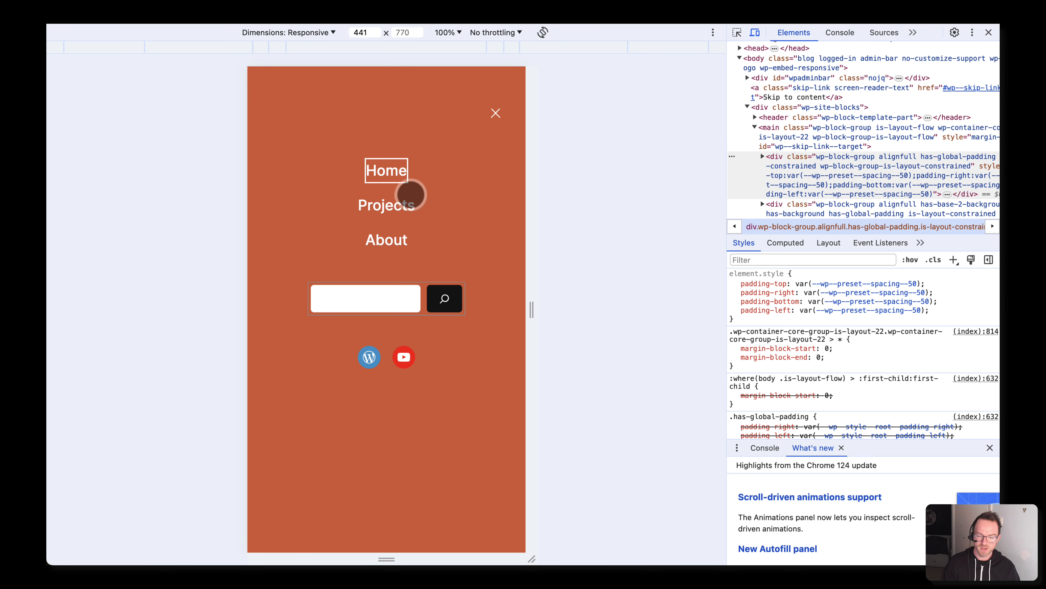
{"action": "left_click", "coordinate": [496, 113]}
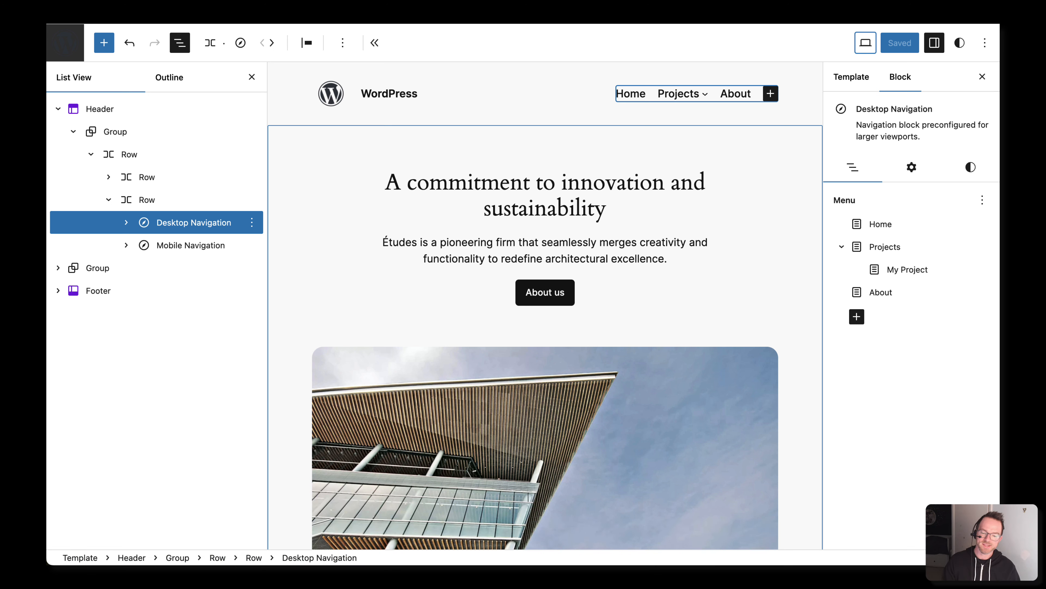
{"action": "left_click", "coordinate": [534, 149]}
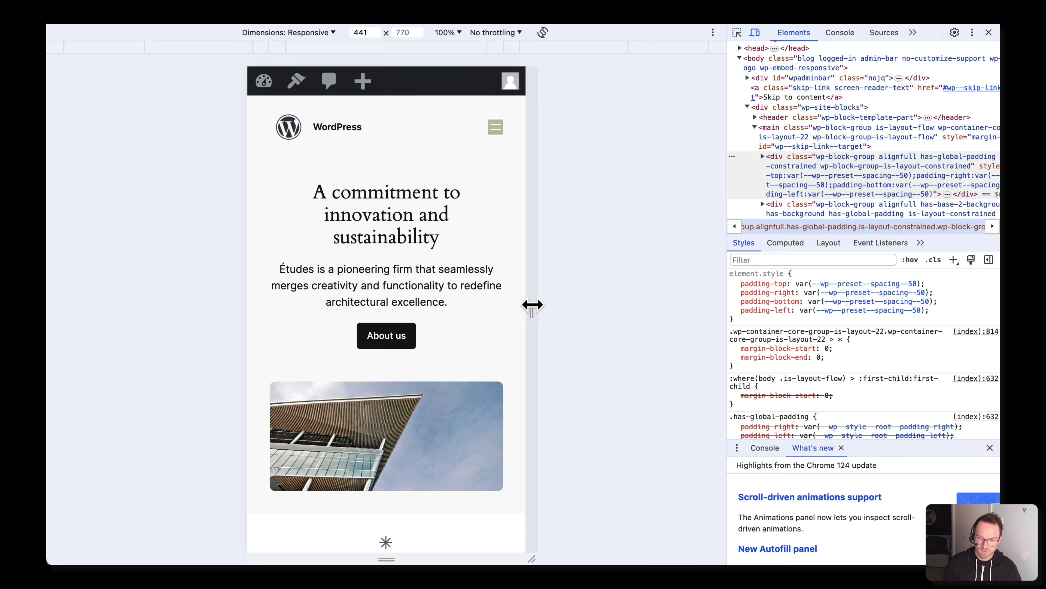
- Widen the emulated viewport and alternate its width between 781 and 782 px to examine which header navigation is displayed
{"action": "left_click_drag", "start_coordinate": [533, 304], "coordinate": [640, 308]}
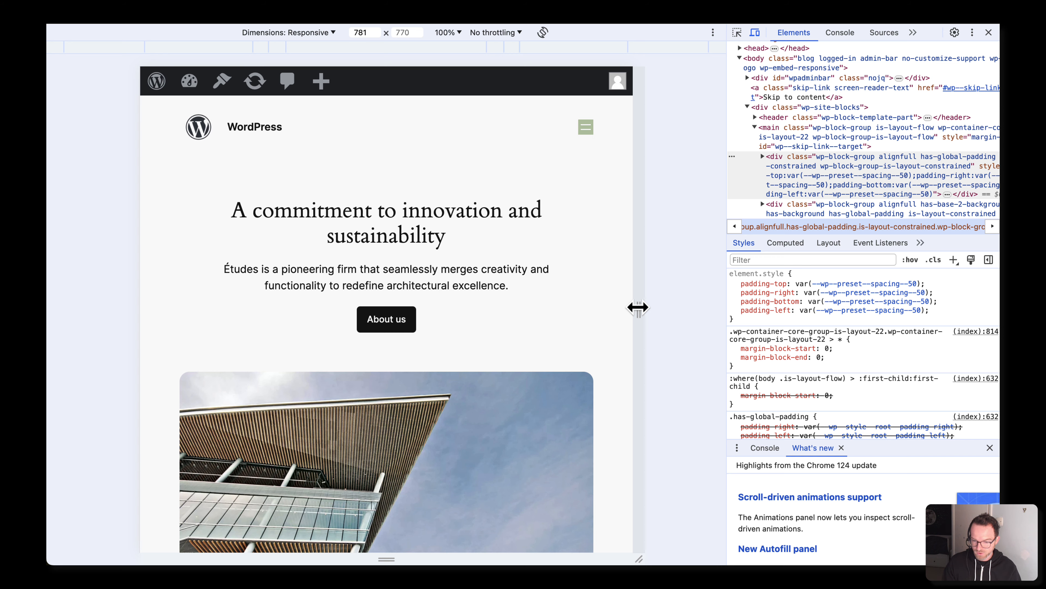
{"action": "left_click", "coordinate": [375, 34]}
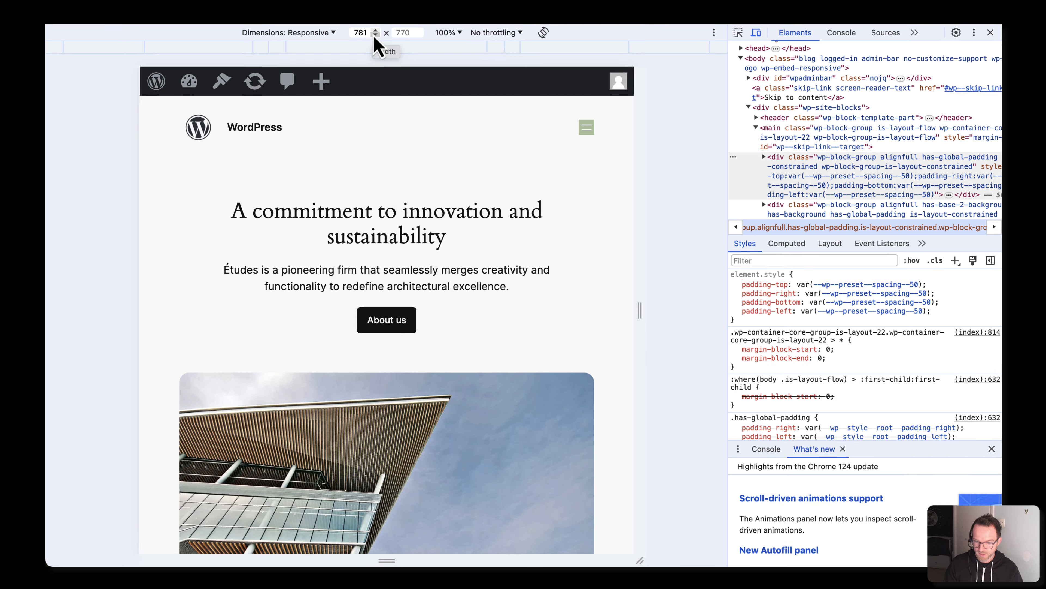
{"action": "key", "text": "Up"}
{"action": "key", "text": "Up"}
{"action": "key", "text": "Up"}
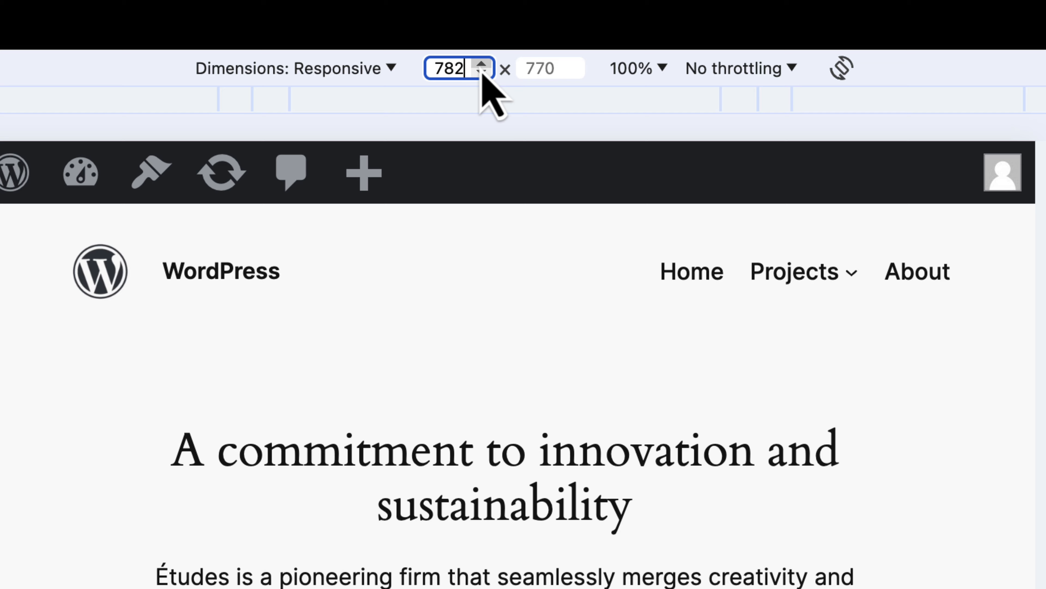
{"action": "left_click", "coordinate": [481, 66]}
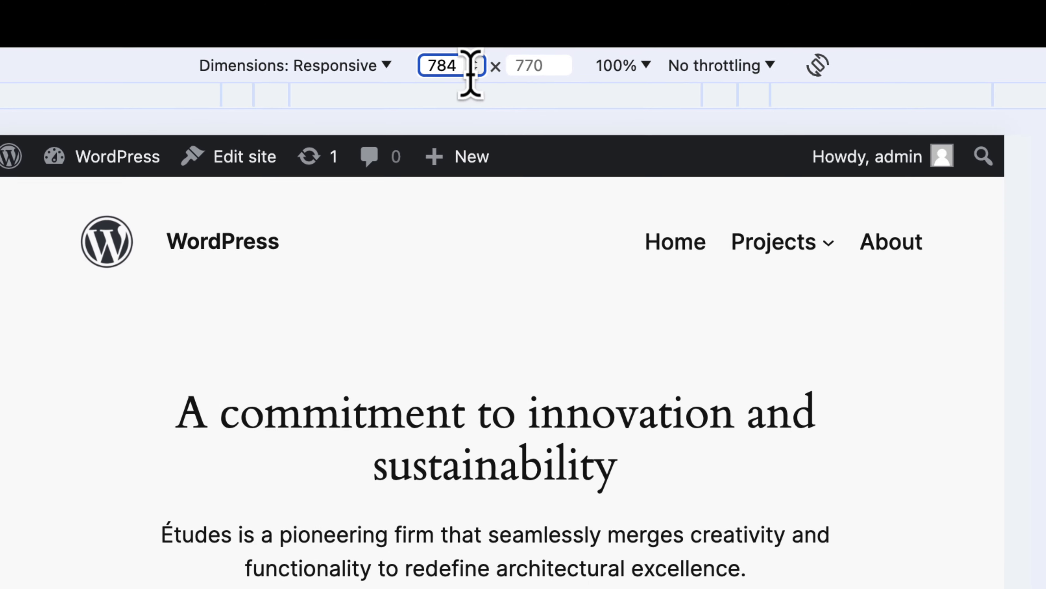
{"action": "left_click", "coordinate": [482, 72]}
{"action": "left_click", "coordinate": [482, 72]}
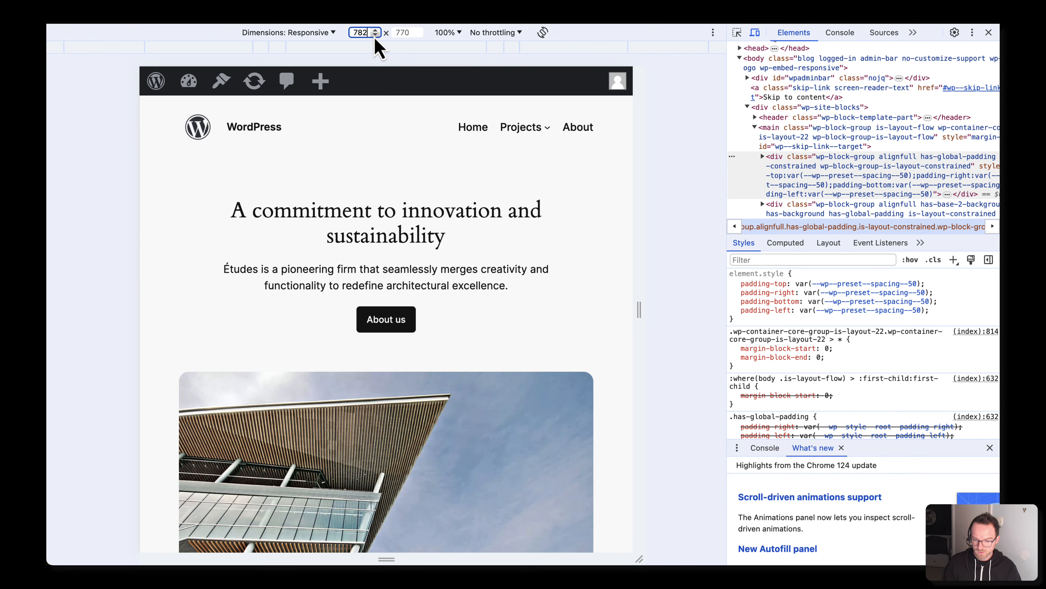
{"action": "left_click", "coordinate": [375, 36]}
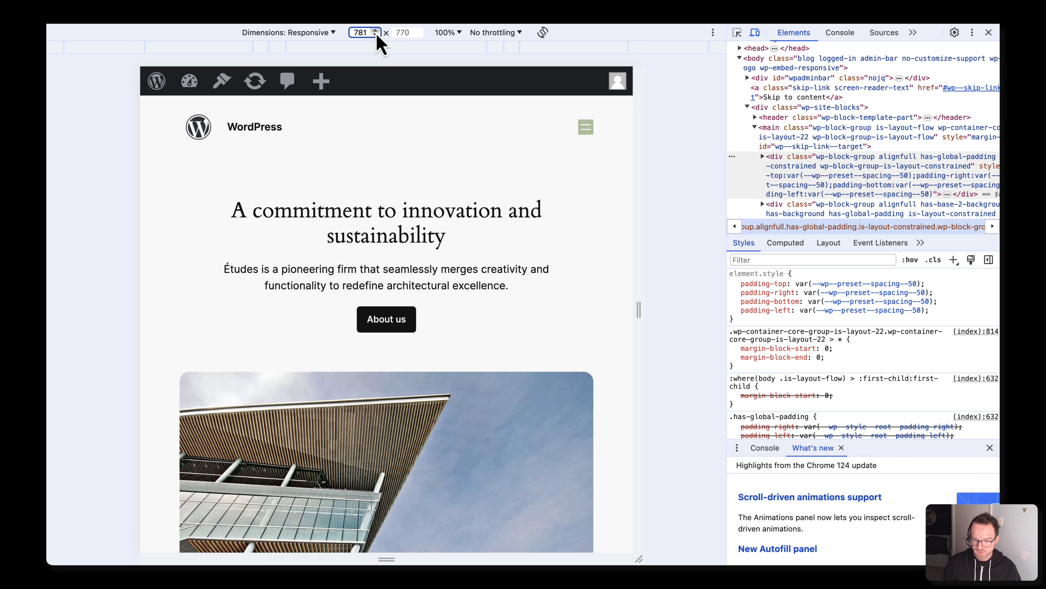
{"action": "key", "text": "Up"}
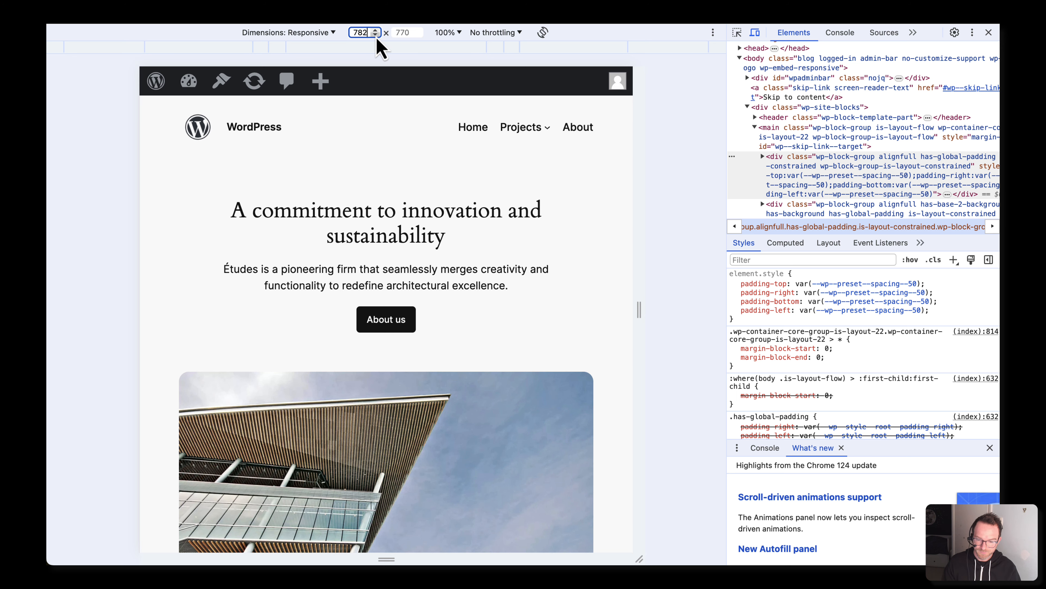
{"action": "key", "text": "Down"}
{"action": "key", "text": "Up"}
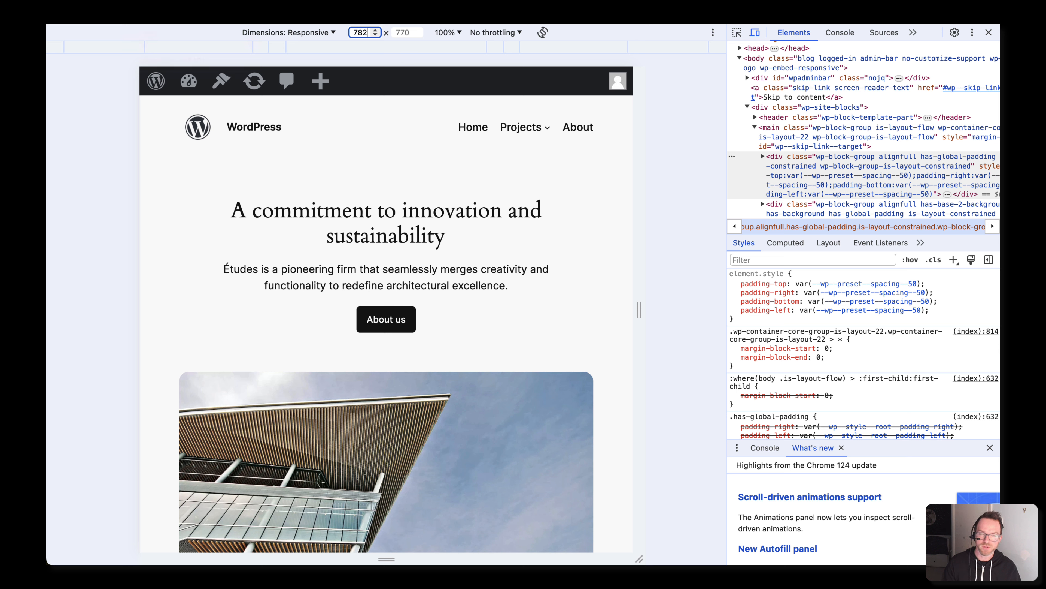
- Leave the site editor for the WordPress dashboard and open the Responsive Navigation settings page
{"action": "left_click", "coordinate": [177, 5]}
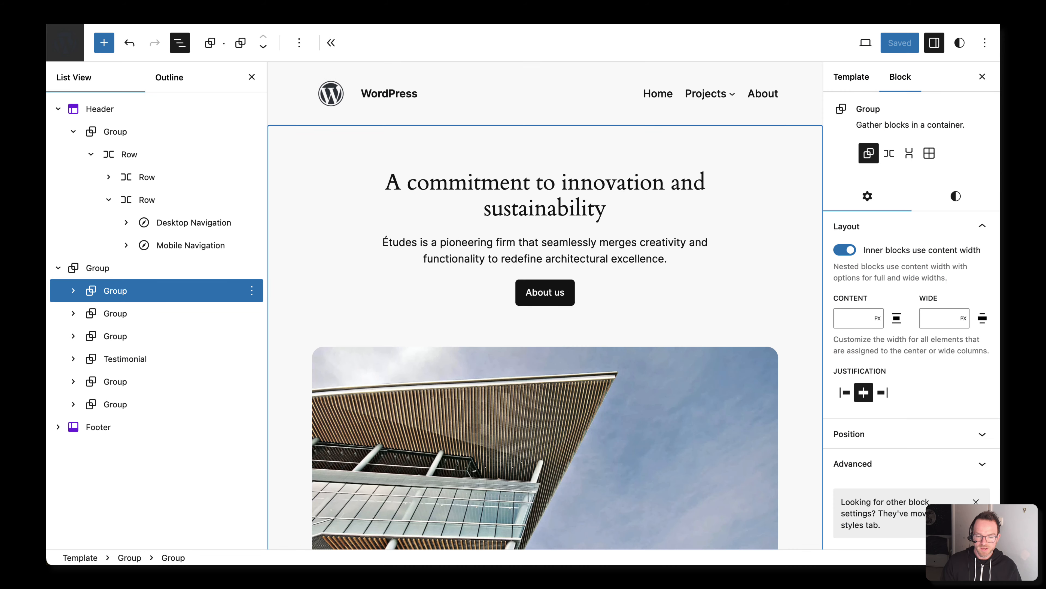
{"action": "left_click", "coordinate": [65, 46]}
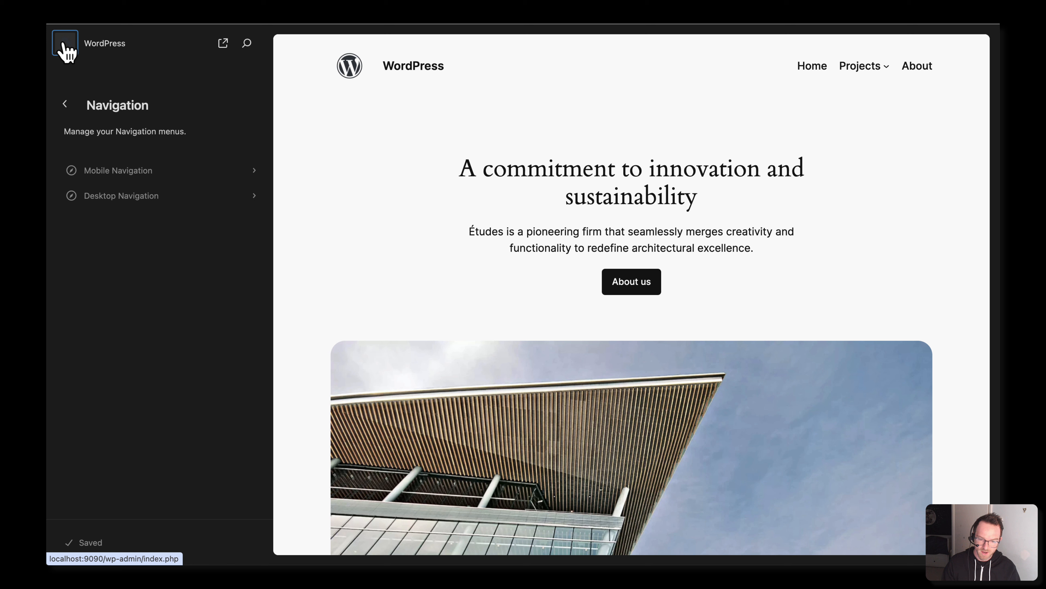
{"action": "left_click", "coordinate": [69, 108]}
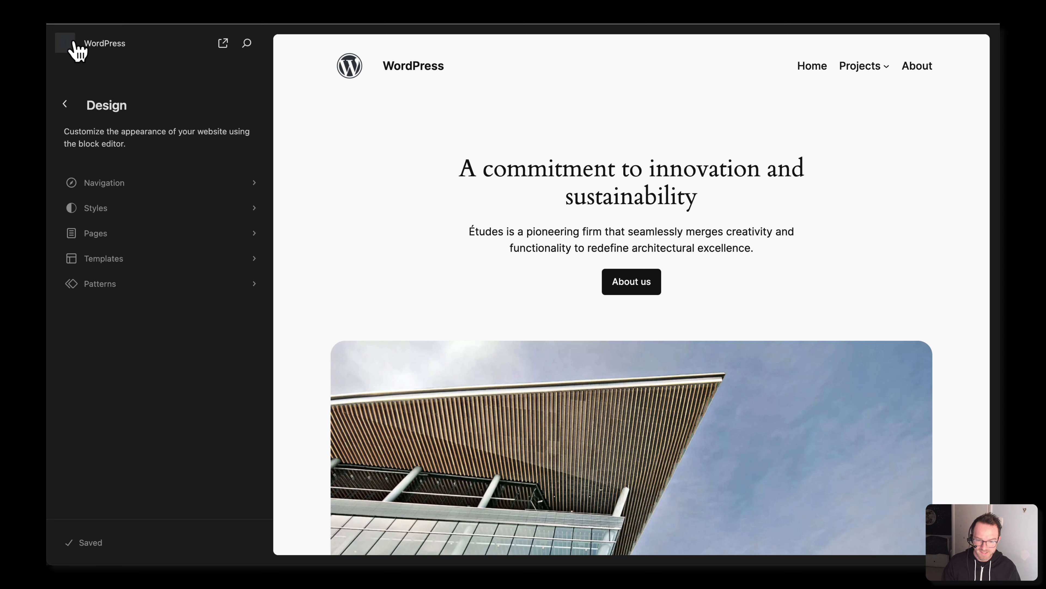
{"action": "left_click", "coordinate": [67, 109]}
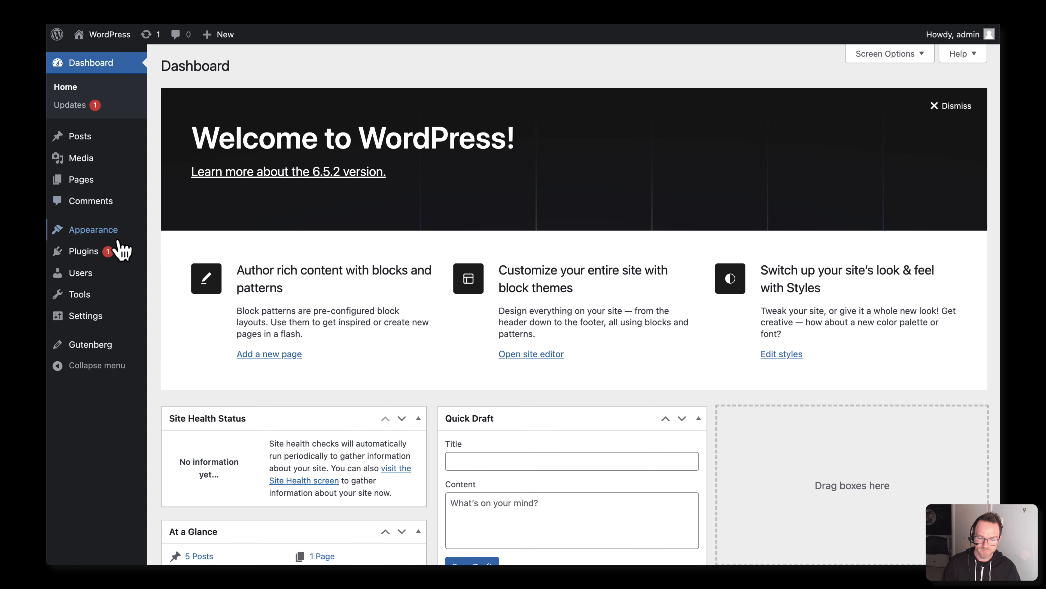
{"action": "mouse_move", "coordinate": [109, 259]}
{"action": "mouse_move", "coordinate": [97, 322]}
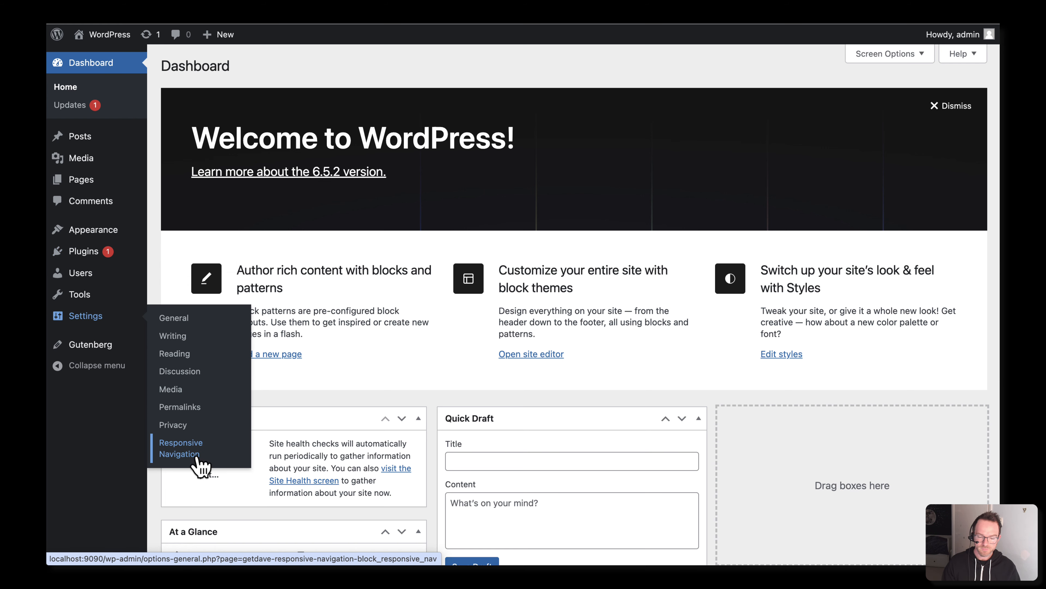
{"action": "left_click", "coordinate": [199, 465]}
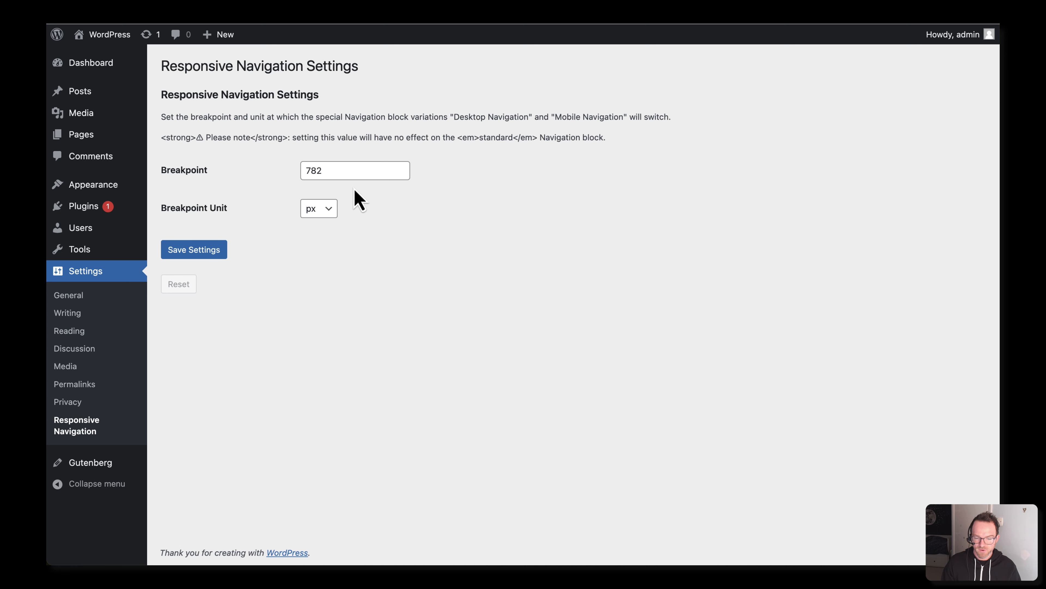
- Review the available breakpoint units, set the Responsive Navigation breakpoint to 900 px and save the settings
{"action": "left_click_drag", "start_coordinate": [330, 171], "coordinate": [305, 170]}
{"action": "left_click", "coordinate": [369, 232]}
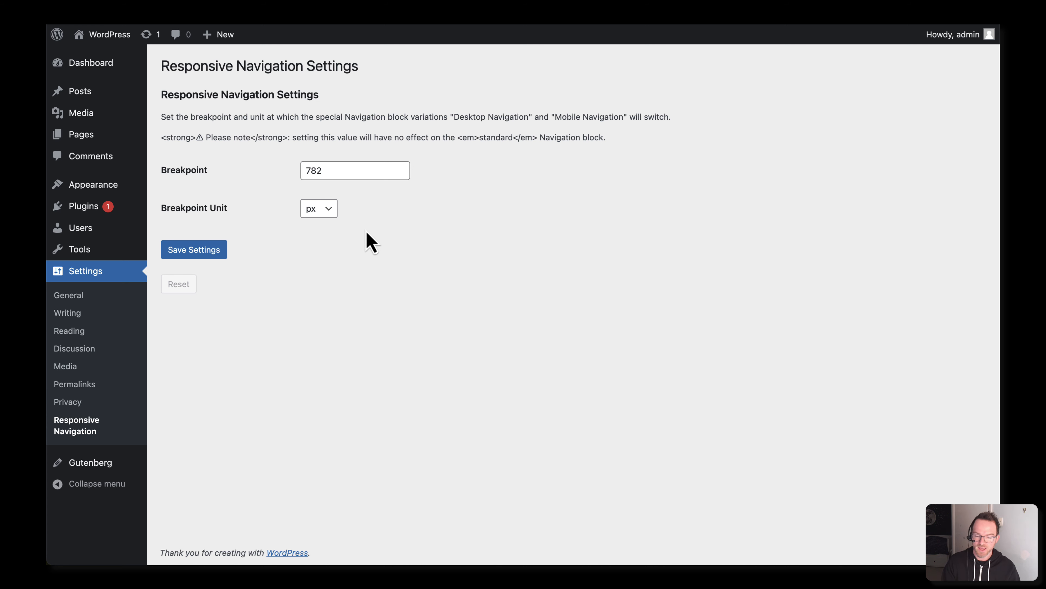
{"action": "left_click_drag", "start_coordinate": [324, 171], "coordinate": [306, 169]}
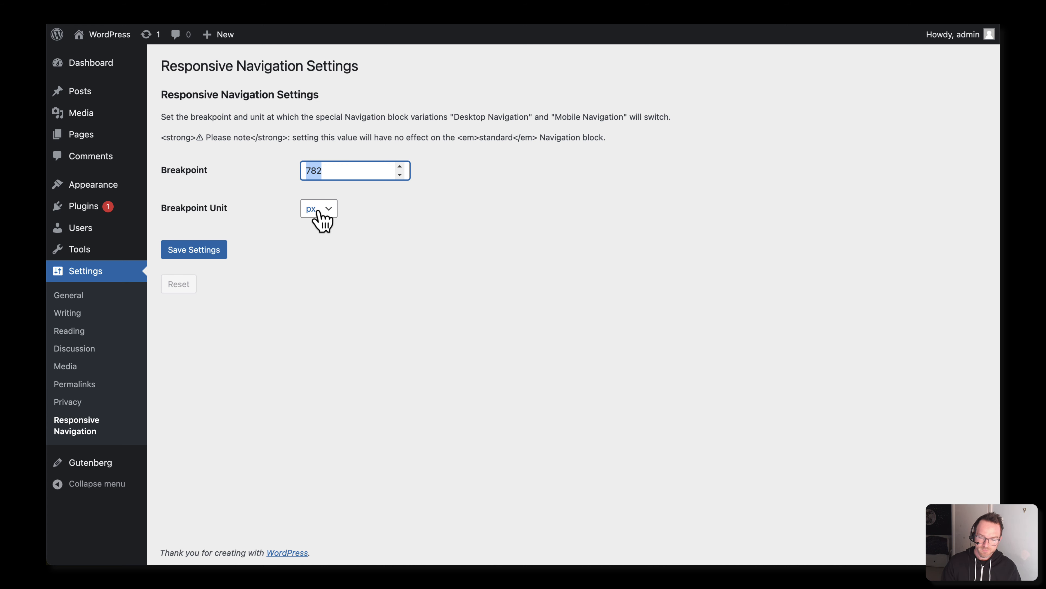
{"action": "left_click", "coordinate": [323, 210]}
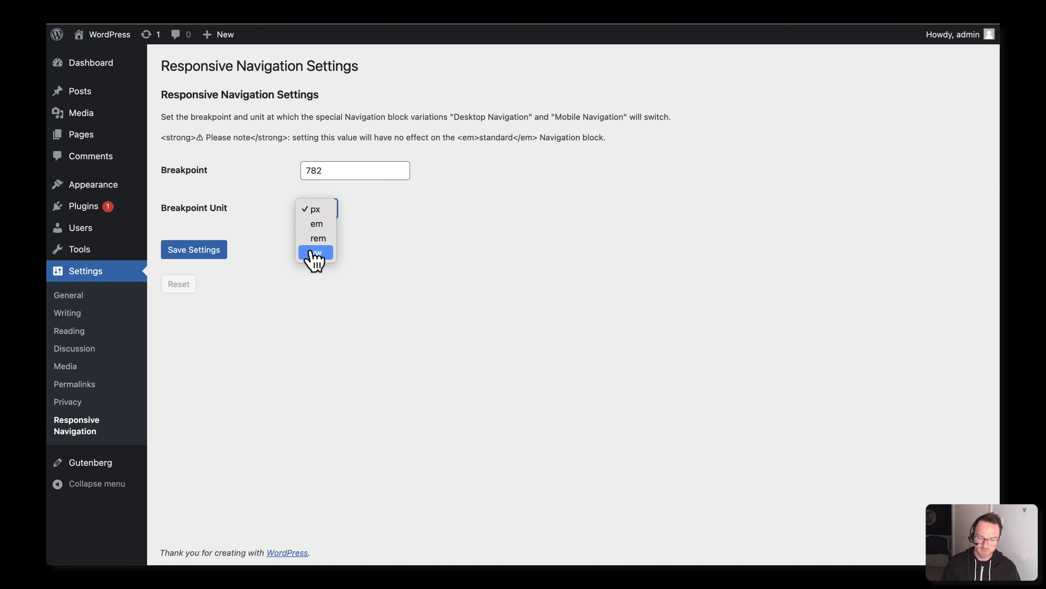
{"action": "left_click", "coordinate": [384, 227]}
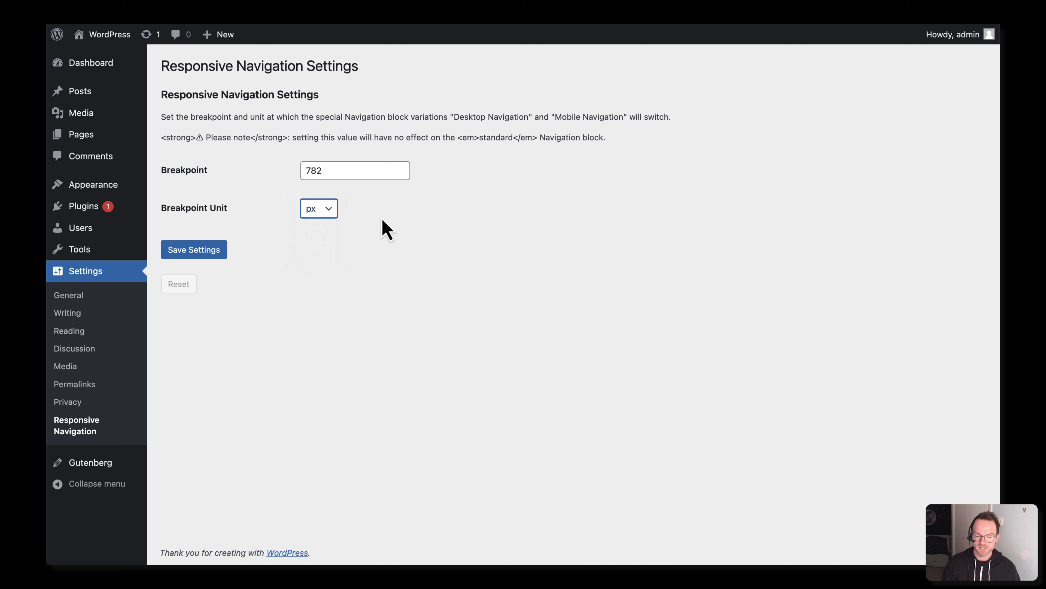
{"action": "left_click_drag", "start_coordinate": [336, 171], "coordinate": [306, 171]}
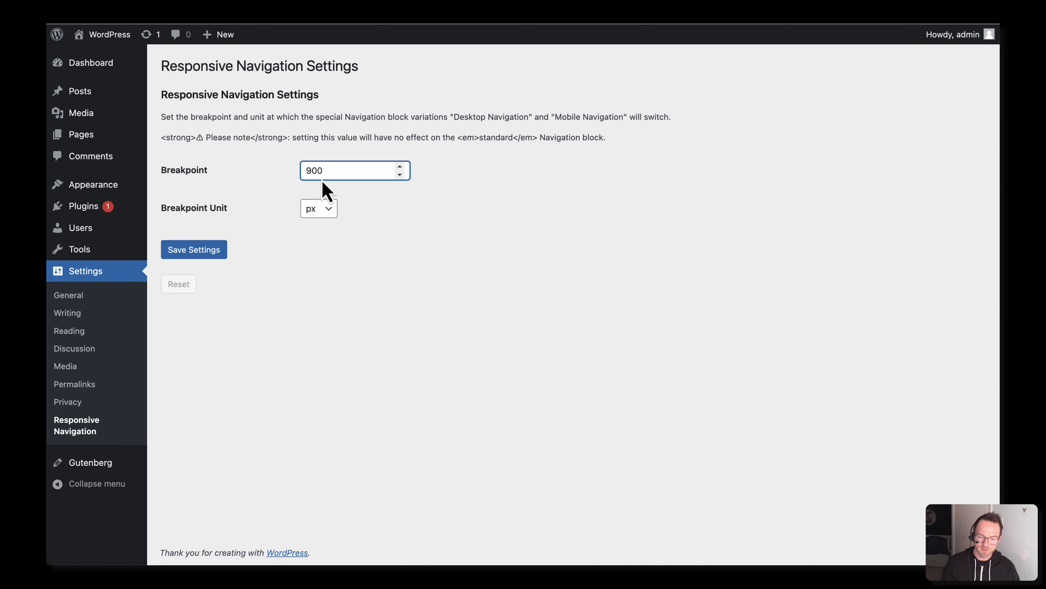
{"action": "left_click", "coordinate": [206, 262]}
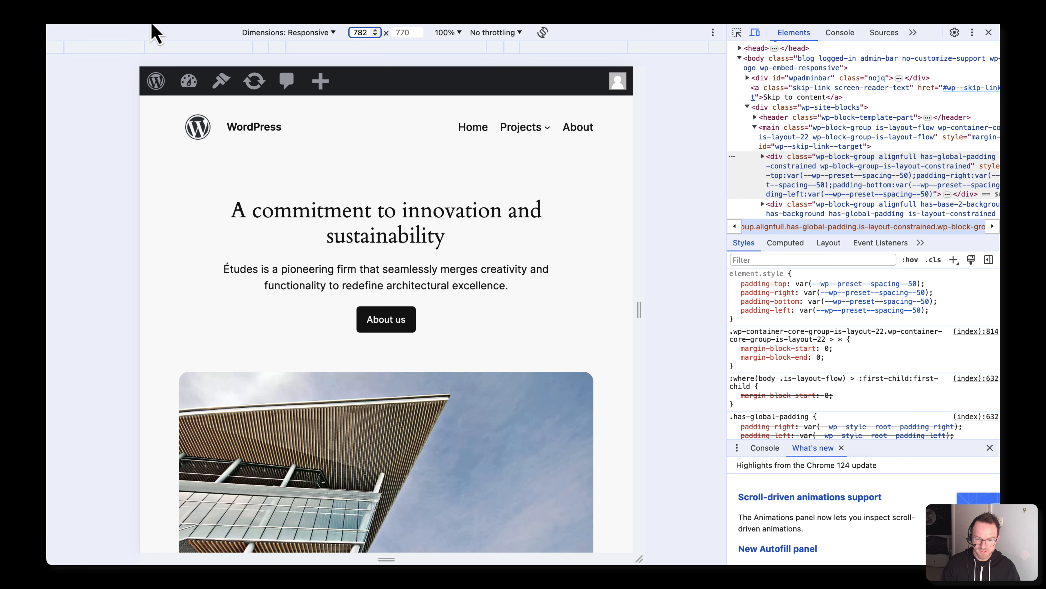
- Reload the front end and widen the emulated viewport gradually from 782 px past 824 px to check the navigation's new breakpoint
{"action": "key", "text": "super+r"}
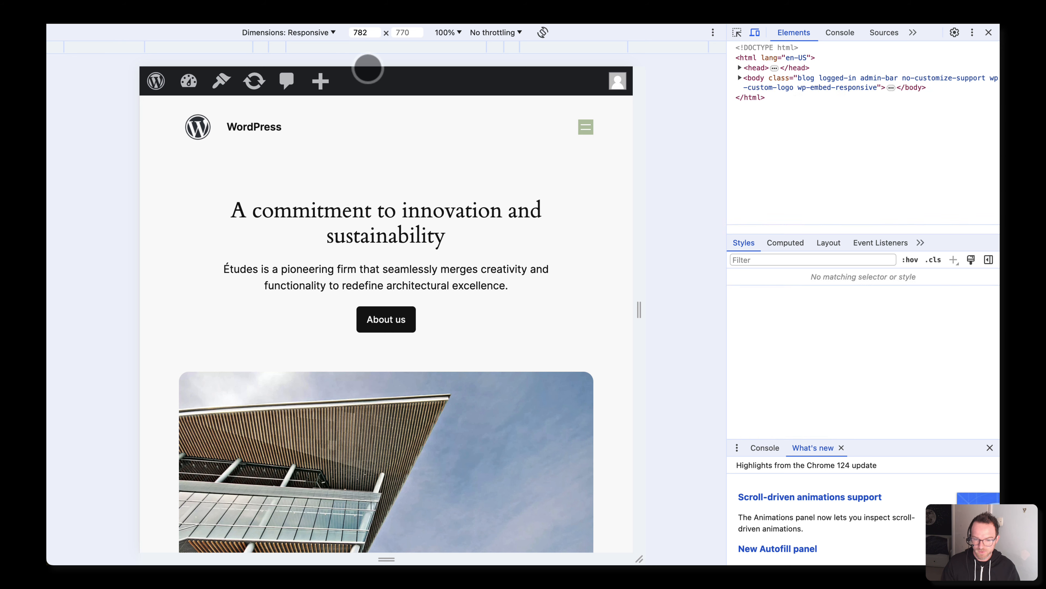
{"action": "left_click", "coordinate": [376, 32]}
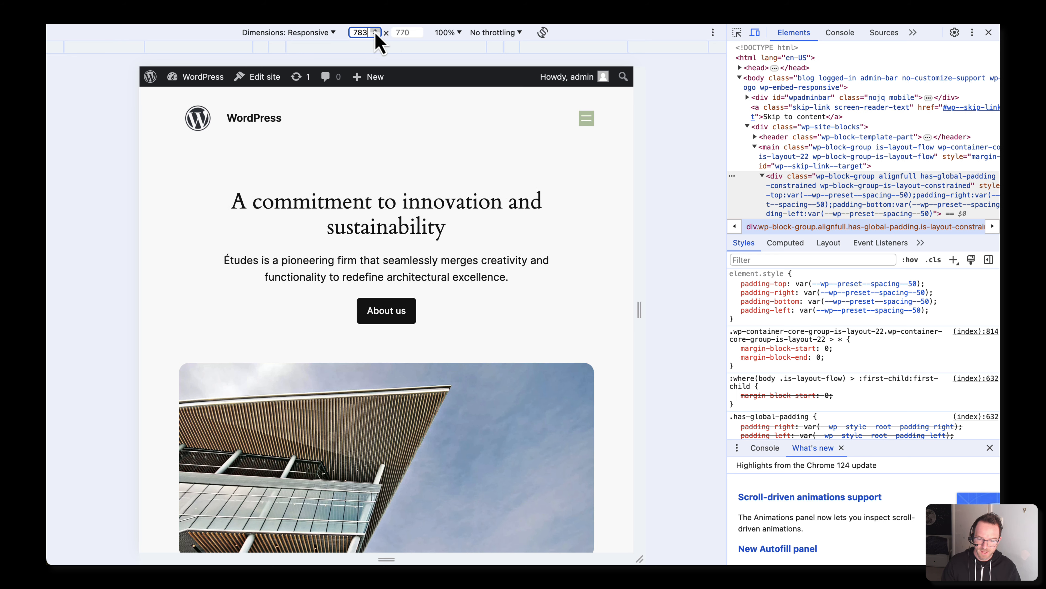
{"action": "left_click", "coordinate": [375, 31]}
{"action": "left_click", "coordinate": [376, 31]}
{"action": "left_click", "coordinate": [375, 31]}
{"action": "left_click", "coordinate": [376, 31]}
{"action": "left_click", "coordinate": [376, 31]}
{"action": "left_click", "coordinate": [375, 31]}
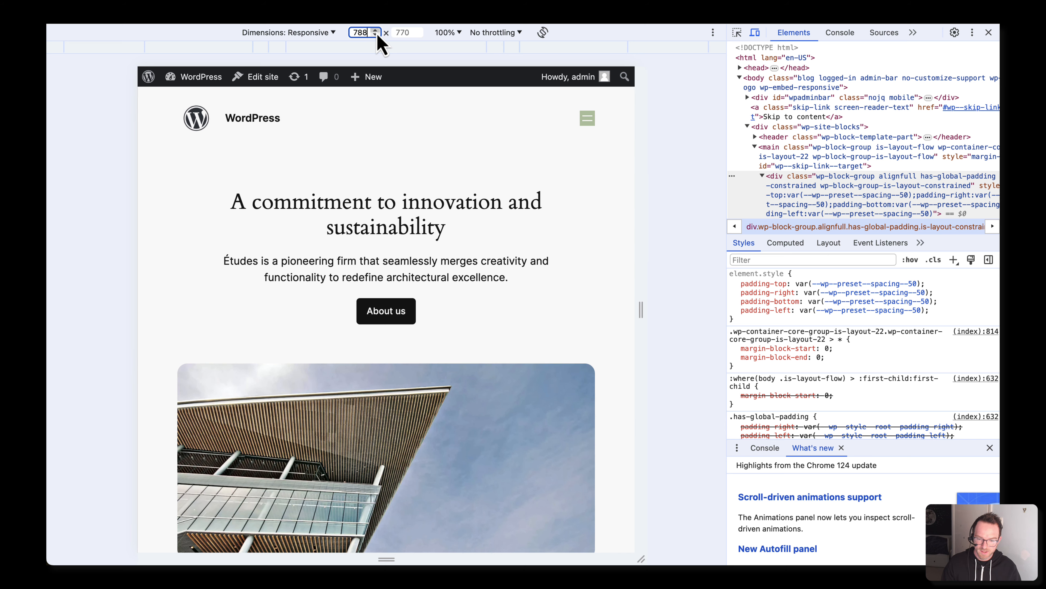
{"action": "left_click", "coordinate": [375, 31]}
{"action": "left_click", "coordinate": [375, 31]}
{"action": "left_click", "coordinate": [375, 31]}
{"action": "left_click", "coordinate": [375, 31]}
{"action": "left_click", "coordinate": [375, 31]}
{"action": "left_click", "coordinate": [375, 31]}
{"action": "left_click", "coordinate": [375, 31]}
{"action": "left_click", "coordinate": [375, 31]}
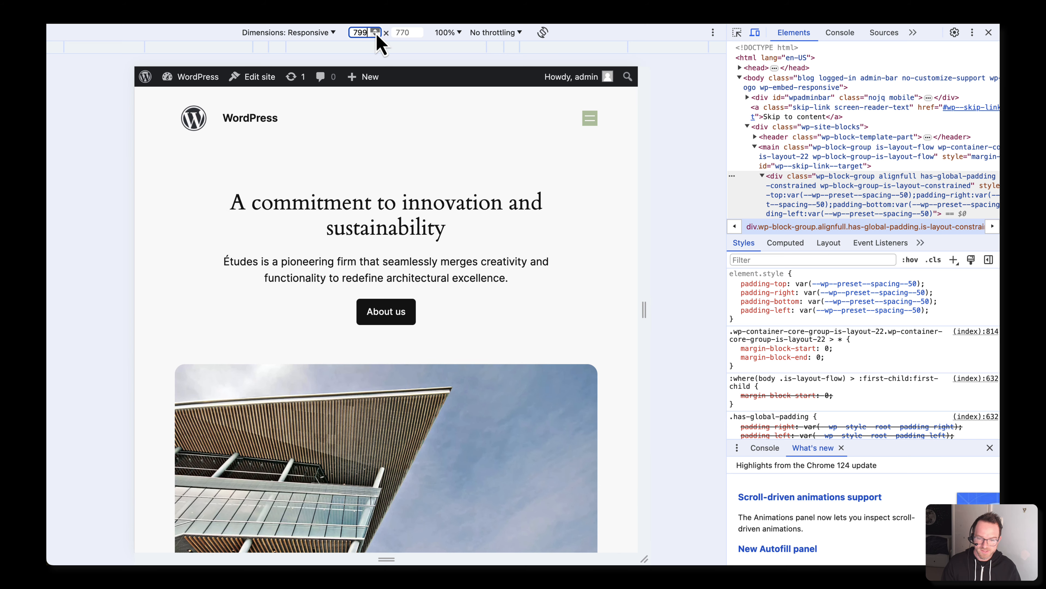
{"action": "left_click", "coordinate": [375, 31]}
{"action": "left_click", "coordinate": [375, 31]}
{"action": "left_click", "coordinate": [375, 32]}
{"action": "left_click", "coordinate": [376, 31]}
{"action": "left_click", "coordinate": [376, 32]}
{"action": "left_click", "coordinate": [375, 32]}
{"action": "left_click", "coordinate": [375, 31]}
{"action": "left_click", "coordinate": [375, 31]}
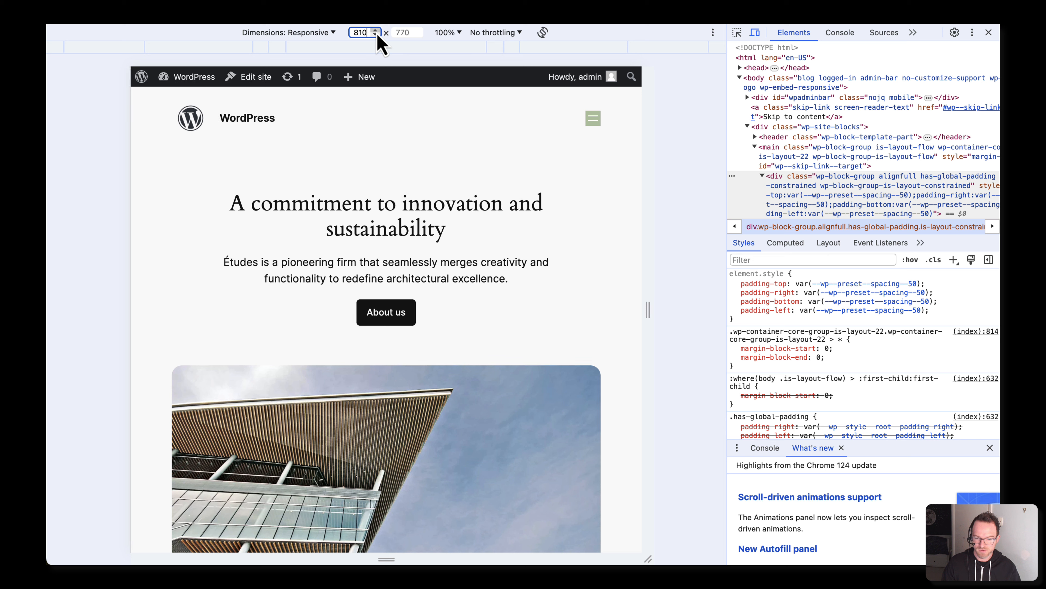
{"action": "left_click", "coordinate": [375, 31]}
{"action": "left_click", "coordinate": [375, 31]}
{"action": "left_click", "coordinate": [375, 32]}
{"action": "left_click", "coordinate": [375, 31]}
{"action": "left_click", "coordinate": [375, 31]}
{"action": "left_click", "coordinate": [376, 31]}
{"action": "left_click", "coordinate": [376, 31]}
{"action": "left_click", "coordinate": [376, 31]}
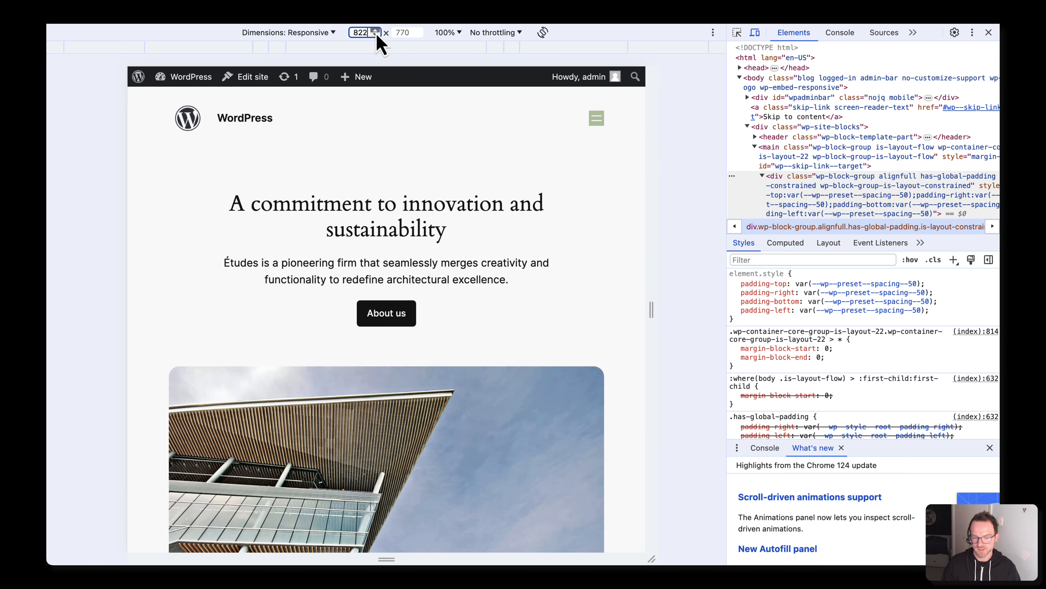
{"action": "left_click", "coordinate": [375, 31]}
{"action": "left_click", "coordinate": [375, 31]}
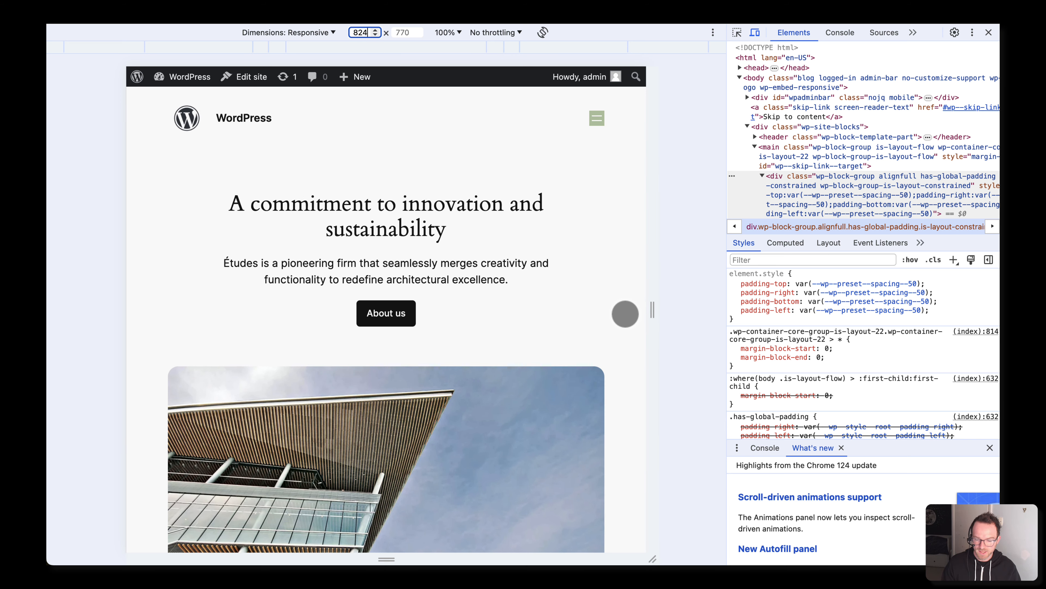
{"action": "left_click_drag", "start_coordinate": [646, 310], "coordinate": [689, 290]}
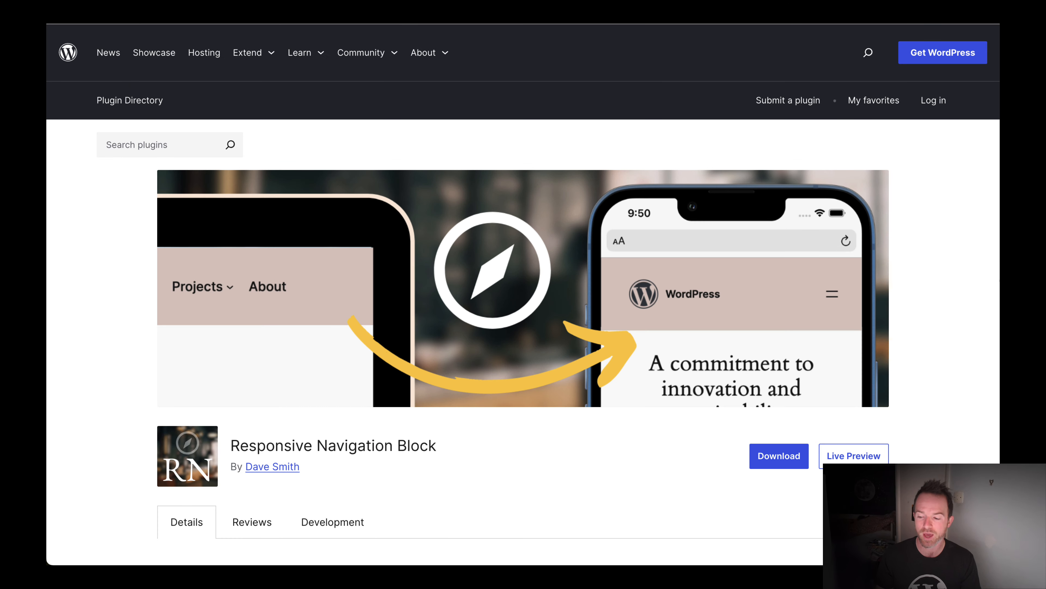
- Launch the live preview of the Responsive Navigation Block plugin from its directory page and select the Navigation block in the preview site's header
{"action": "scroll", "coordinate": [714, 328], "scroll_direction": "down", "scroll_amount": 5}
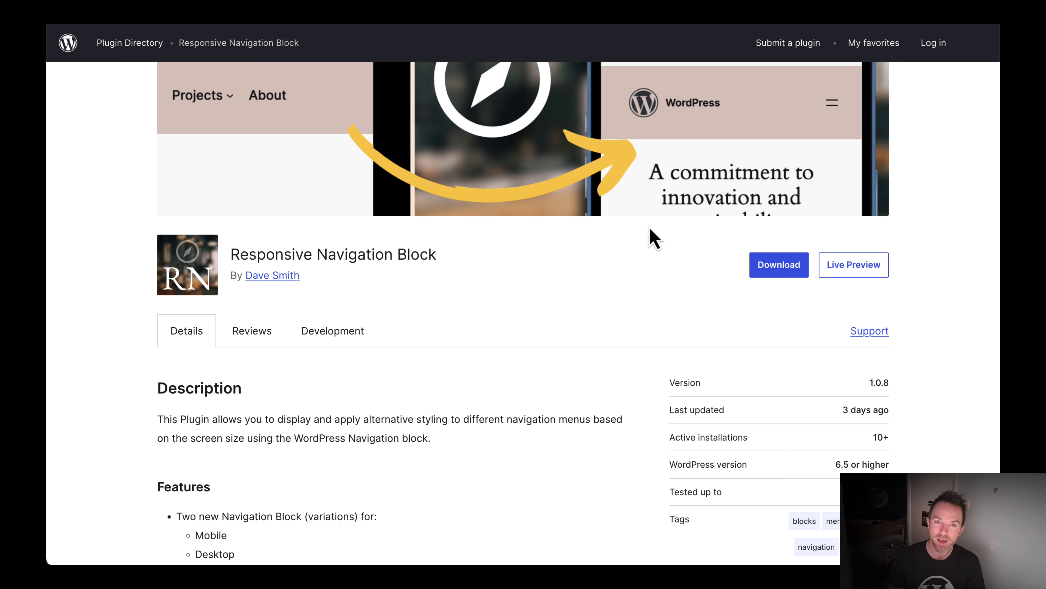
{"action": "scroll", "coordinate": [653, 238], "scroll_direction": "down", "scroll_amount": 1}
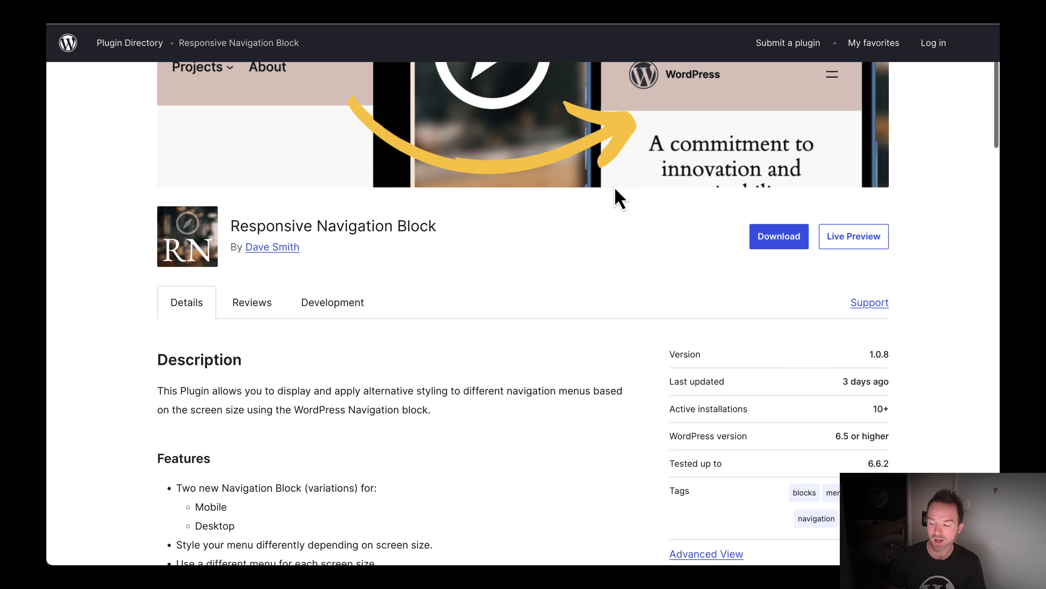
{"action": "left_click", "coordinate": [846, 240]}
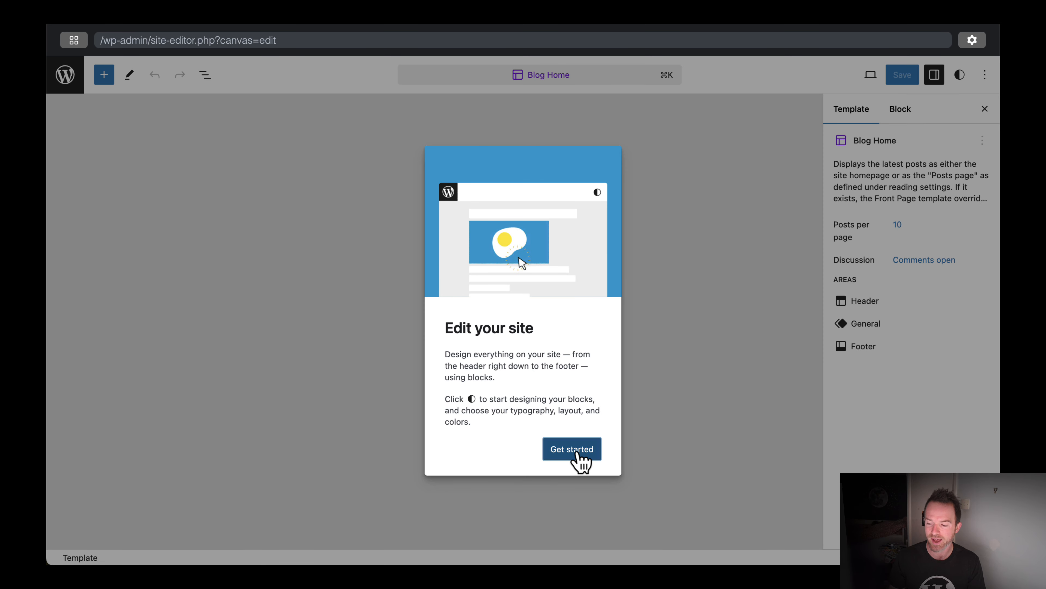
{"action": "left_click", "coordinate": [580, 461]}
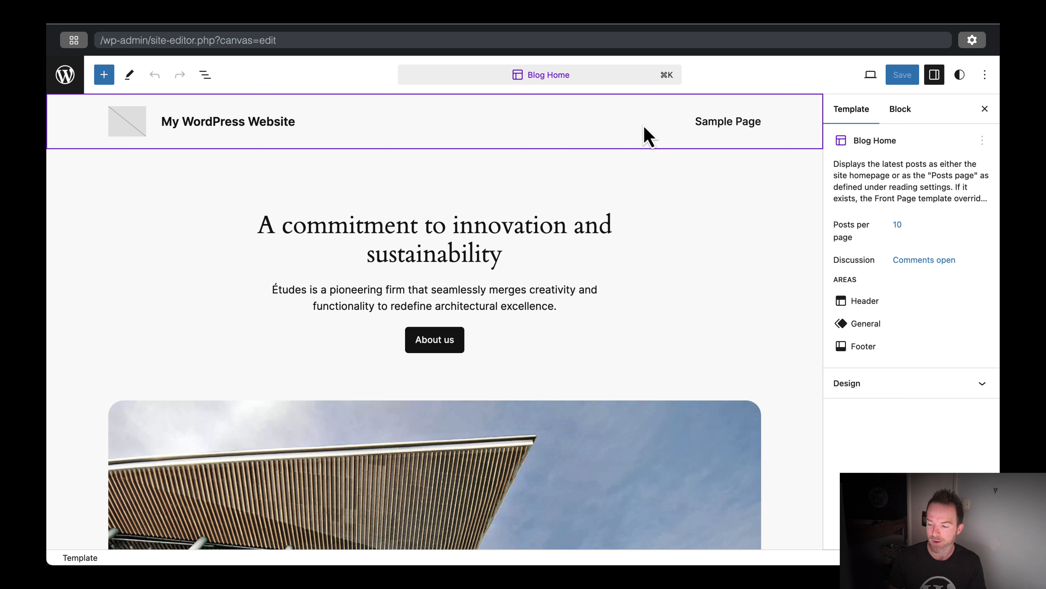
{"action": "left_click", "coordinate": [709, 126]}
{"action": "left_click", "coordinate": [709, 124]}
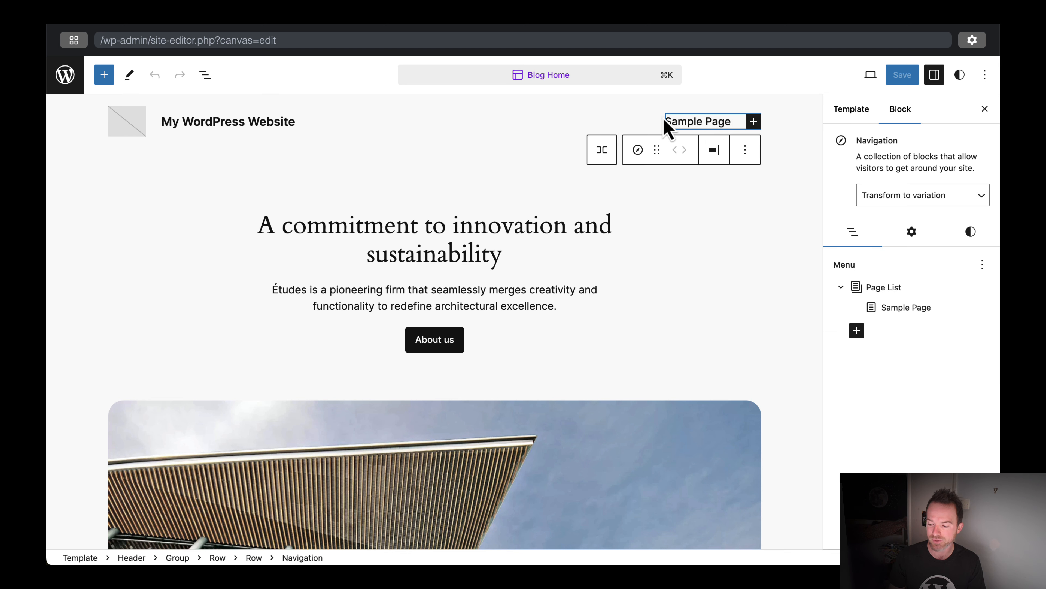